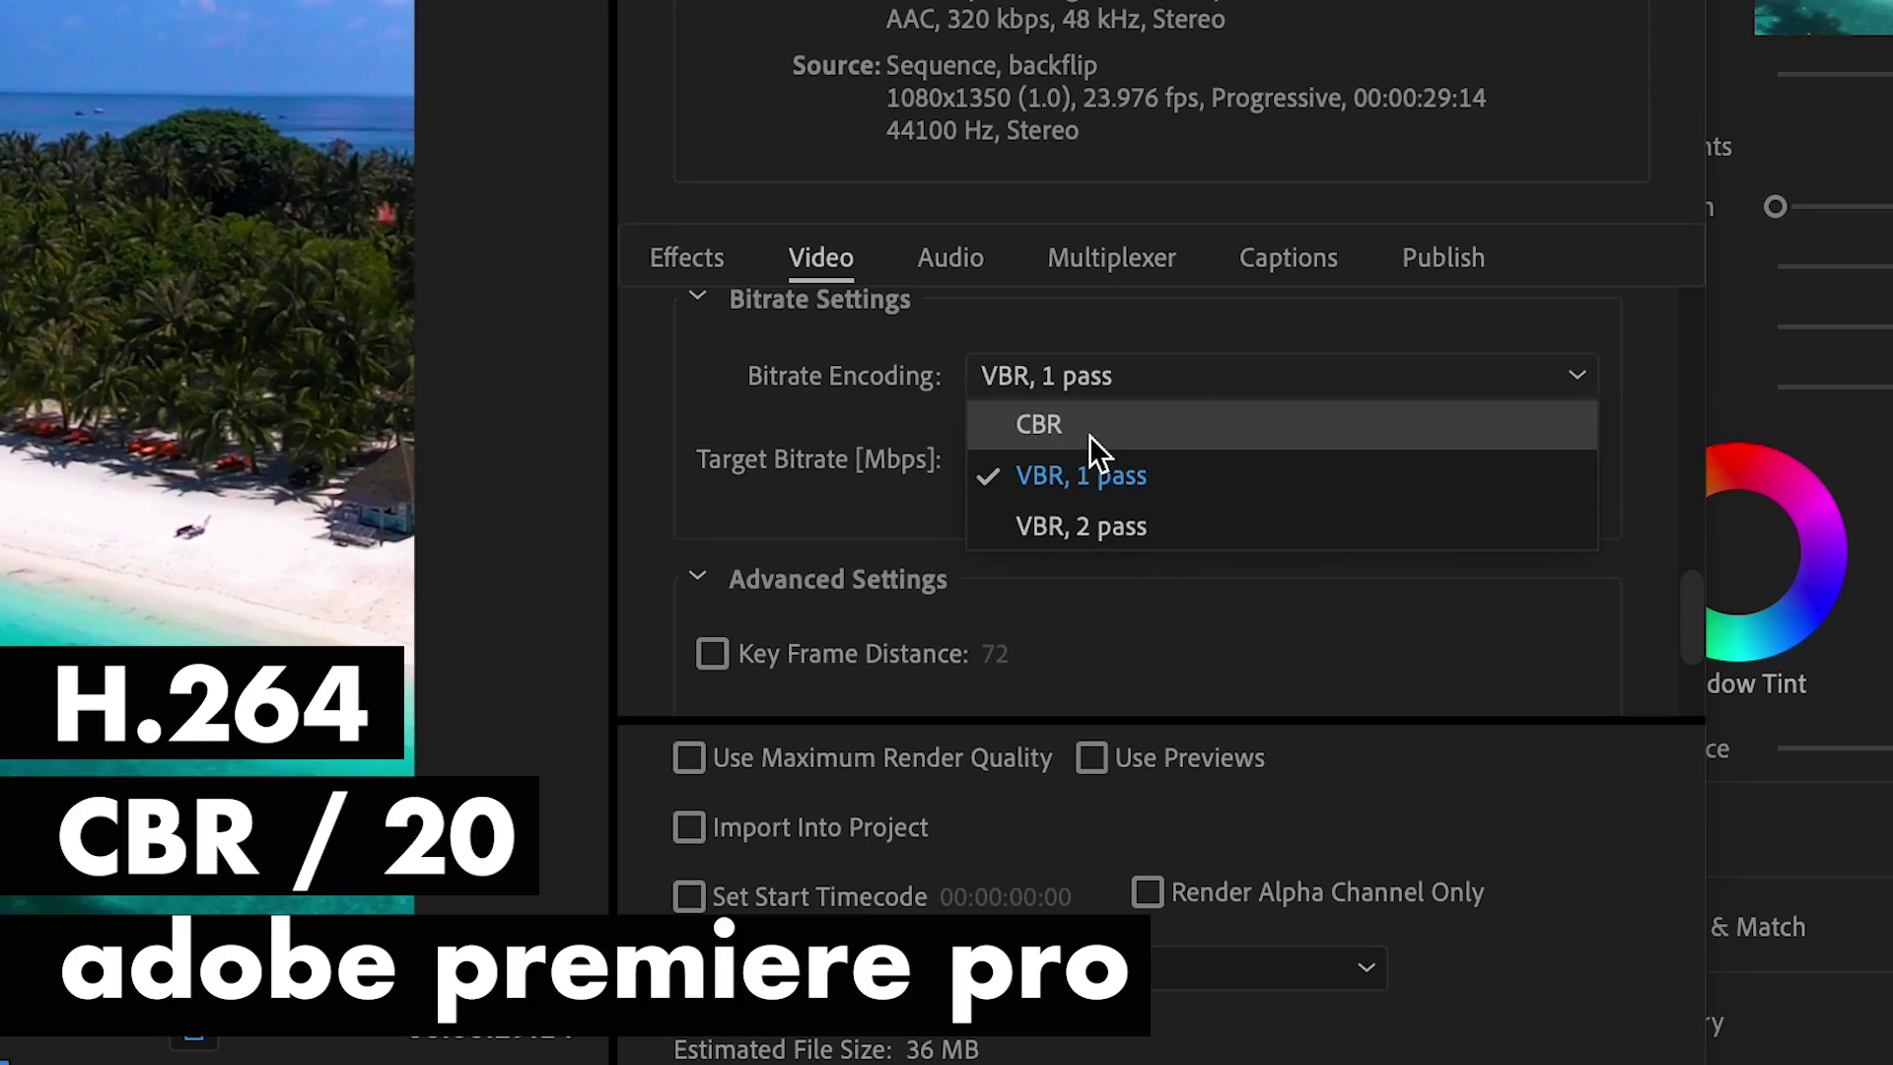
Set the export's bitrate encoding to CBR with a target of 20 Mbps, and change the format to HEVC (H.265).
left_click(1090, 434)
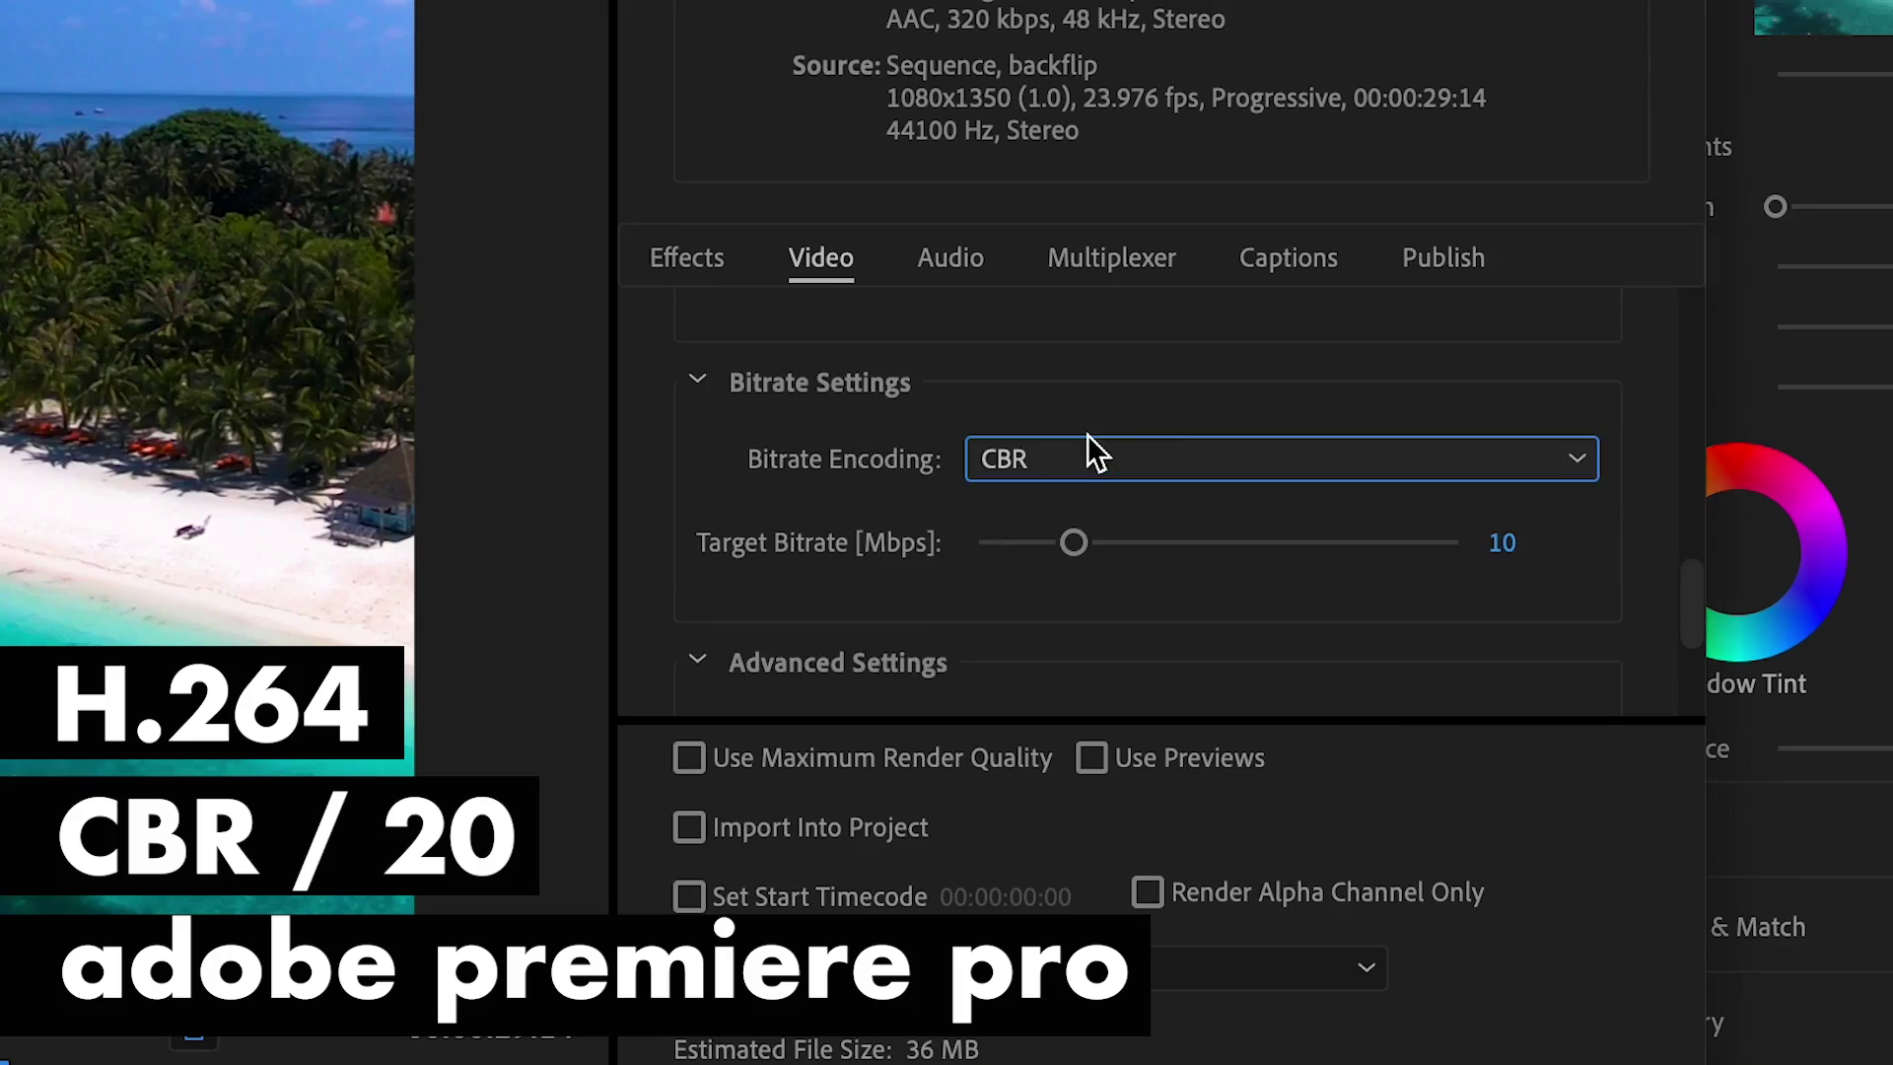
left_click_drag(1512, 549, 1511, 549)
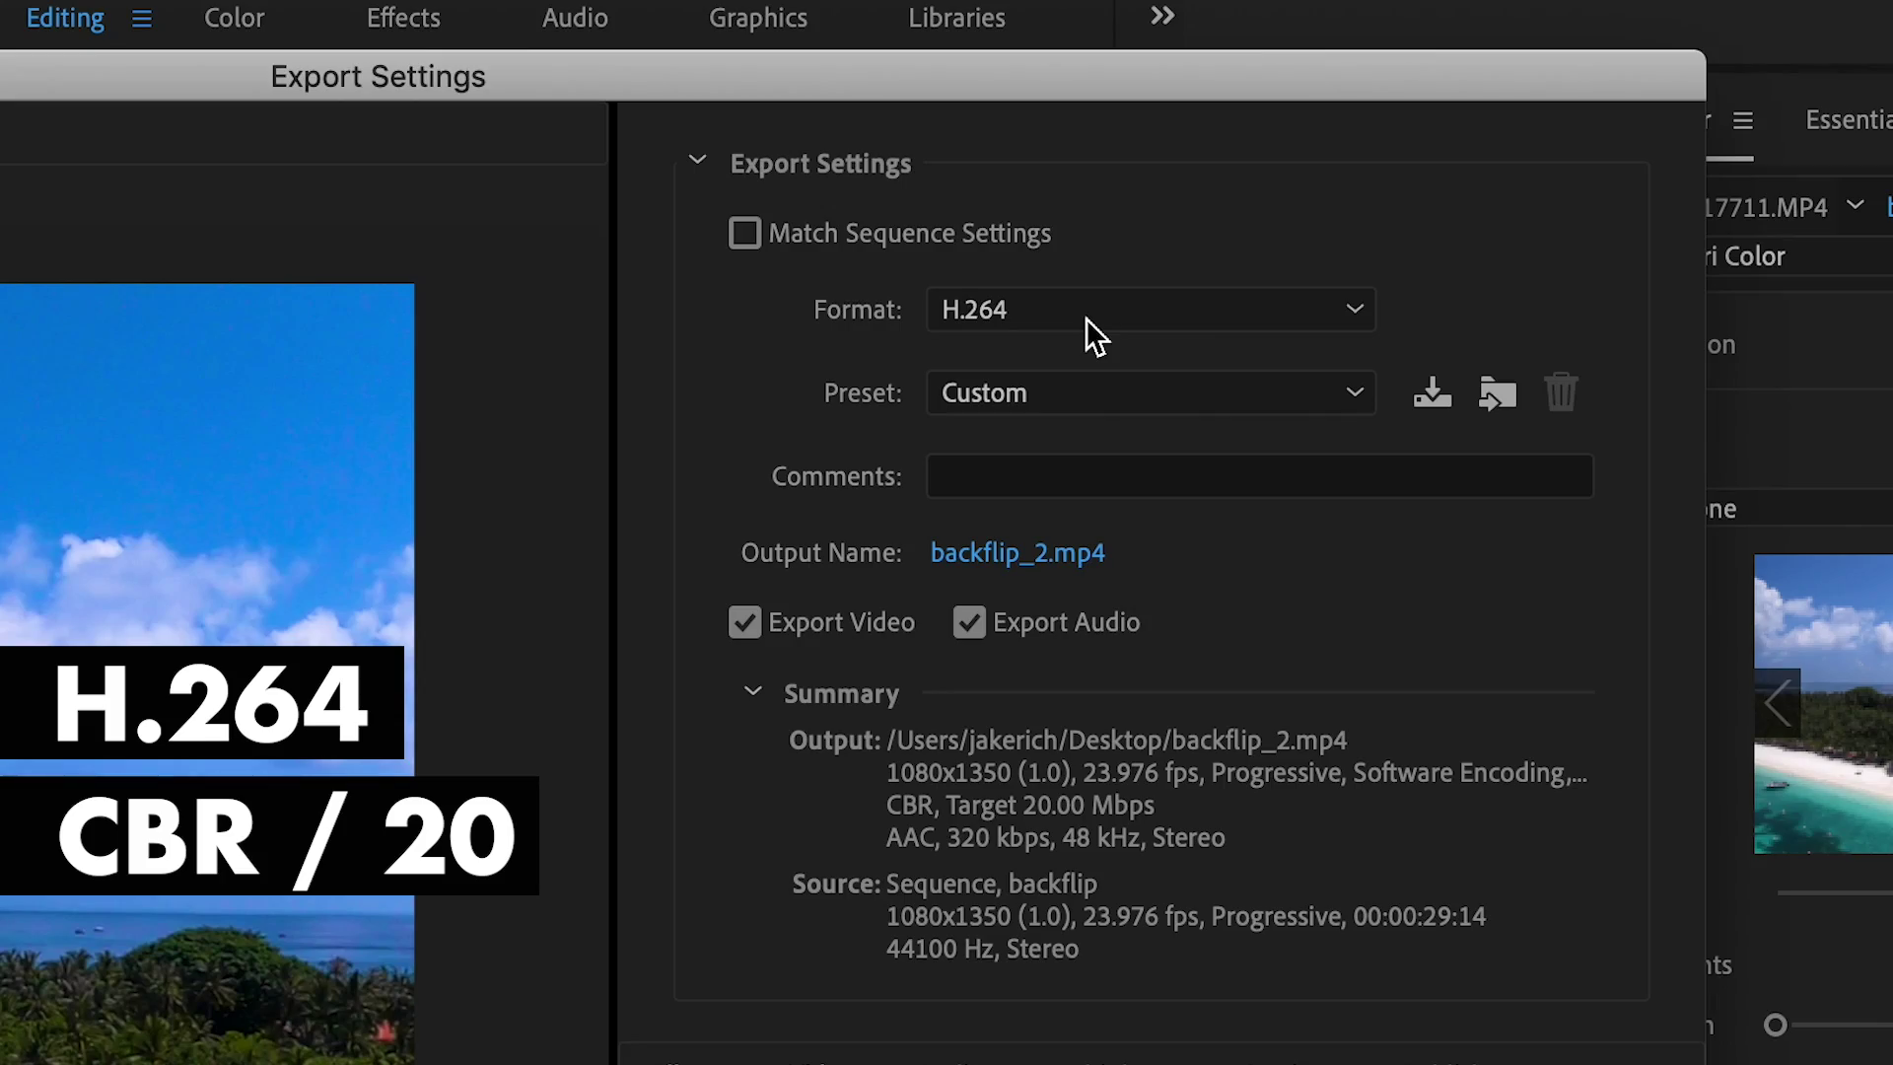
left_click(1029, 313)
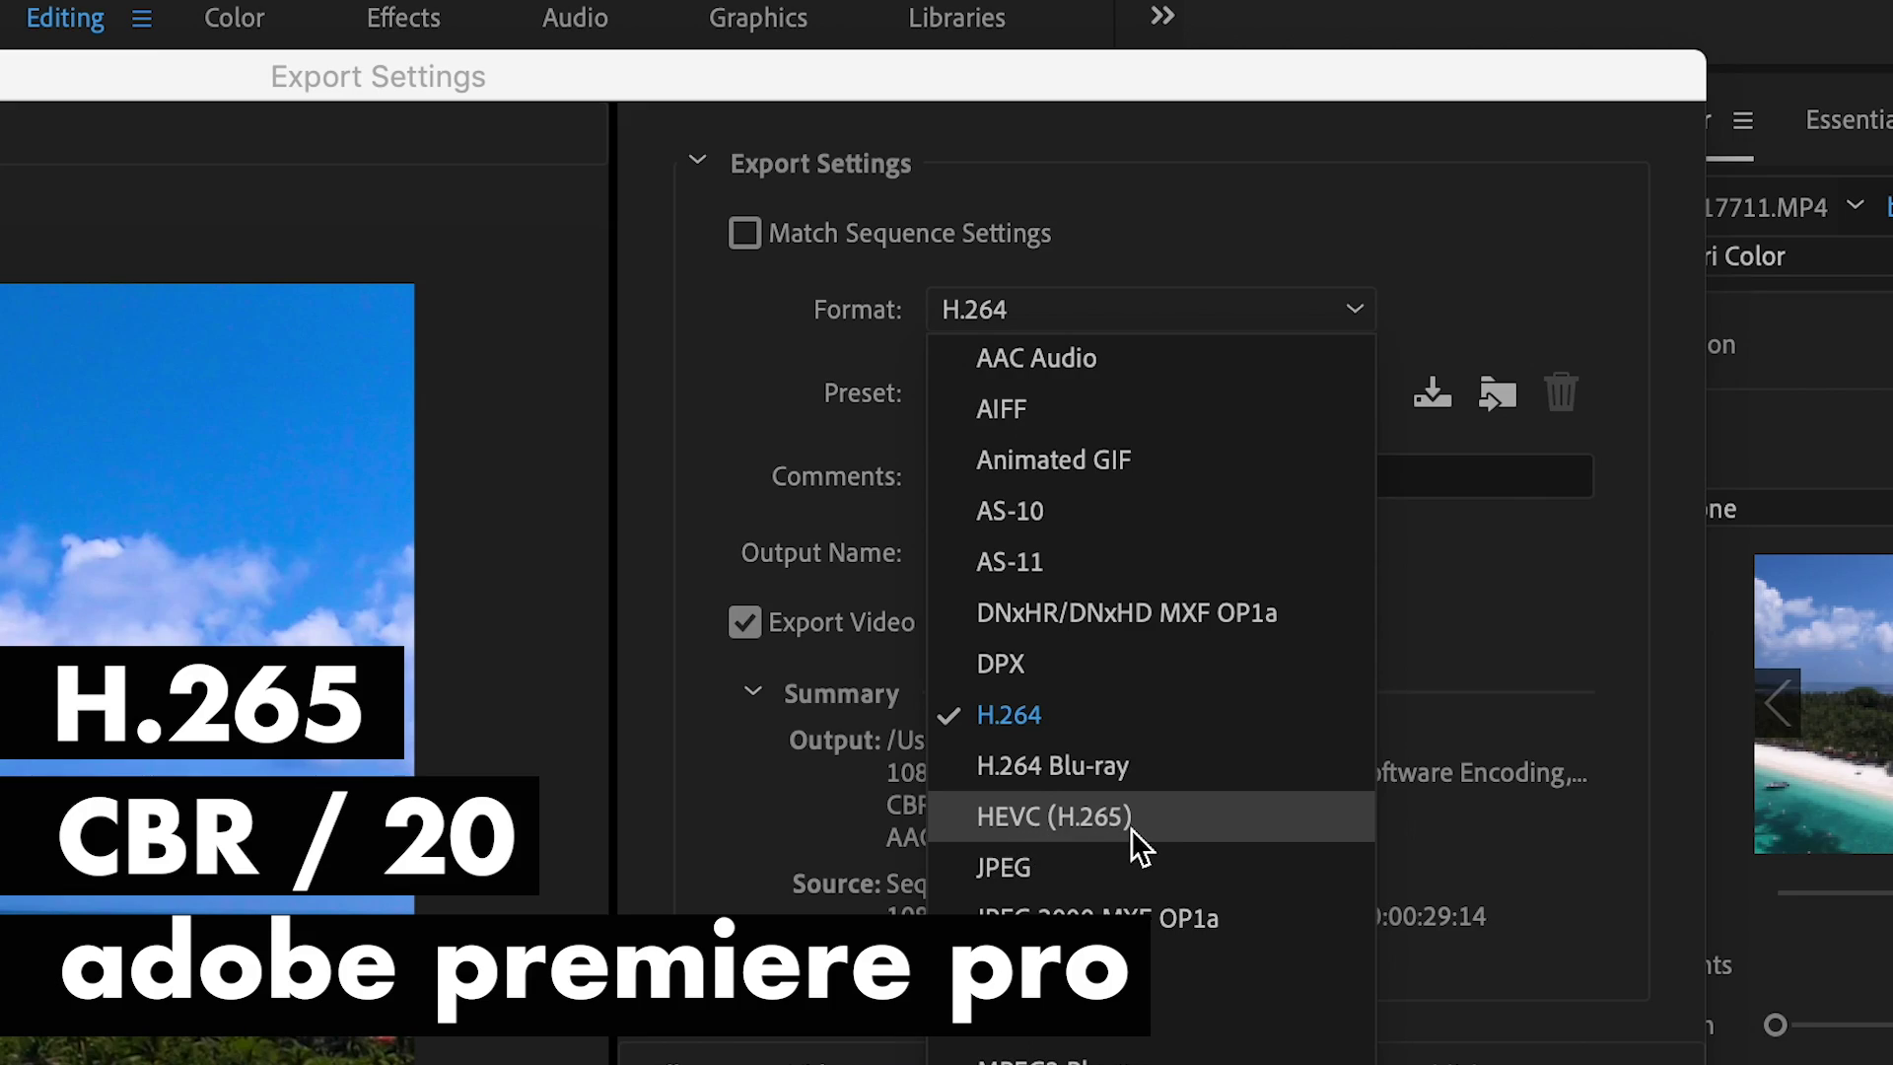
left_click(1132, 824)
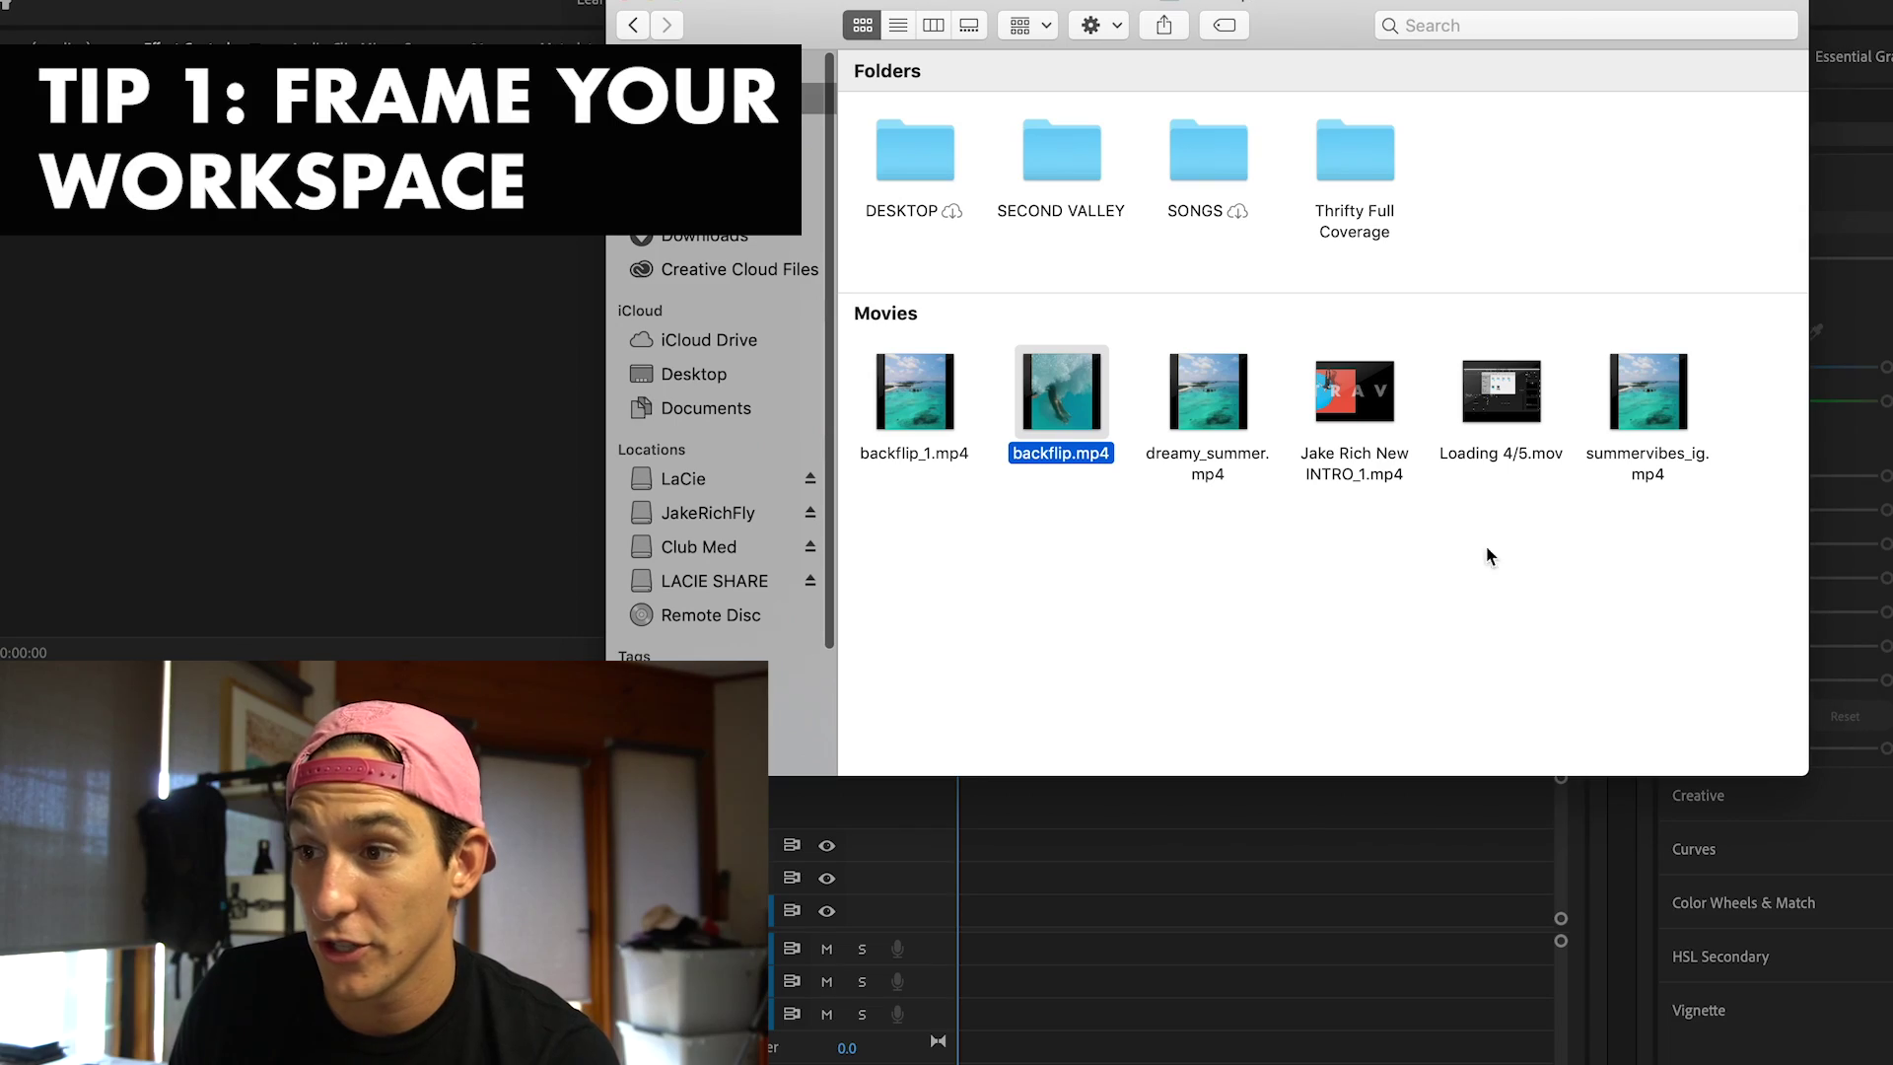
Move the Finder window aside and preview backflip.mp4 from the Desktop.
left_click_drag(765, 1, 1052, 12)
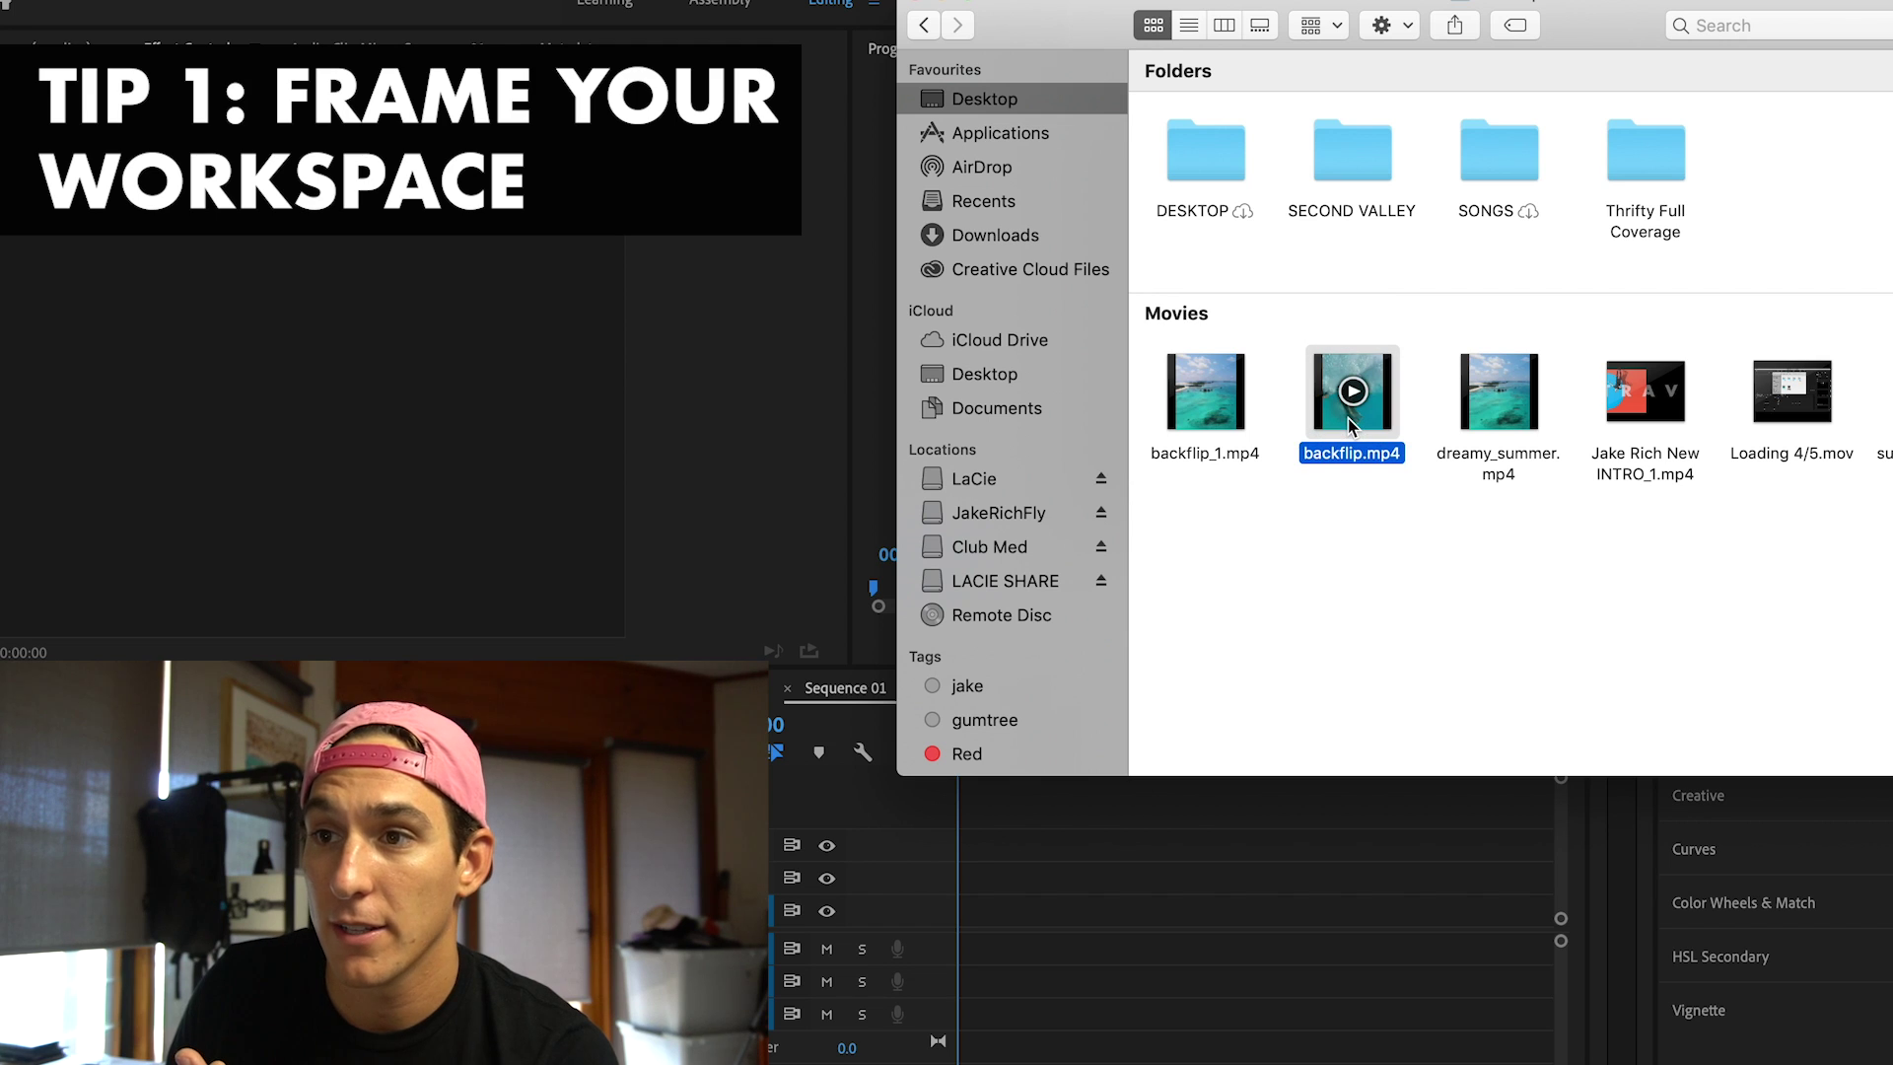
key("space")
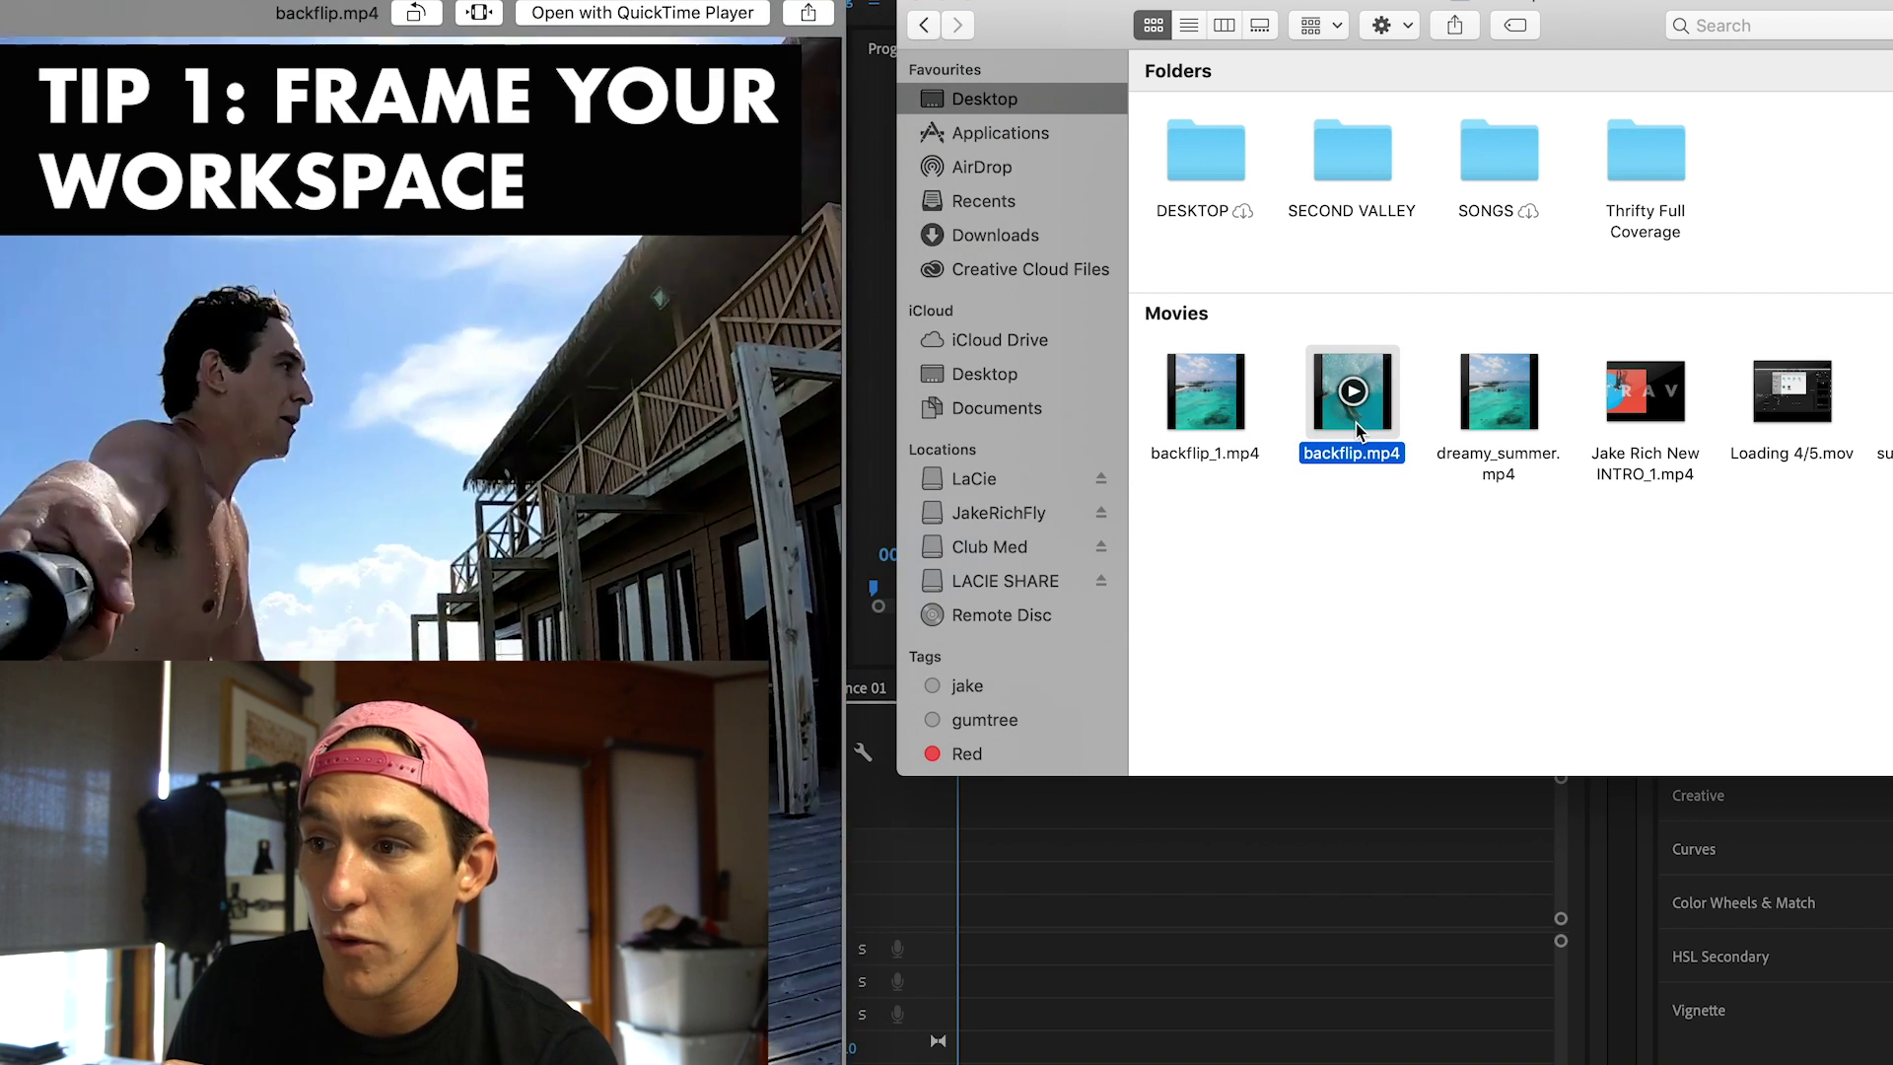
key("space")
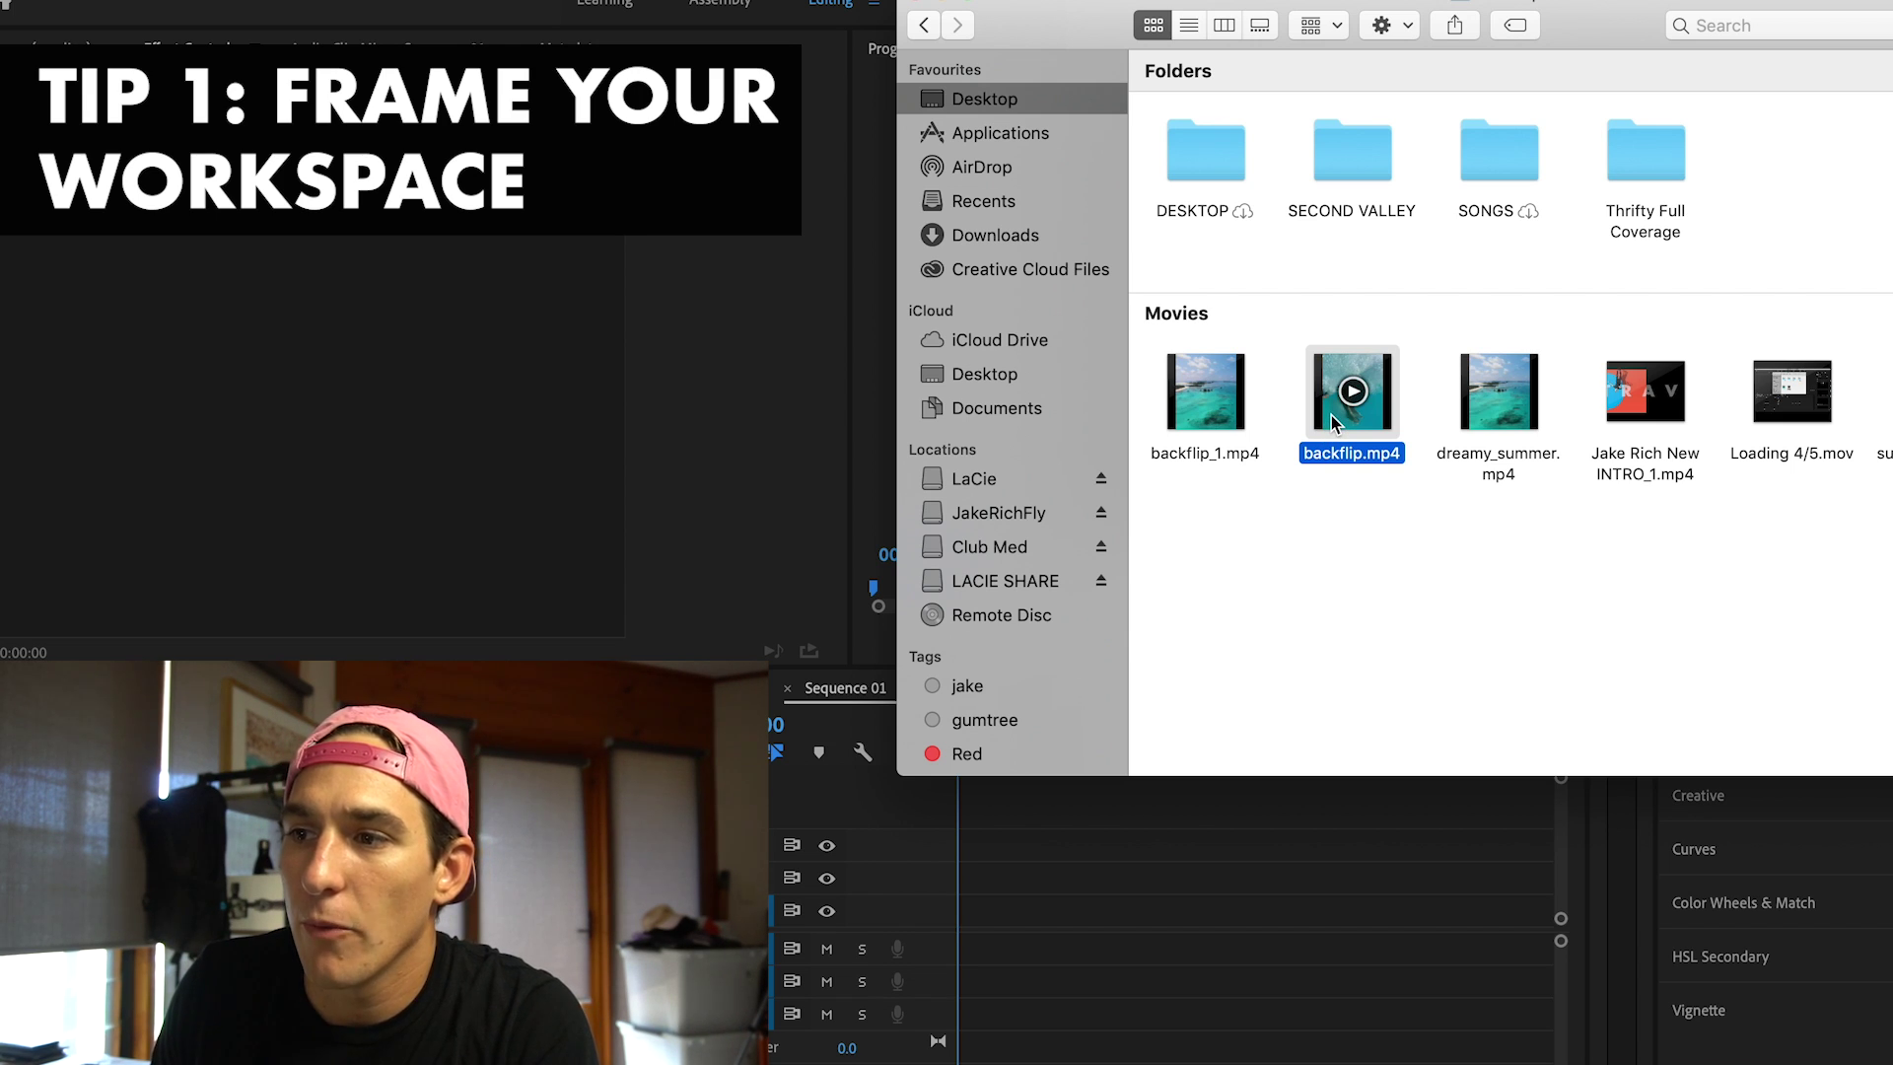
Add backflip.mp4 at the start of Sequence 01 and change the sequence settings to match the clip.
left_click_drag(1347, 422, 961, 943)
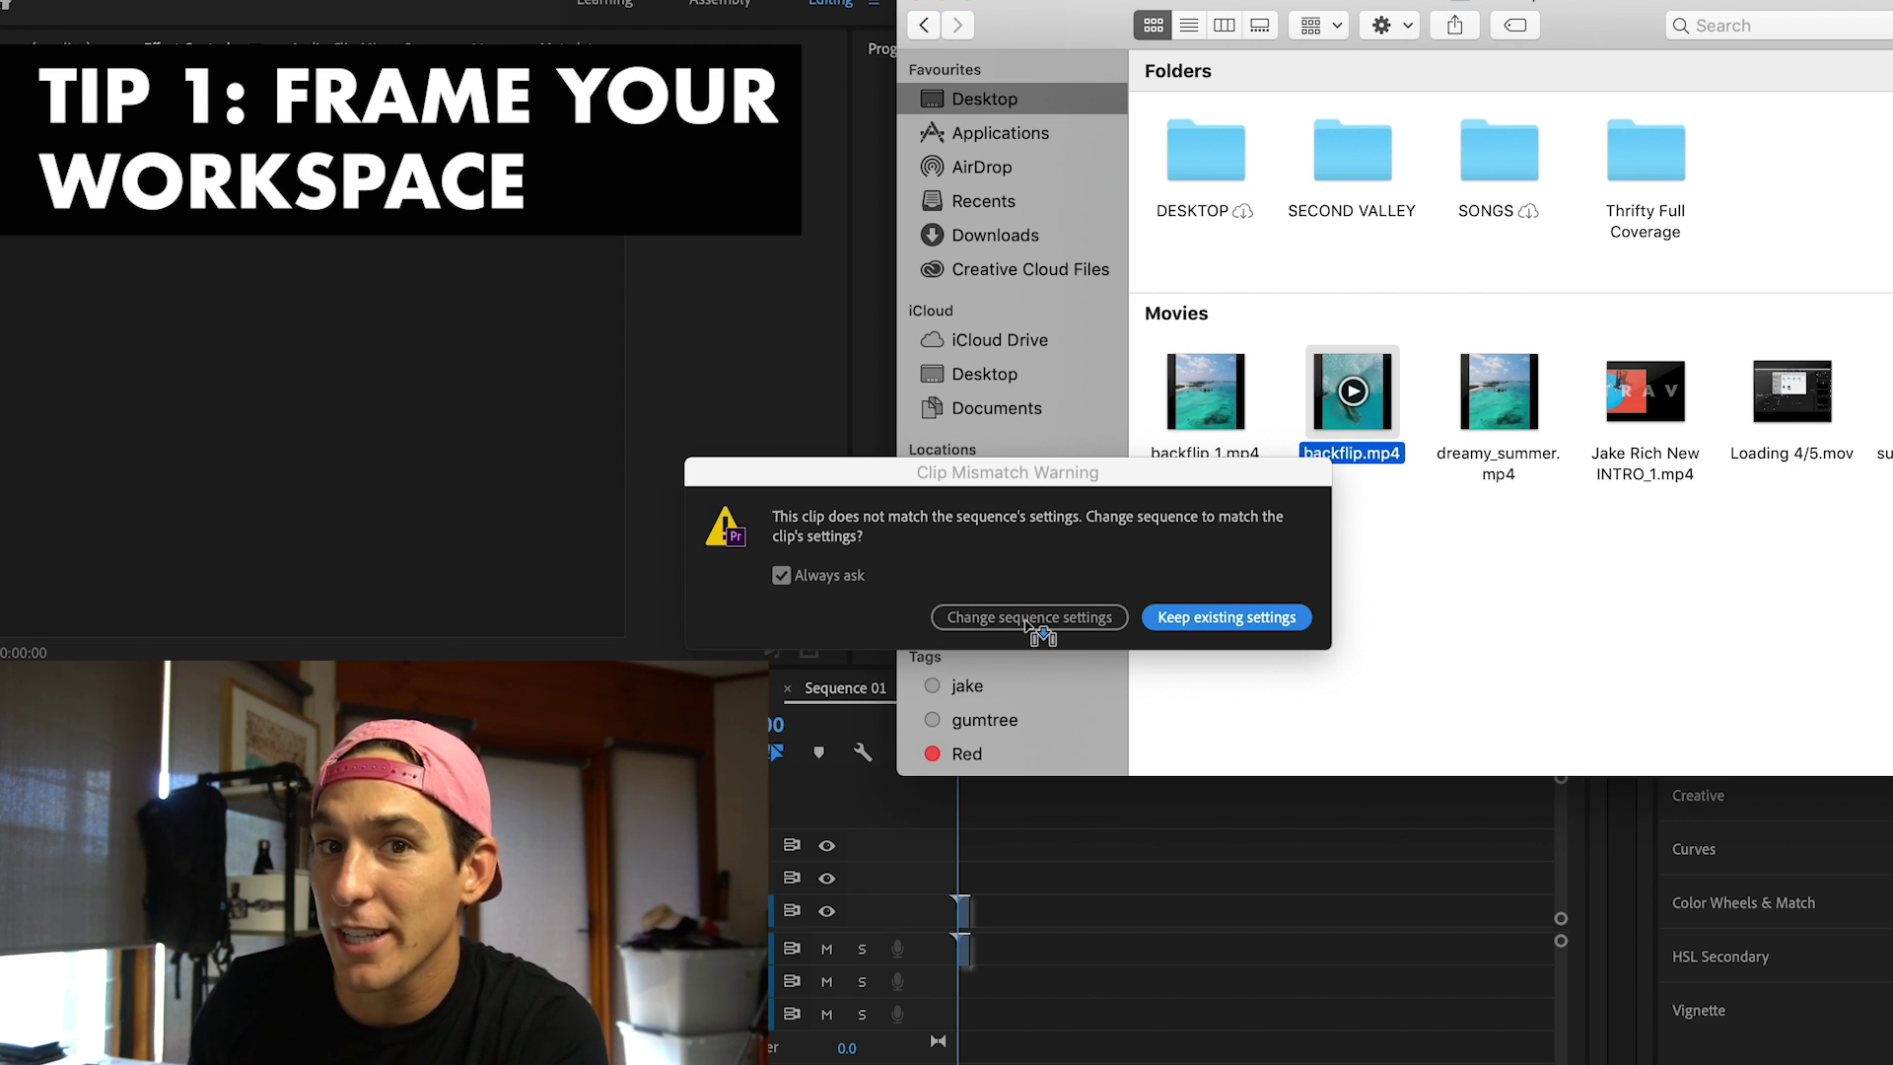
left_click(1026, 619)
left_click(1025, 619)
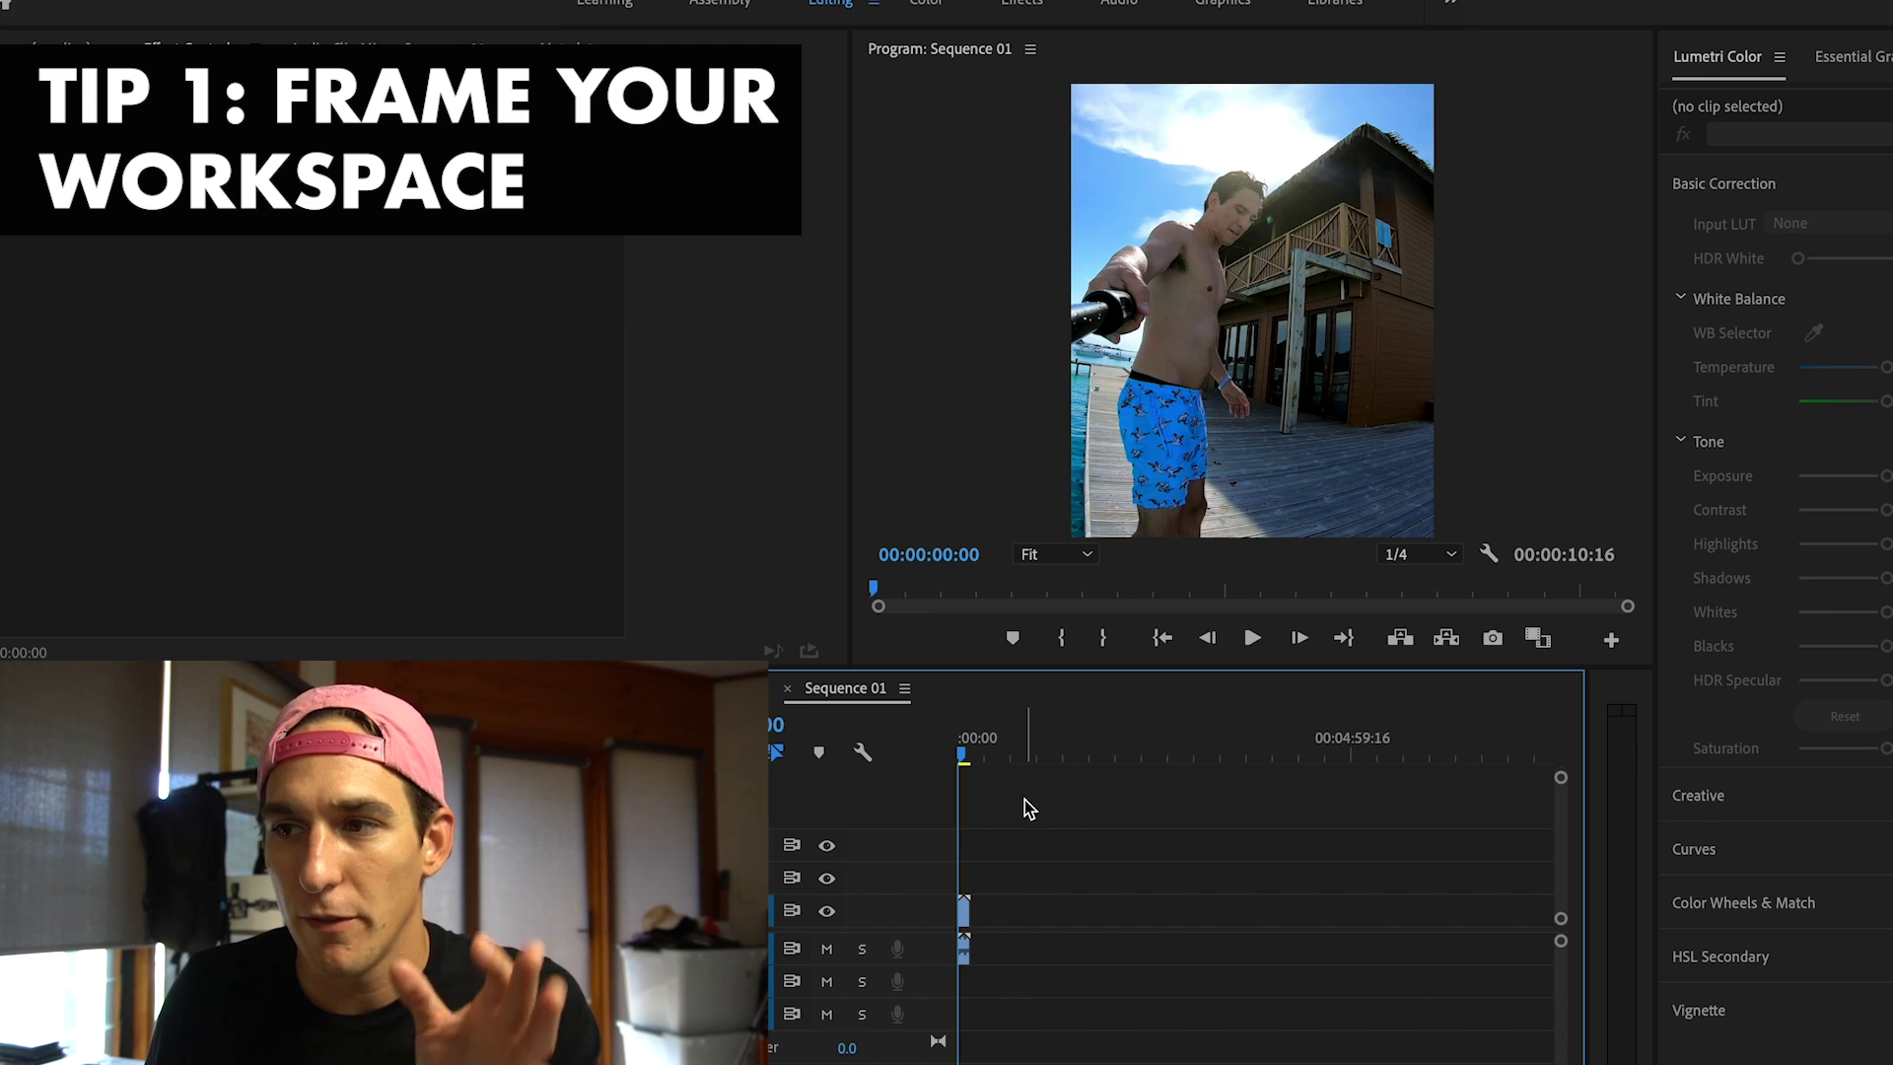
left_click_drag(966, 761, 956, 761)
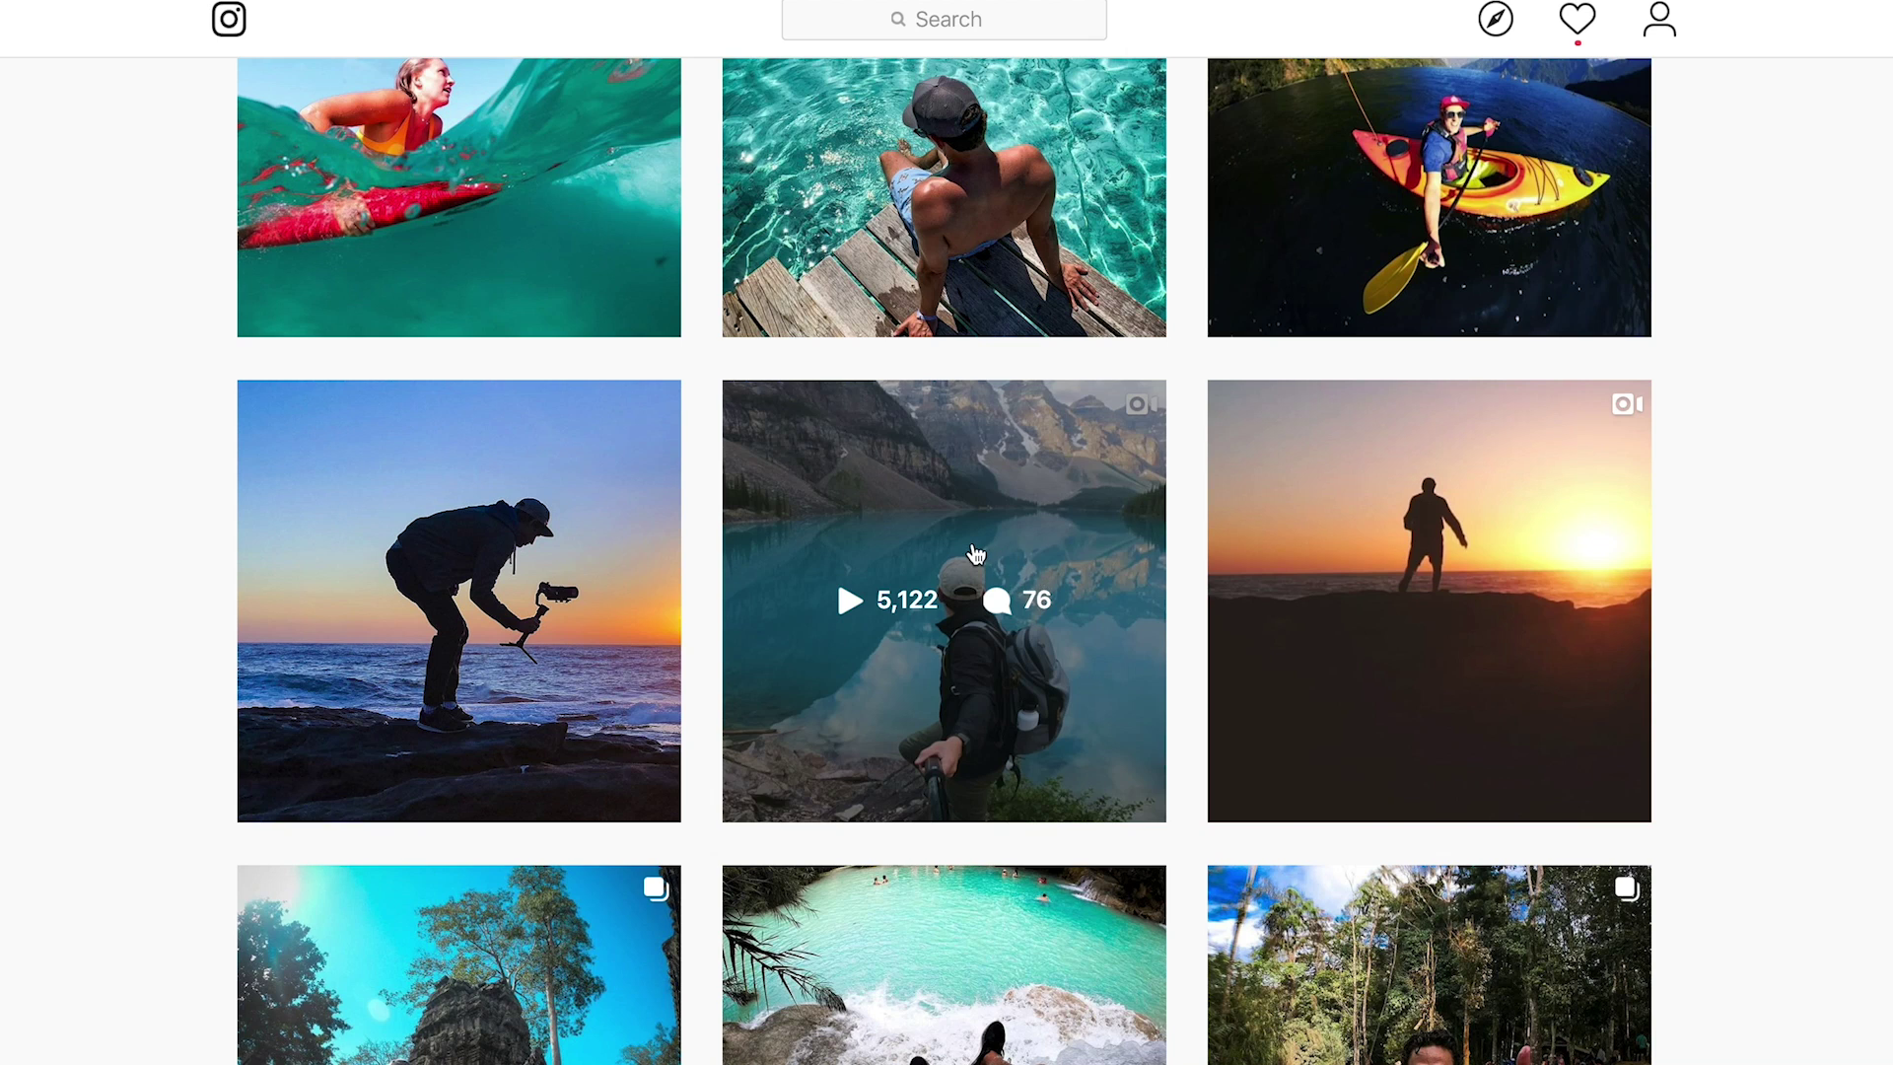
Open the Moraine Lake video post in the Instagram grid and play it.
left_click(836, 574)
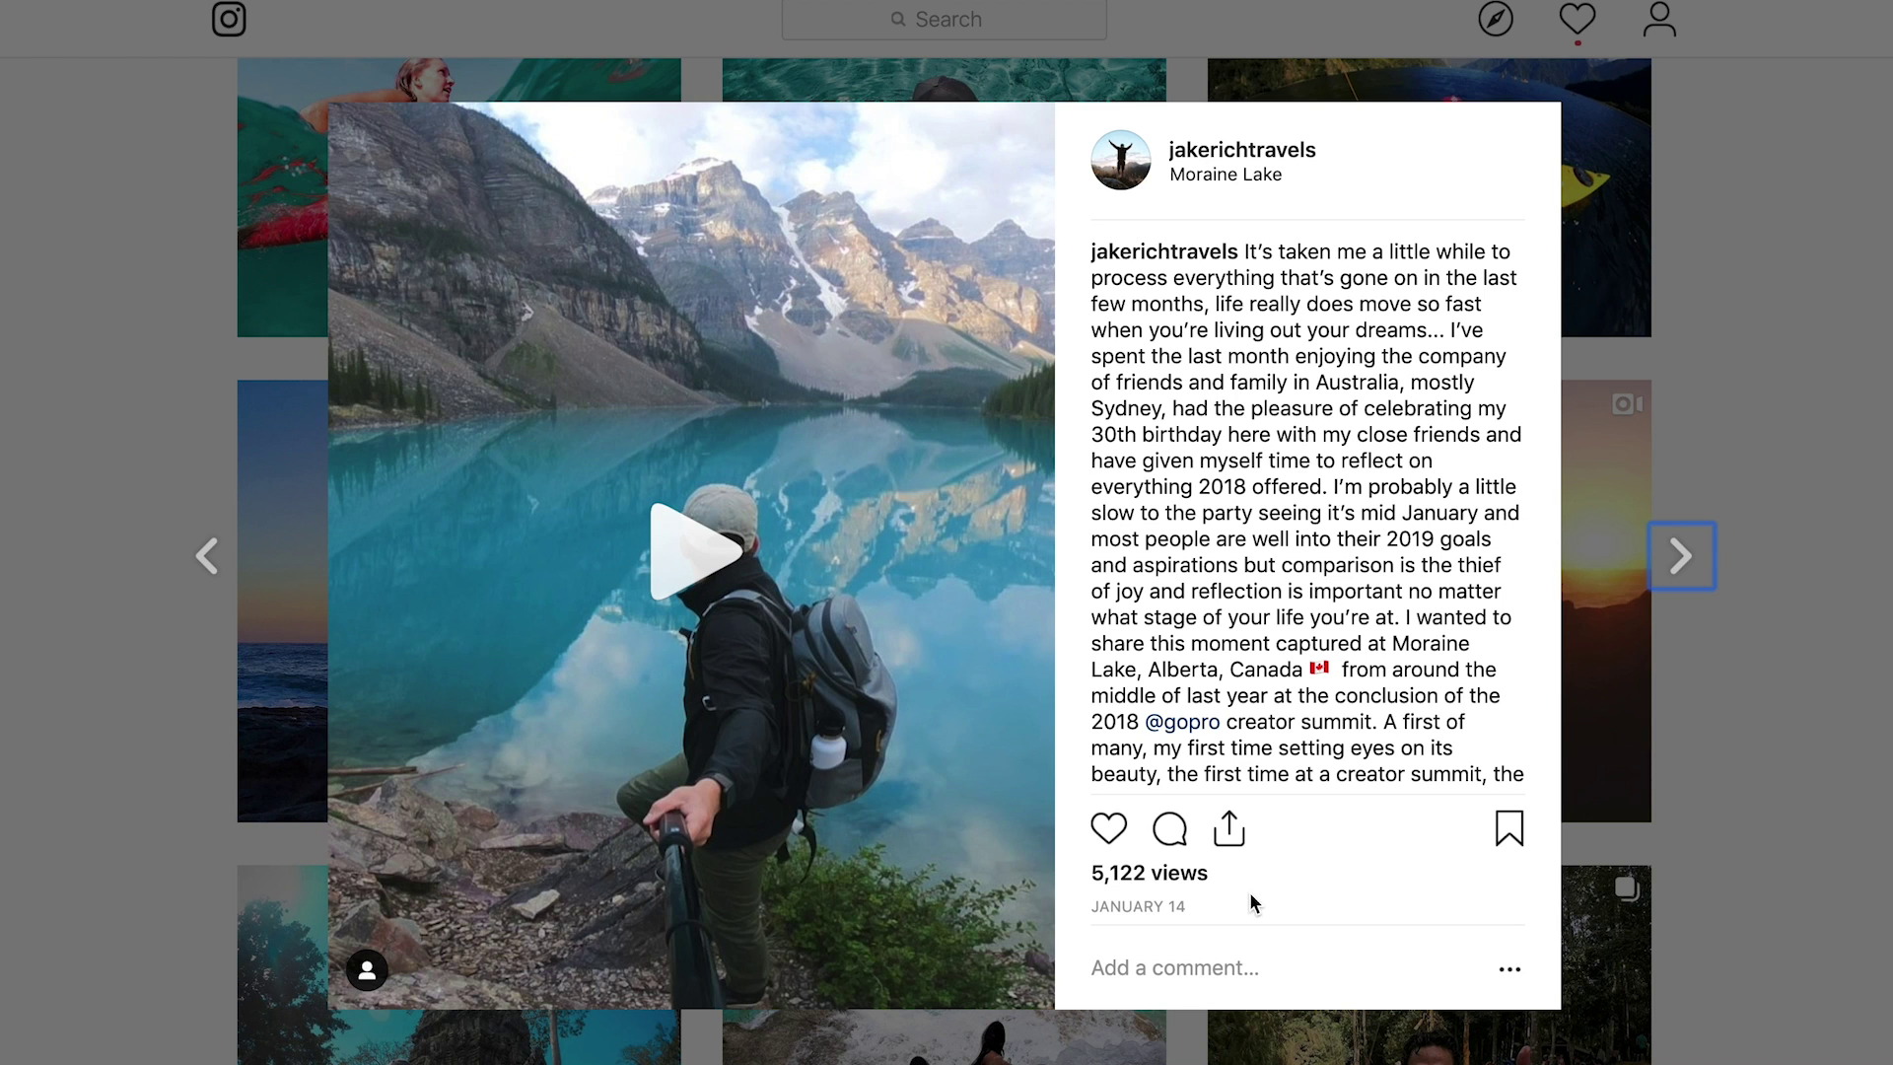
left_click(703, 573)
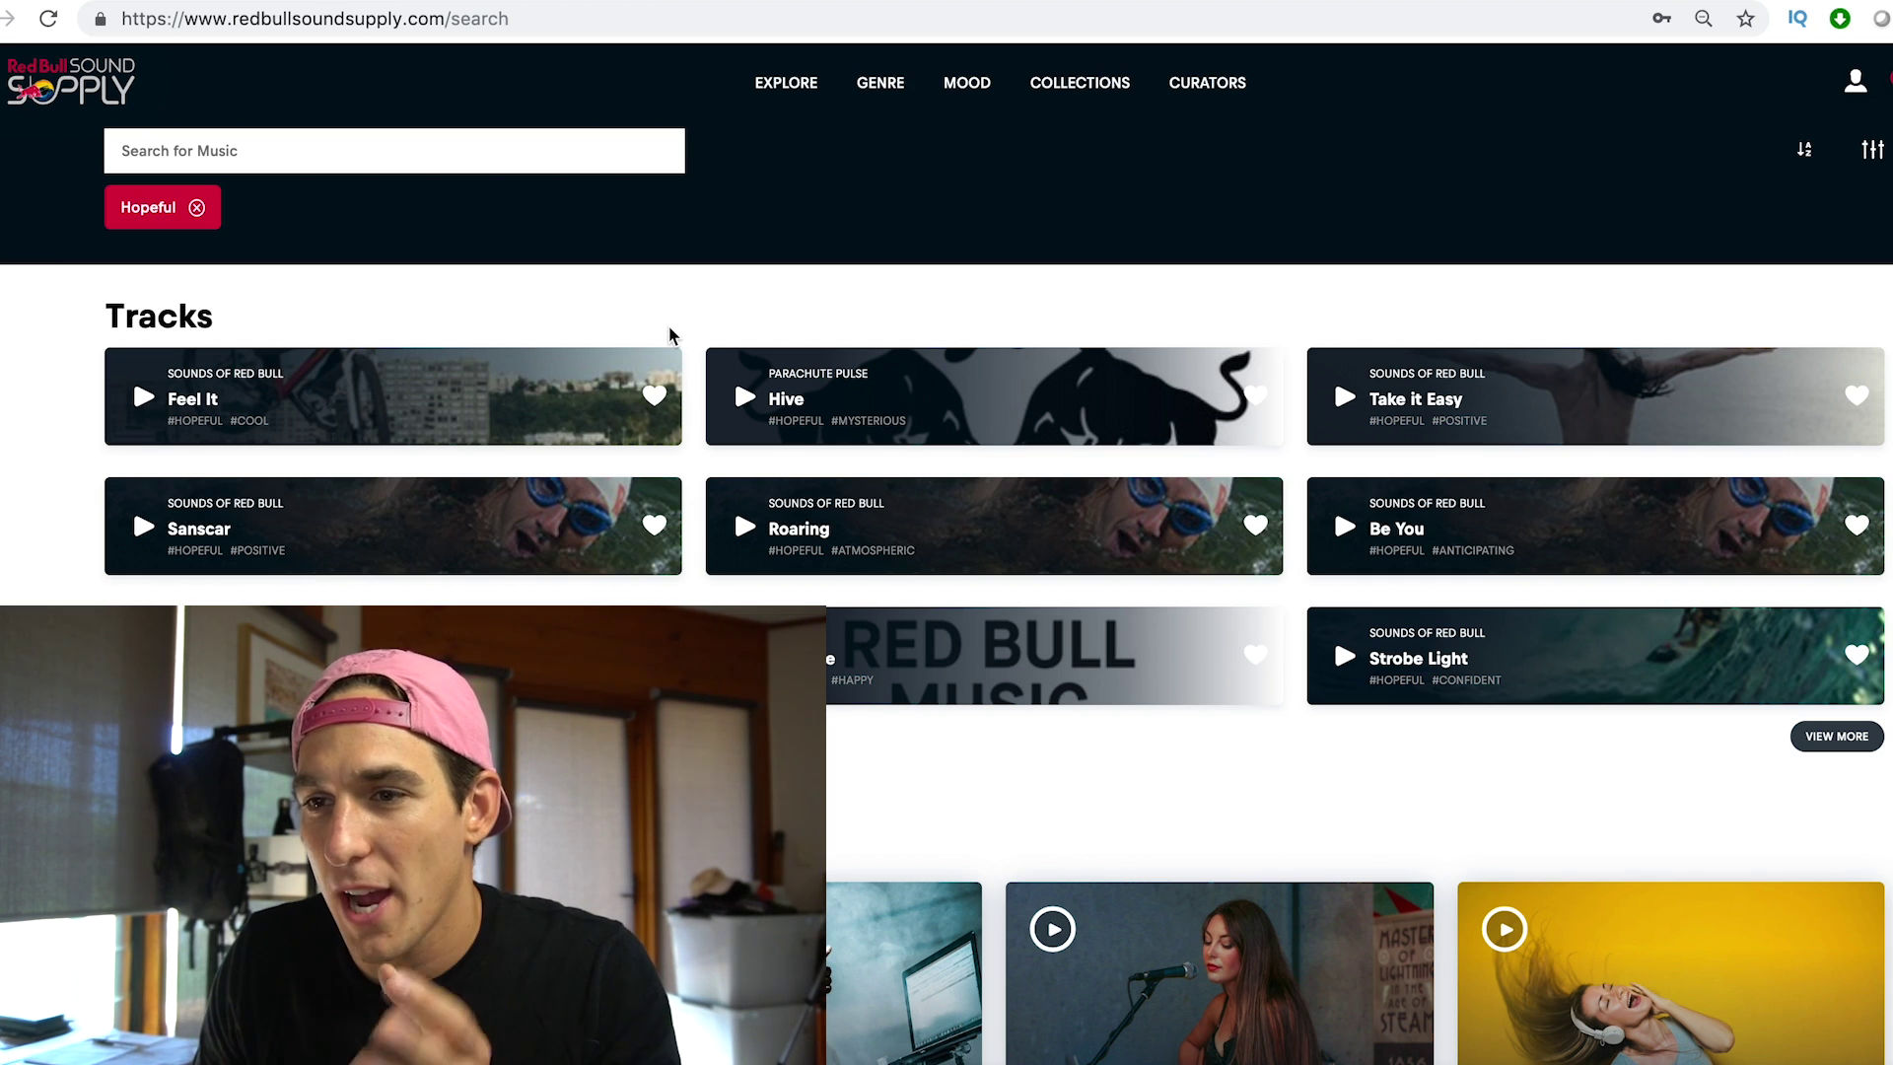
Open the Epidemic Sound website in a new browser tab and look over its featured albums and Staff picks.
scroll(695, 323, "down", 1)
scroll(695, 322, "up", 1)
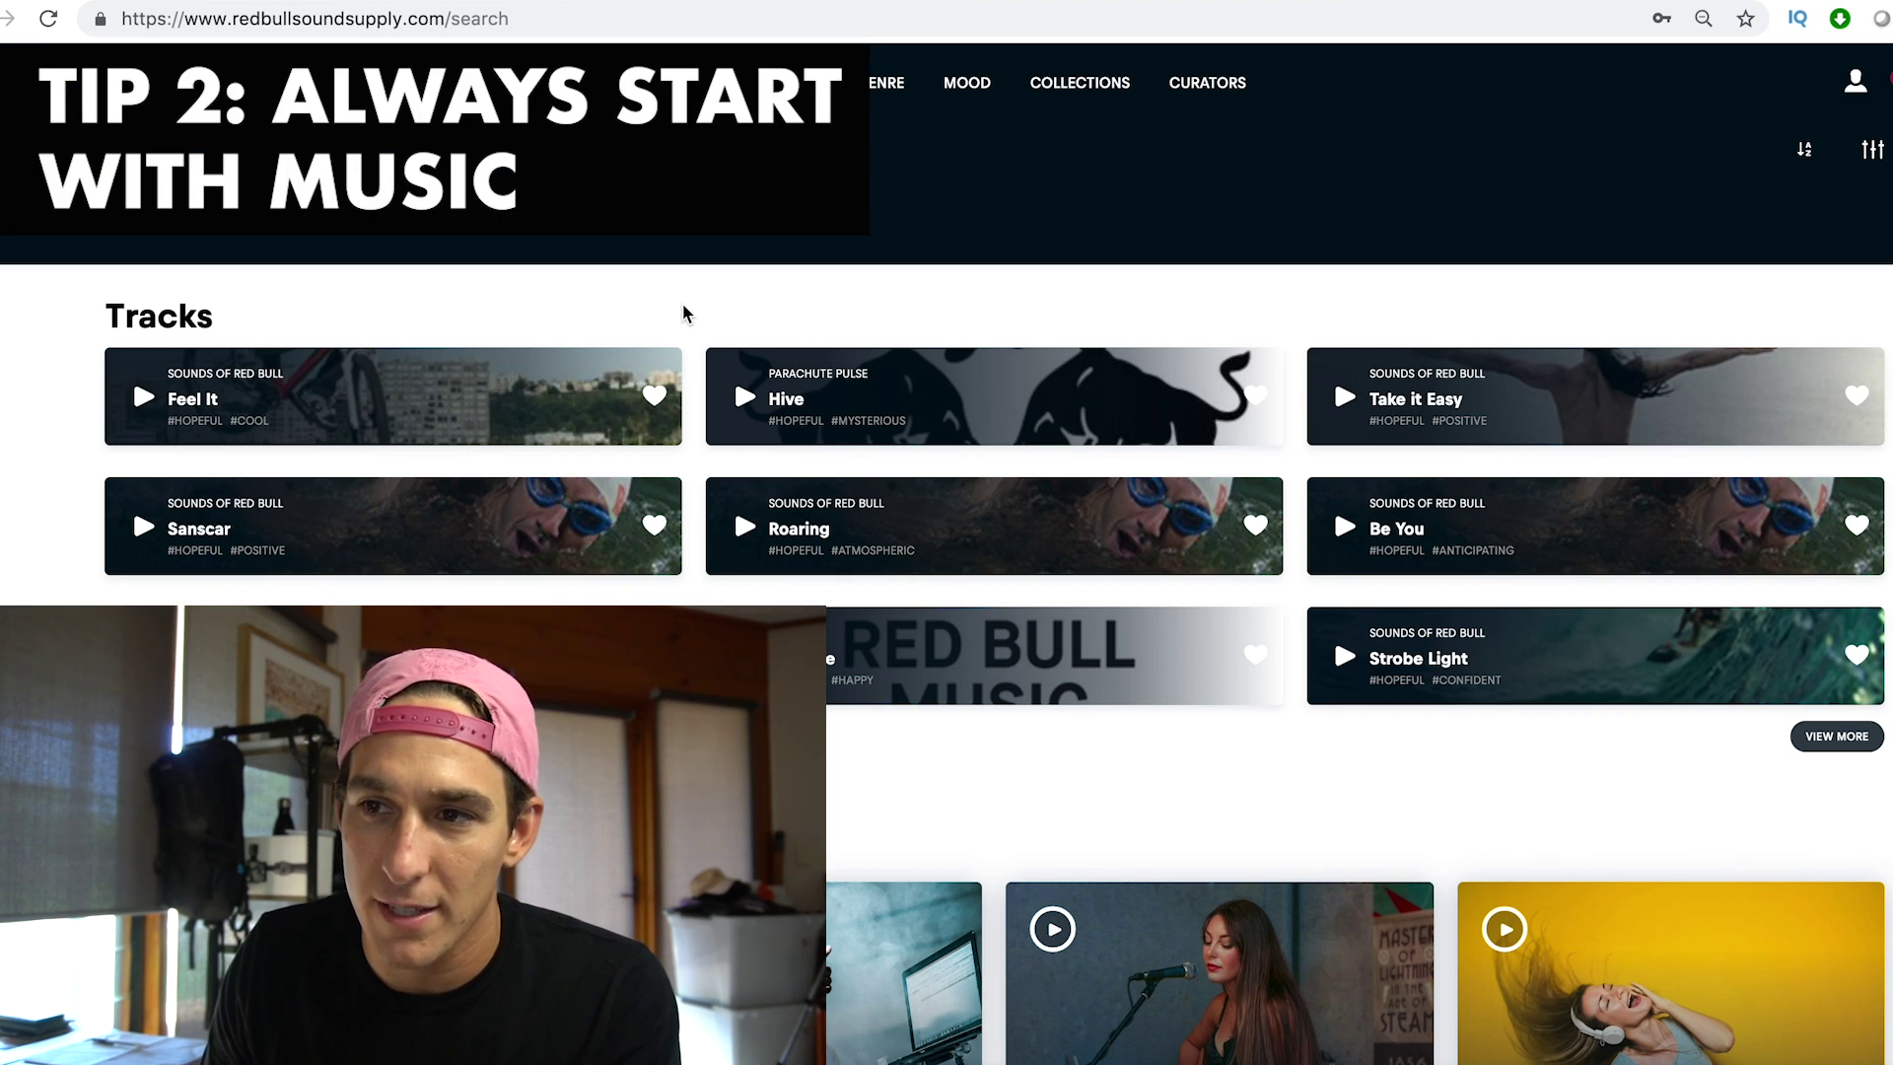
key("ctrl+t")
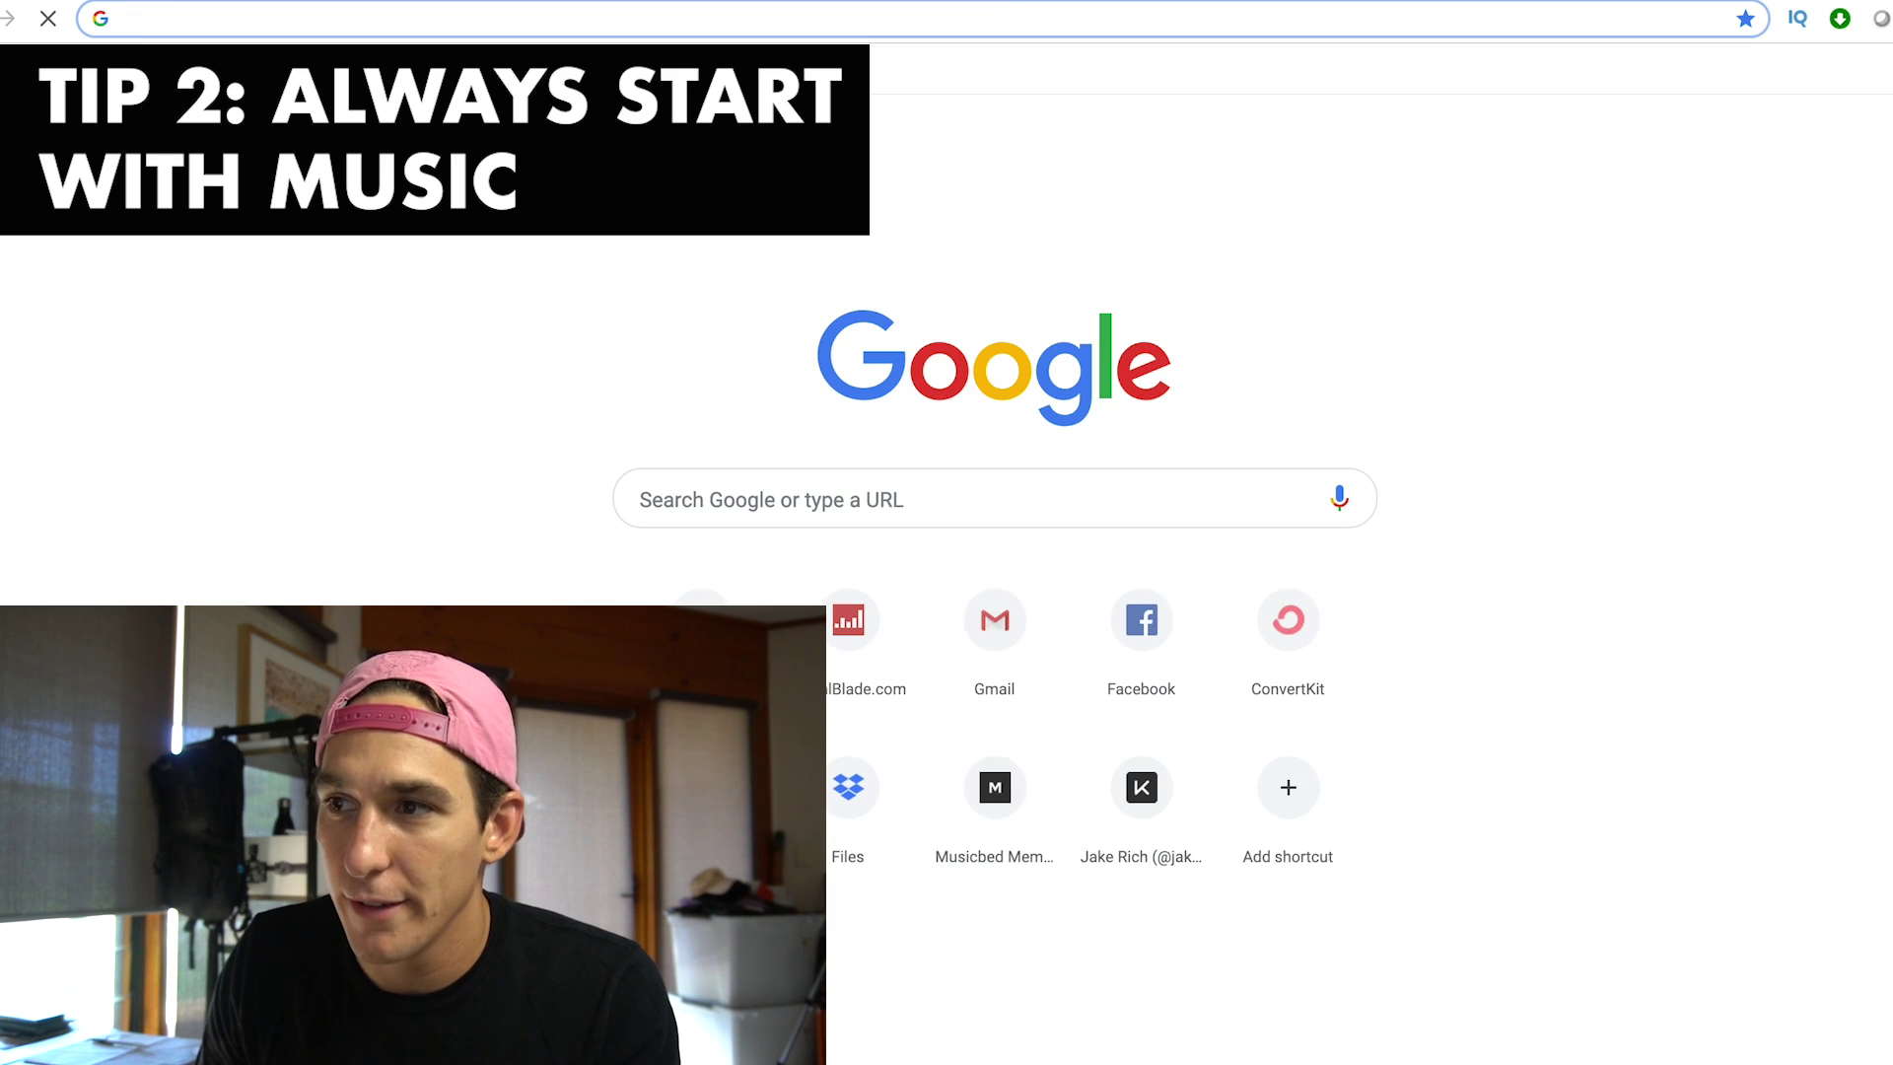
type("epi")
key("Return")
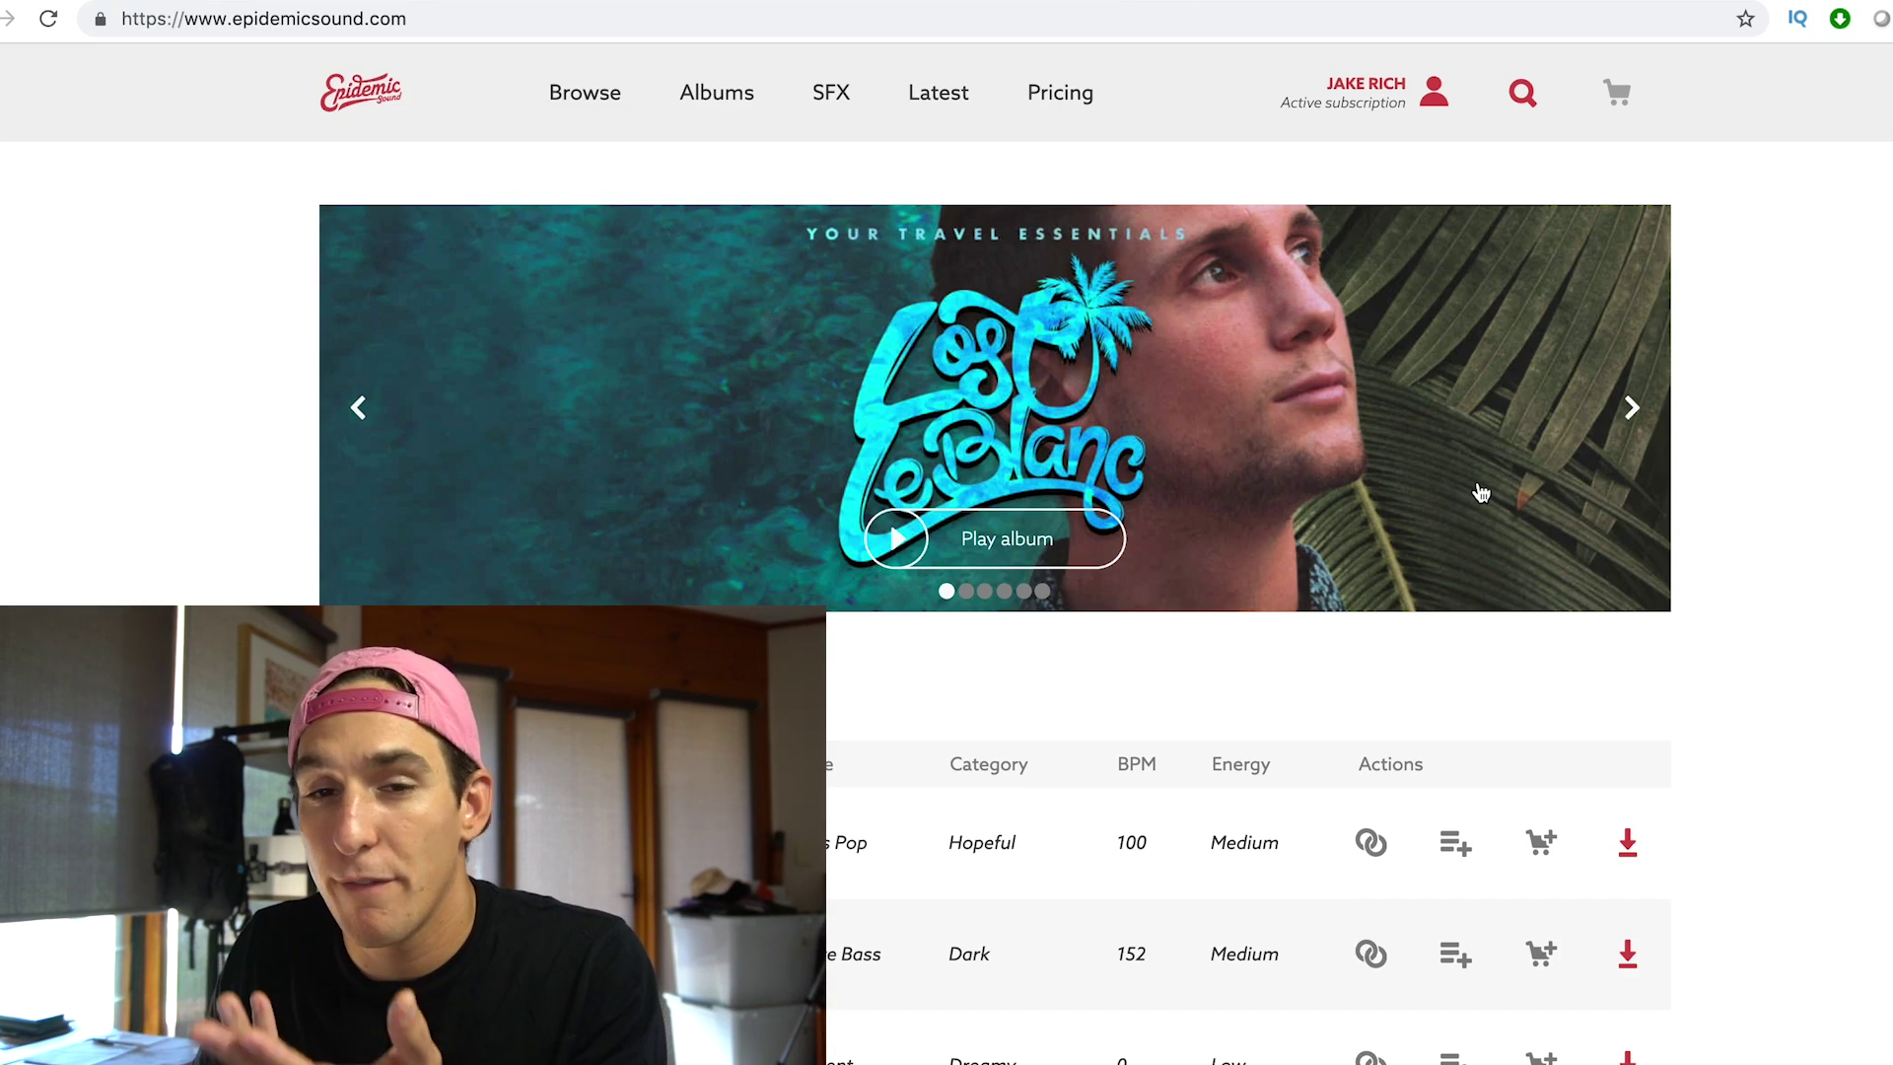
left_click(1632, 408)
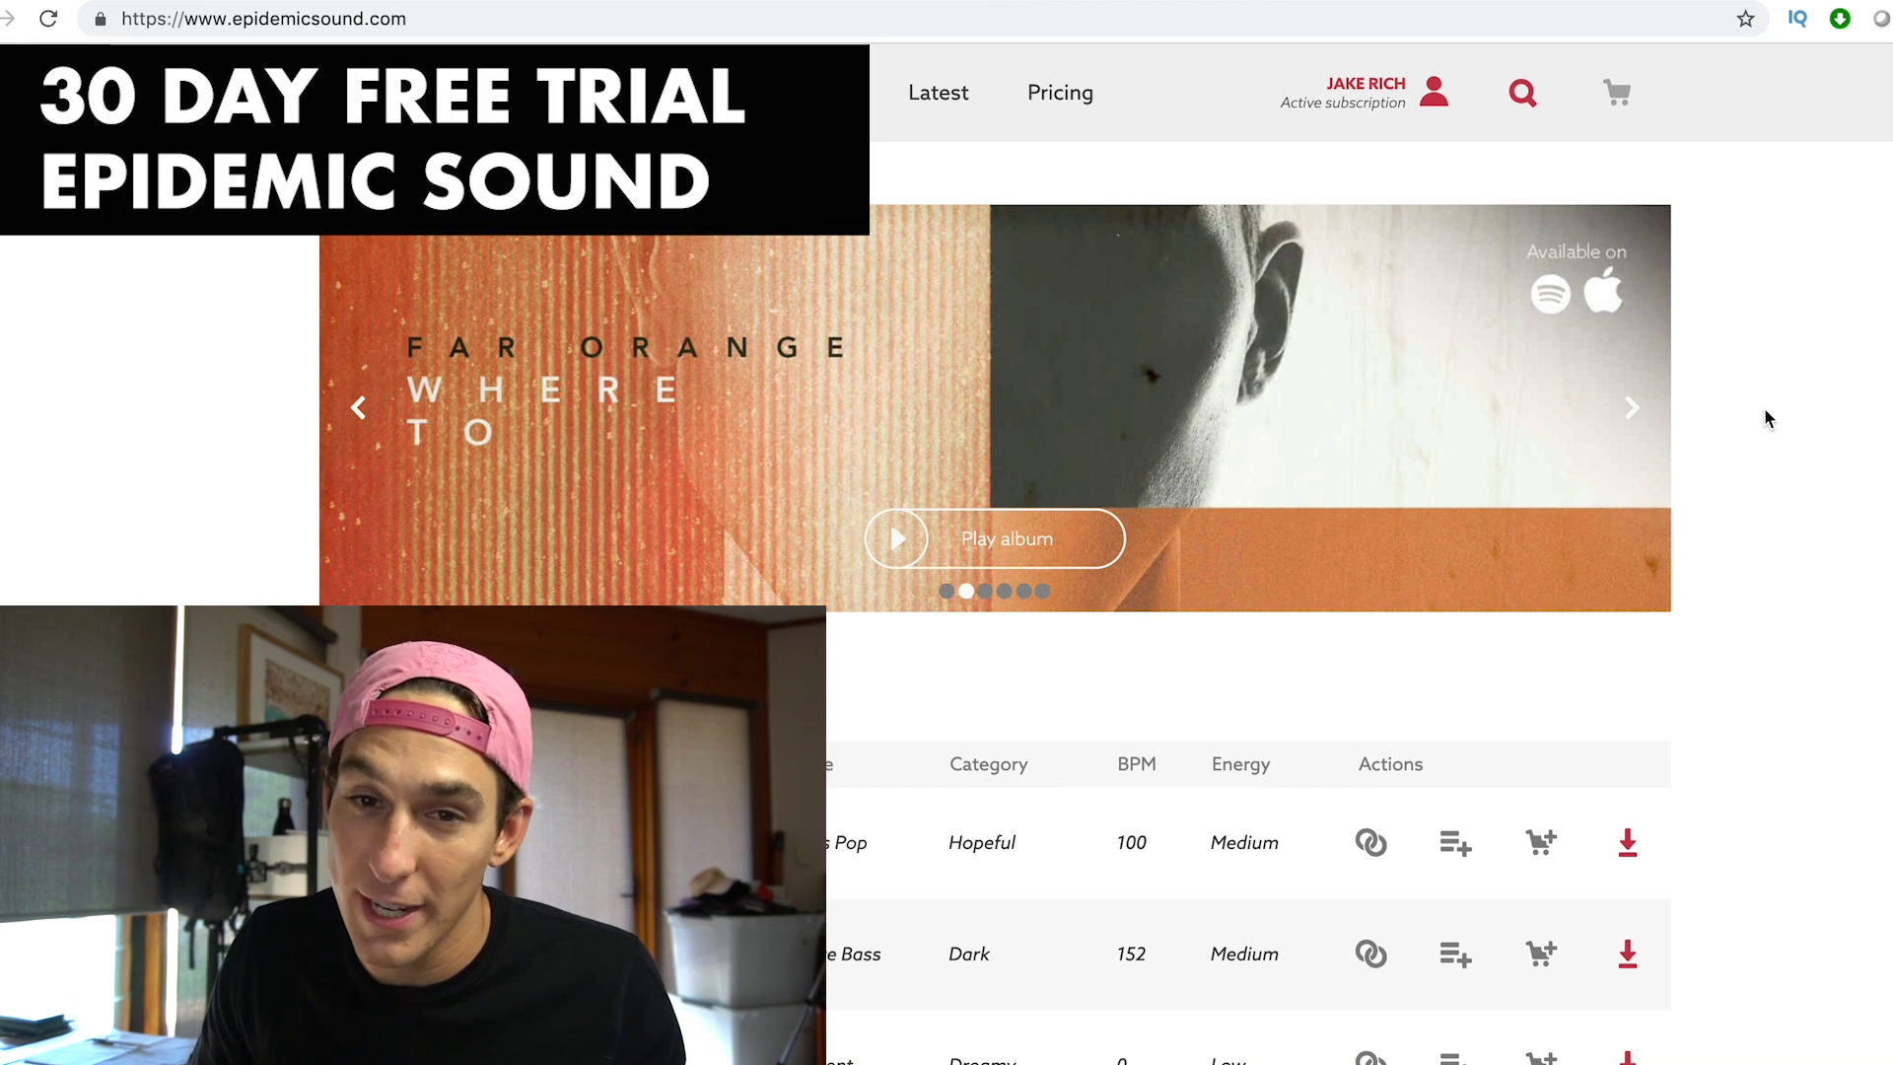
scroll(1743, 410, "down", 3)
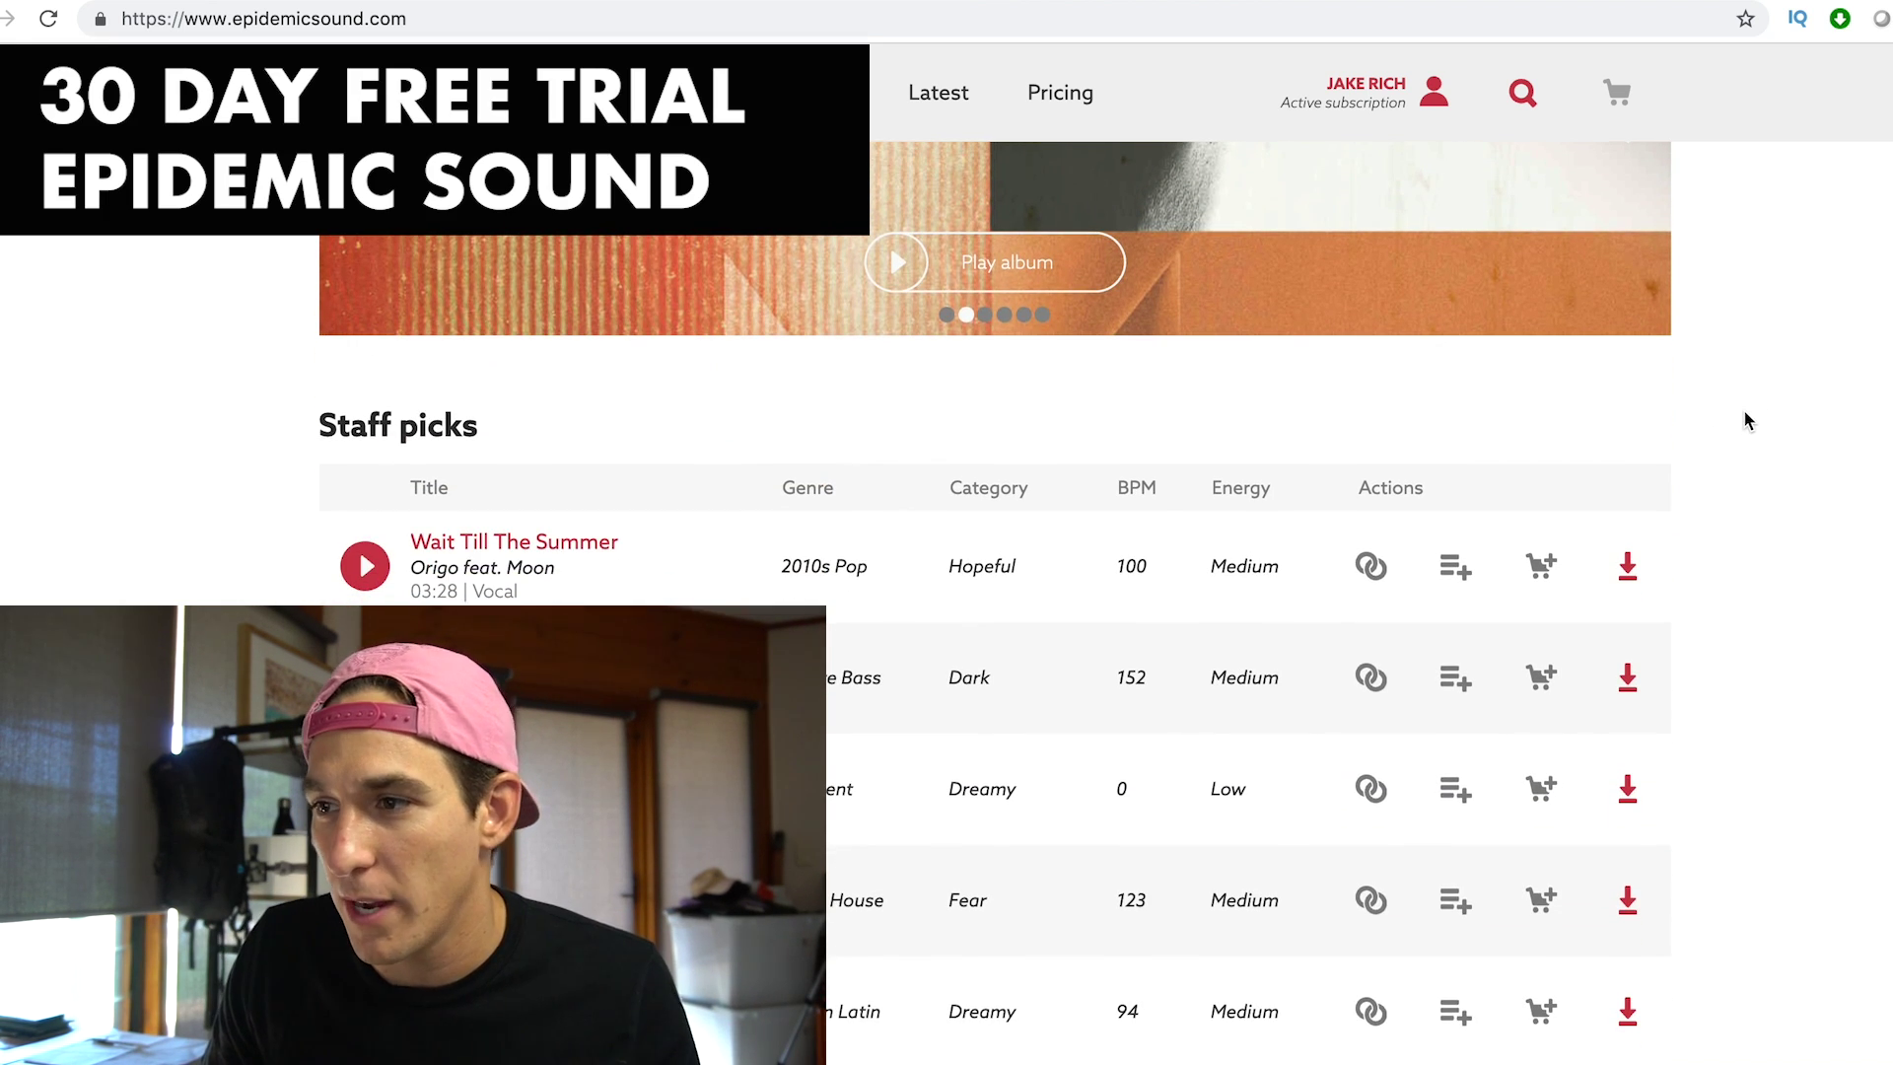
scroll(1742, 410, "up", 3)
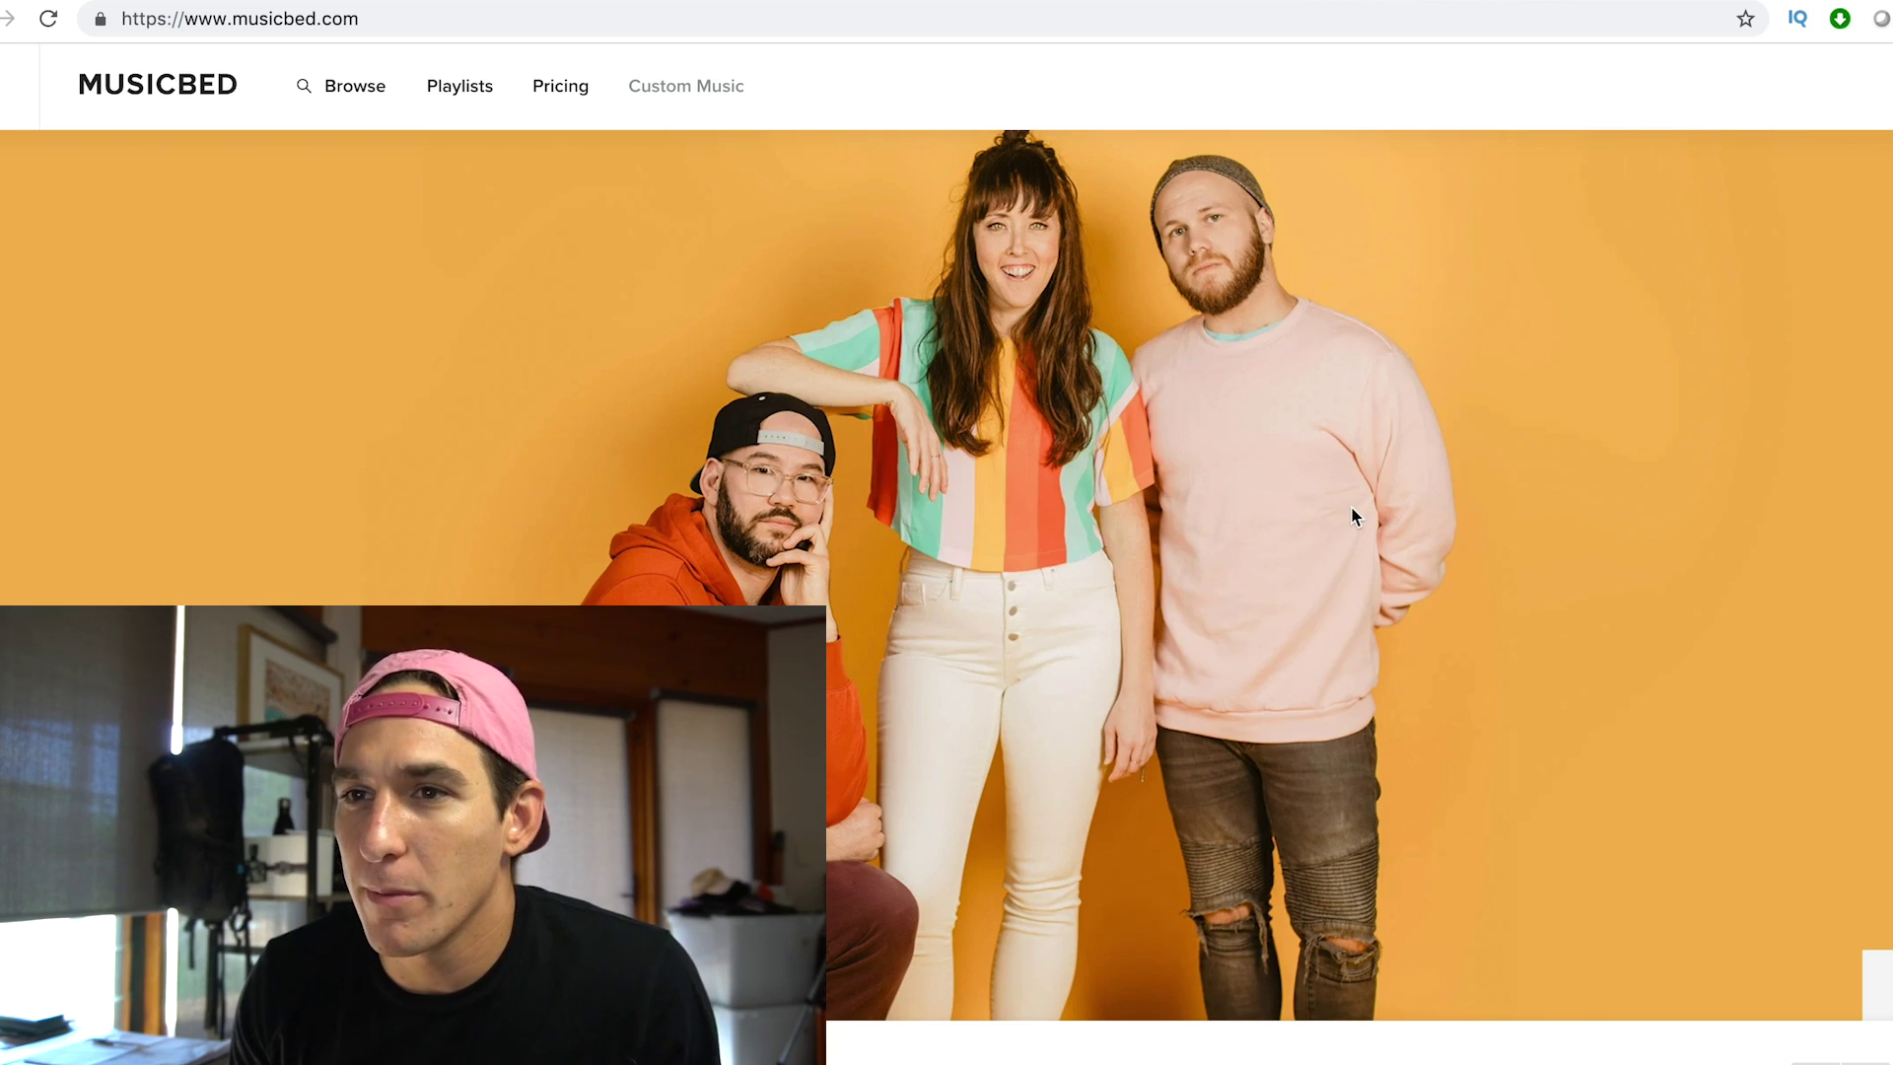
Look through the Musicbed home page, including its featured artist and What's New section.
scroll(1341, 481, "down", 3)
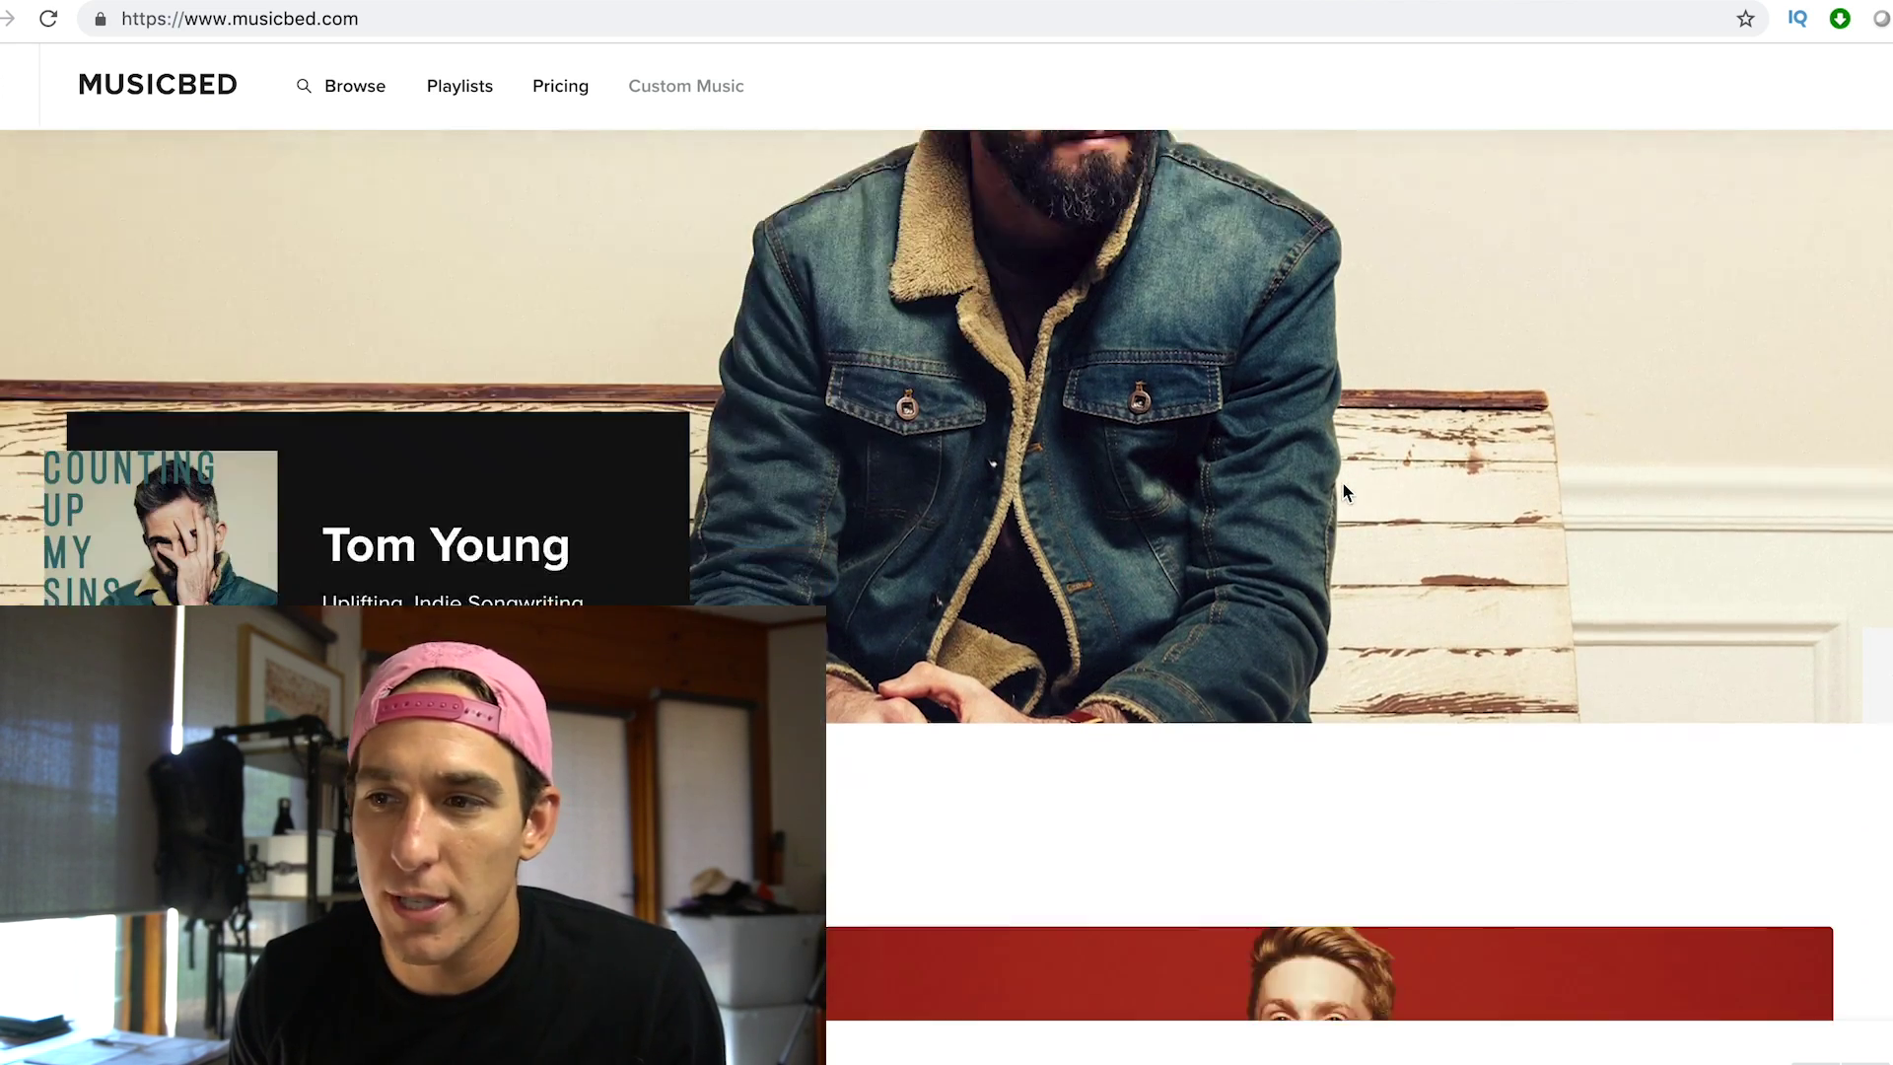
scroll(1343, 490, "down", 15)
scroll(1345, 492, "up", 10)
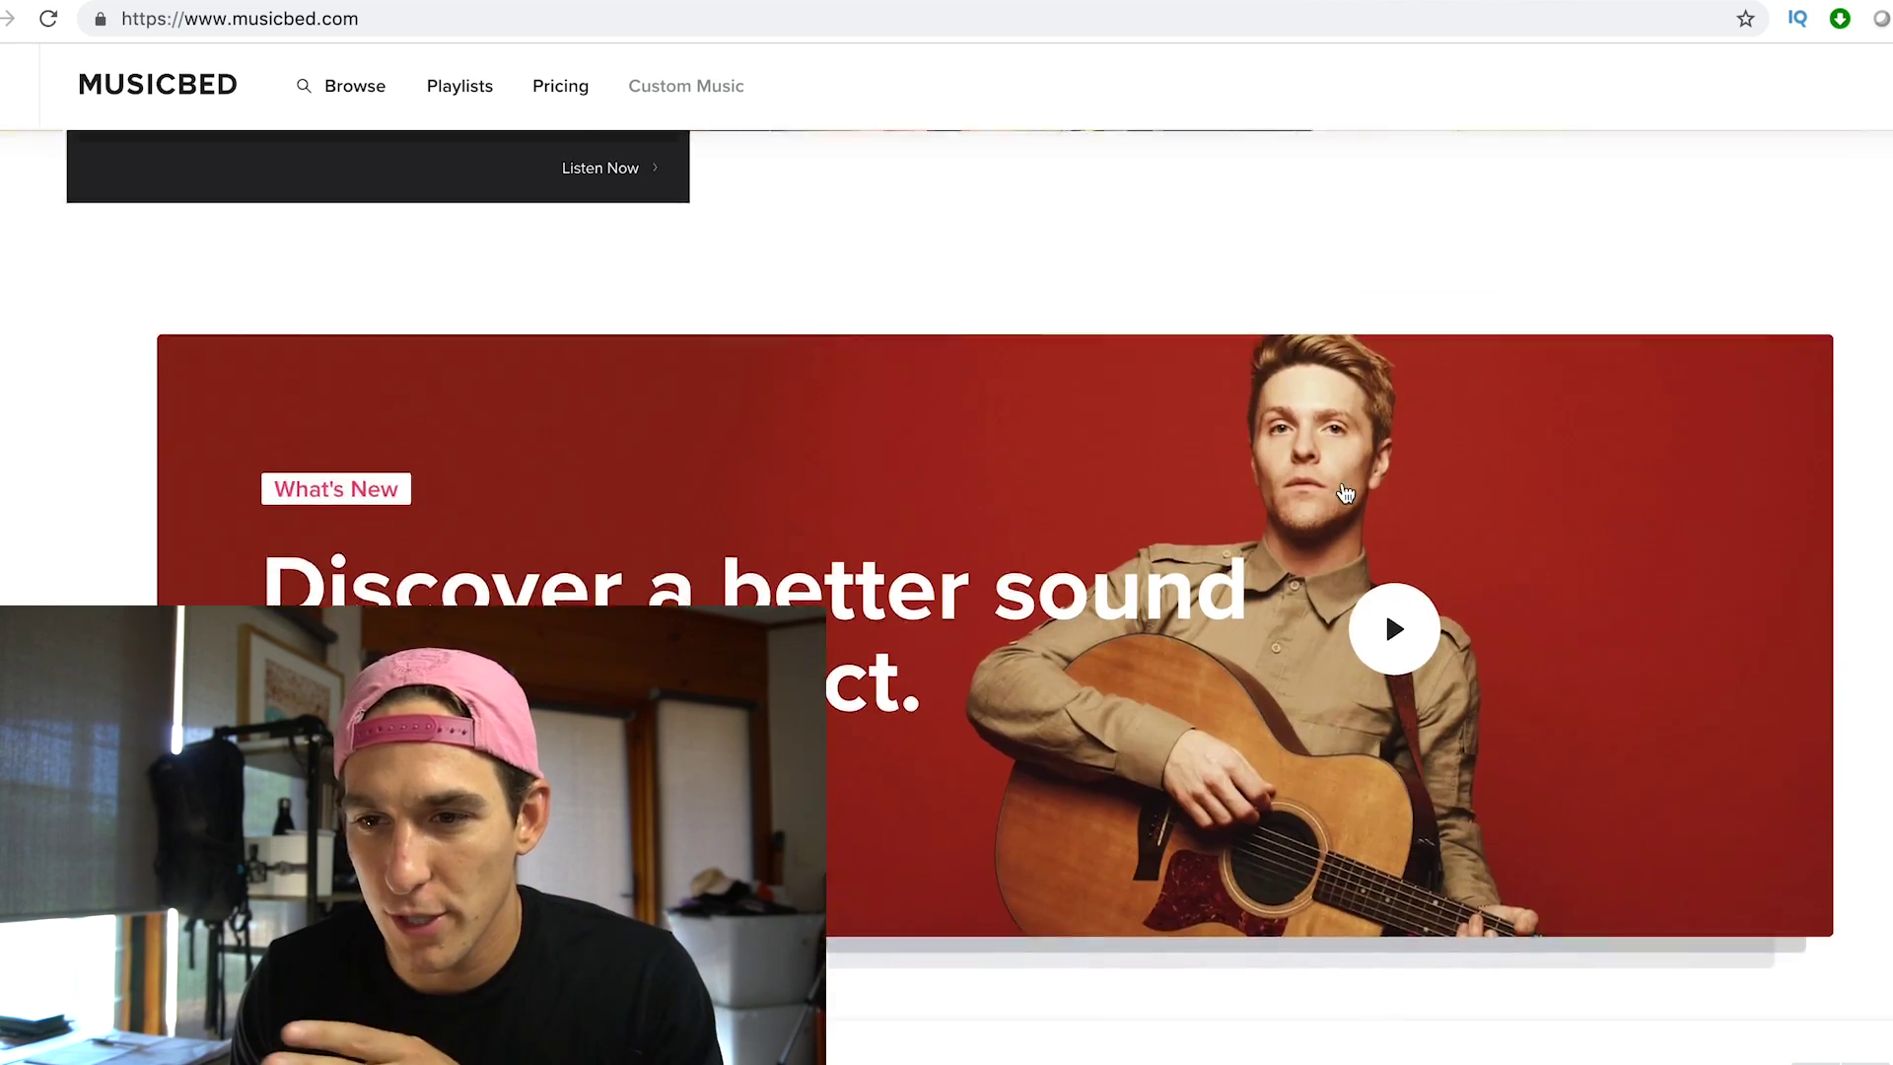
scroll(1345, 492, "up", 6)
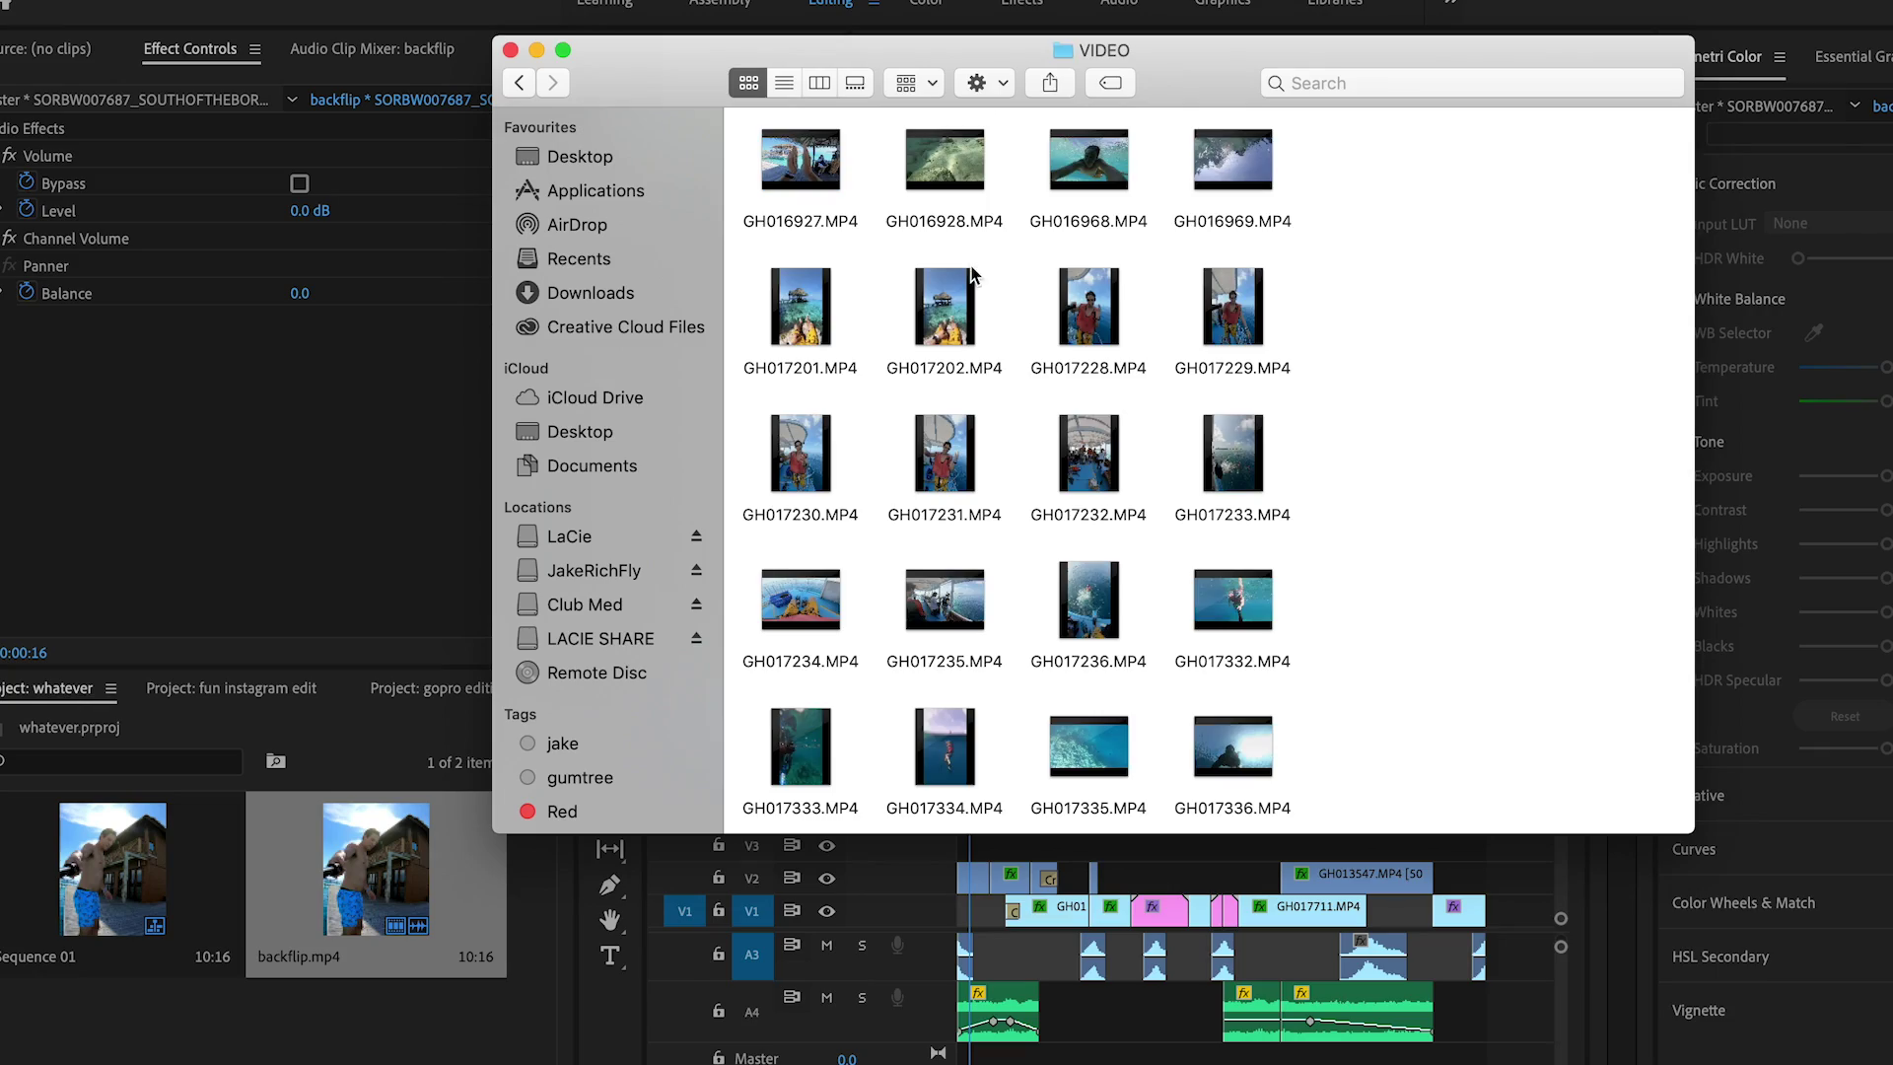
Find GH017332.MP4 in the VIDEO folder and preview the clip.
scroll(1139, 434, "down", 3)
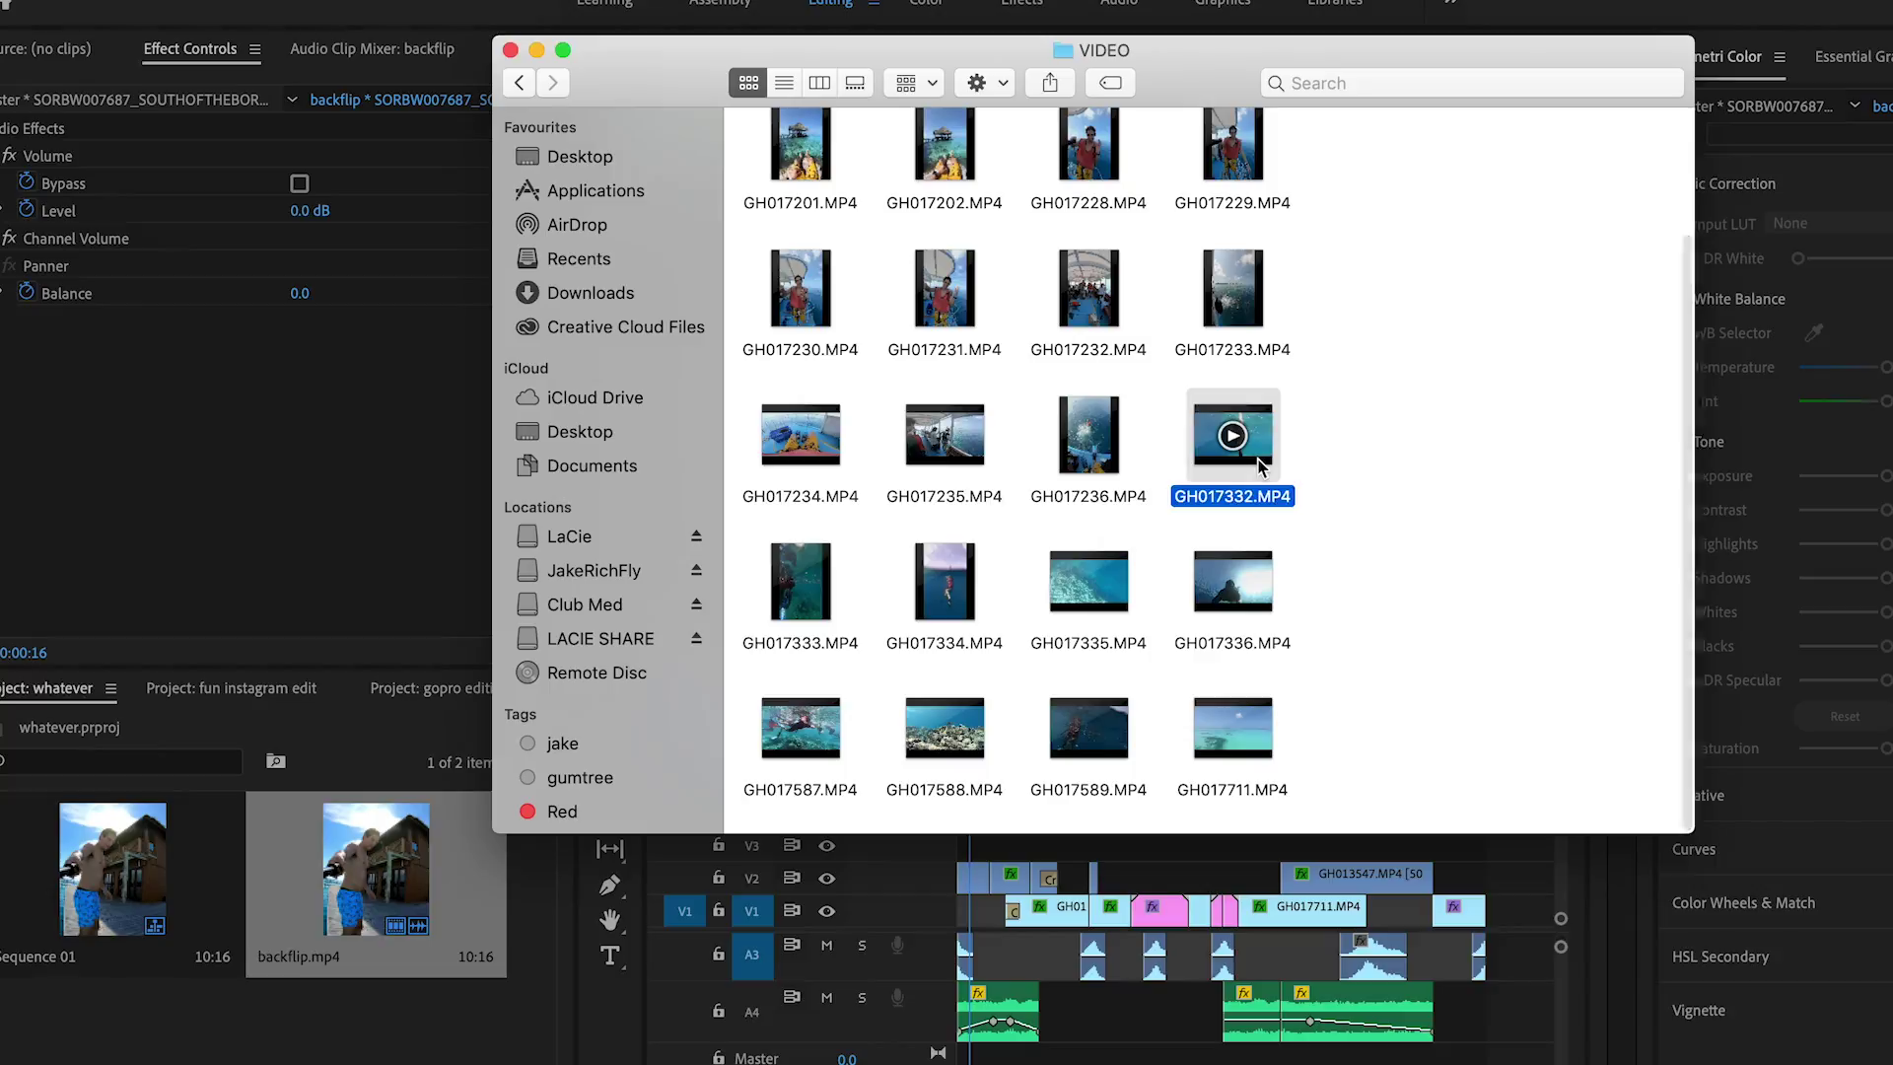
key("space")
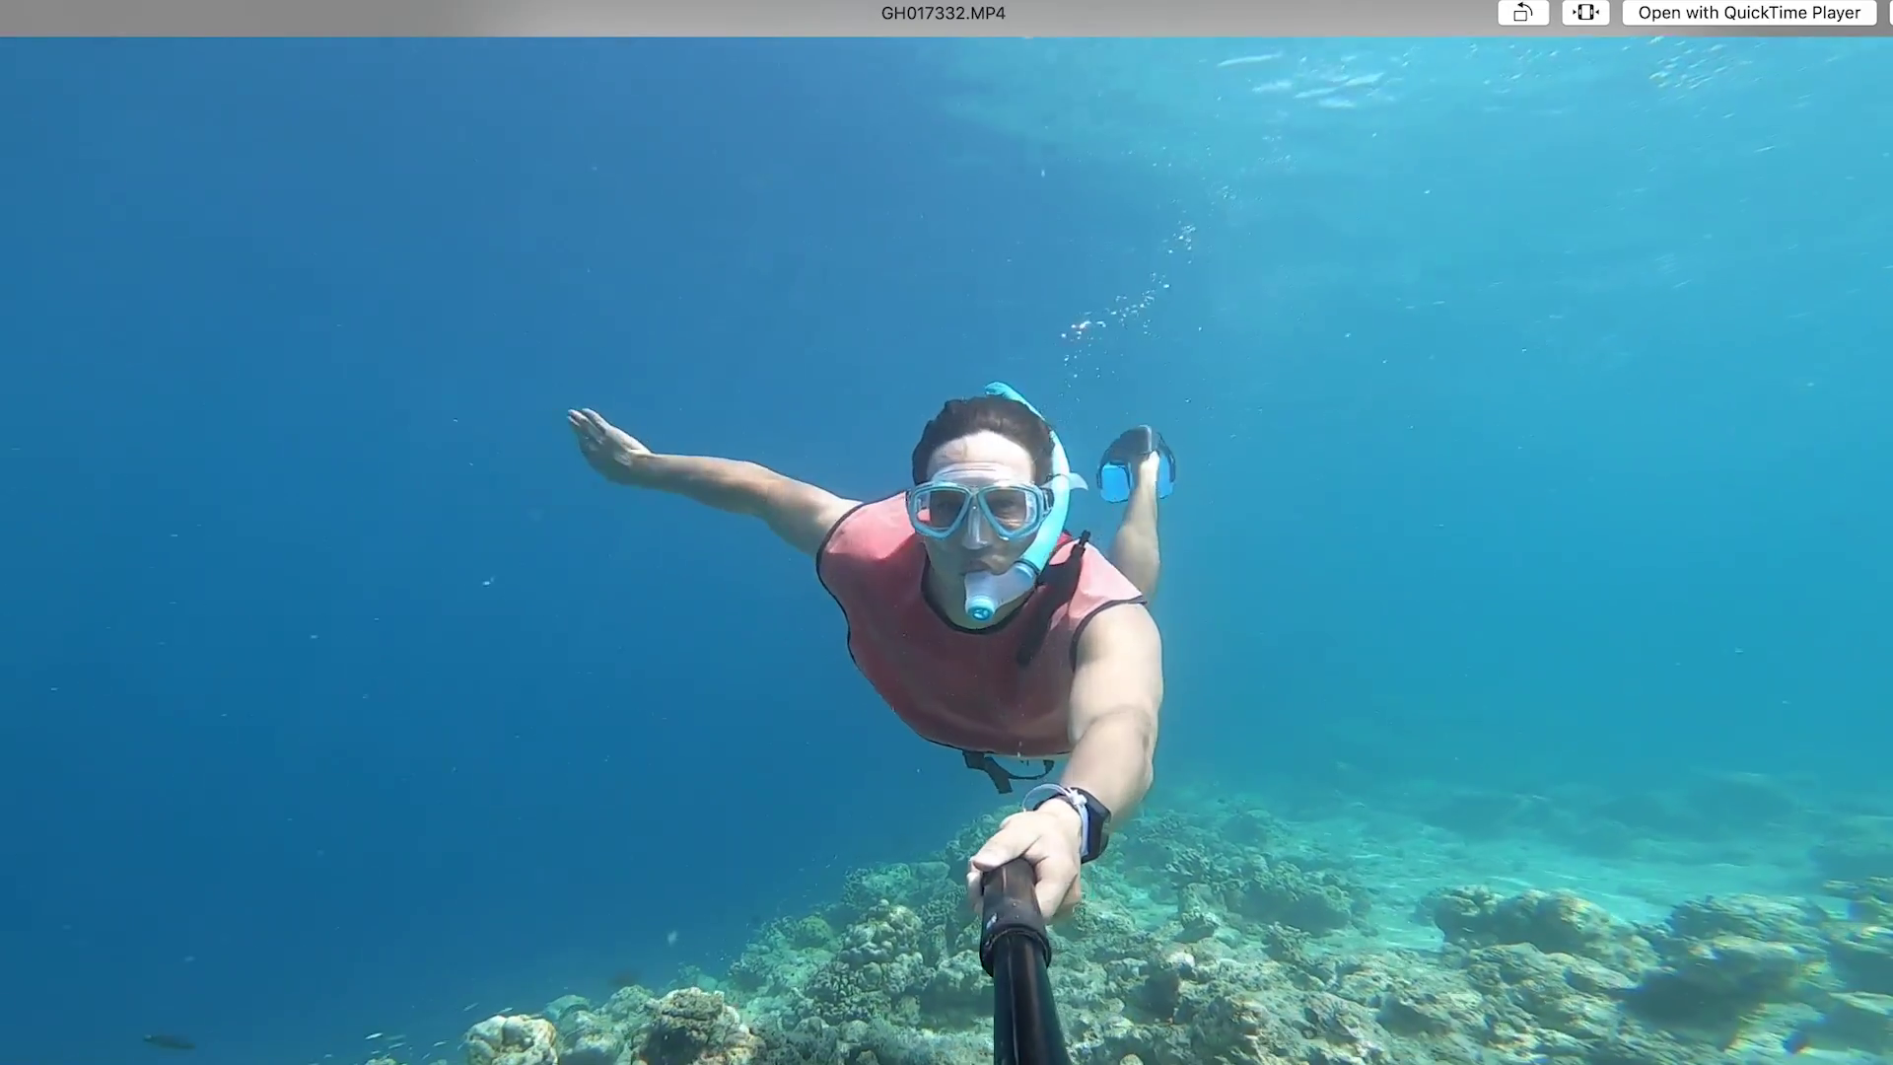
key("space")
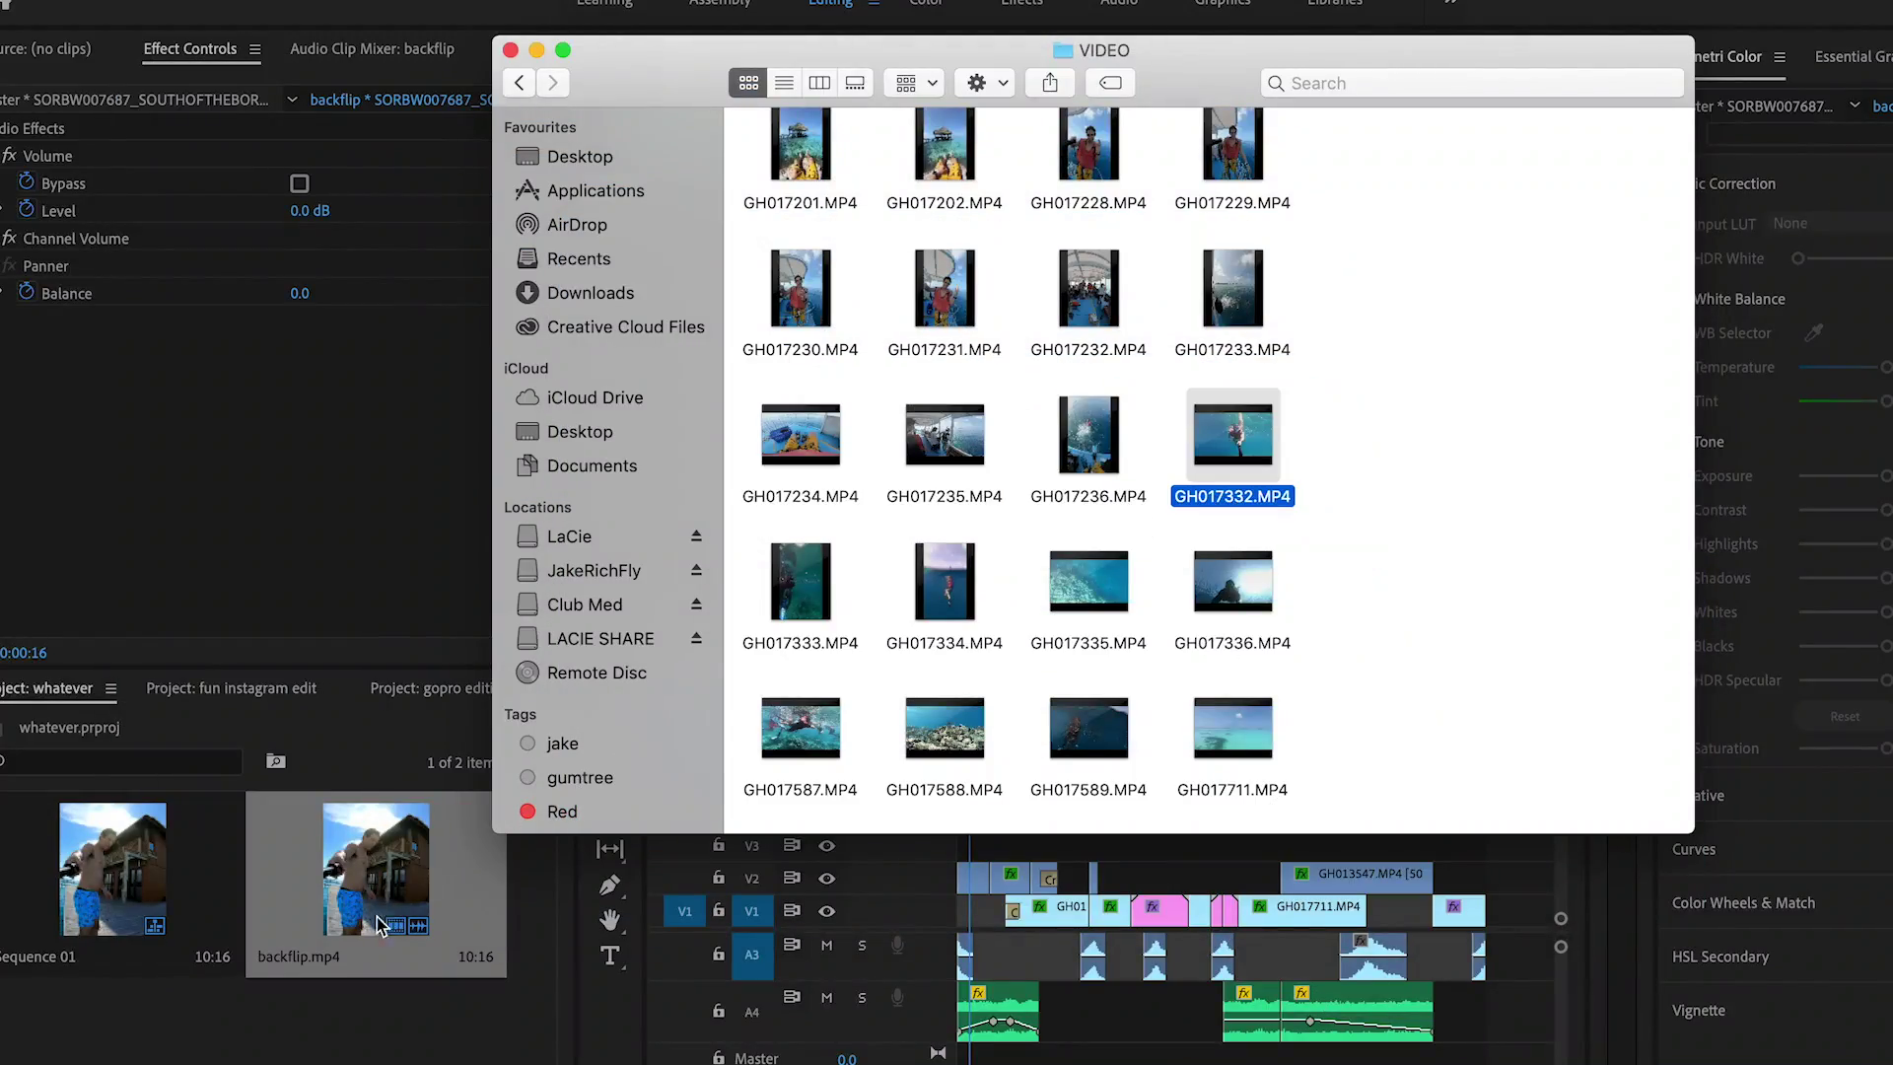
Switch to Premiere Pro and browse the media in the gopro editing maldives project.
left_click(469, 1026)
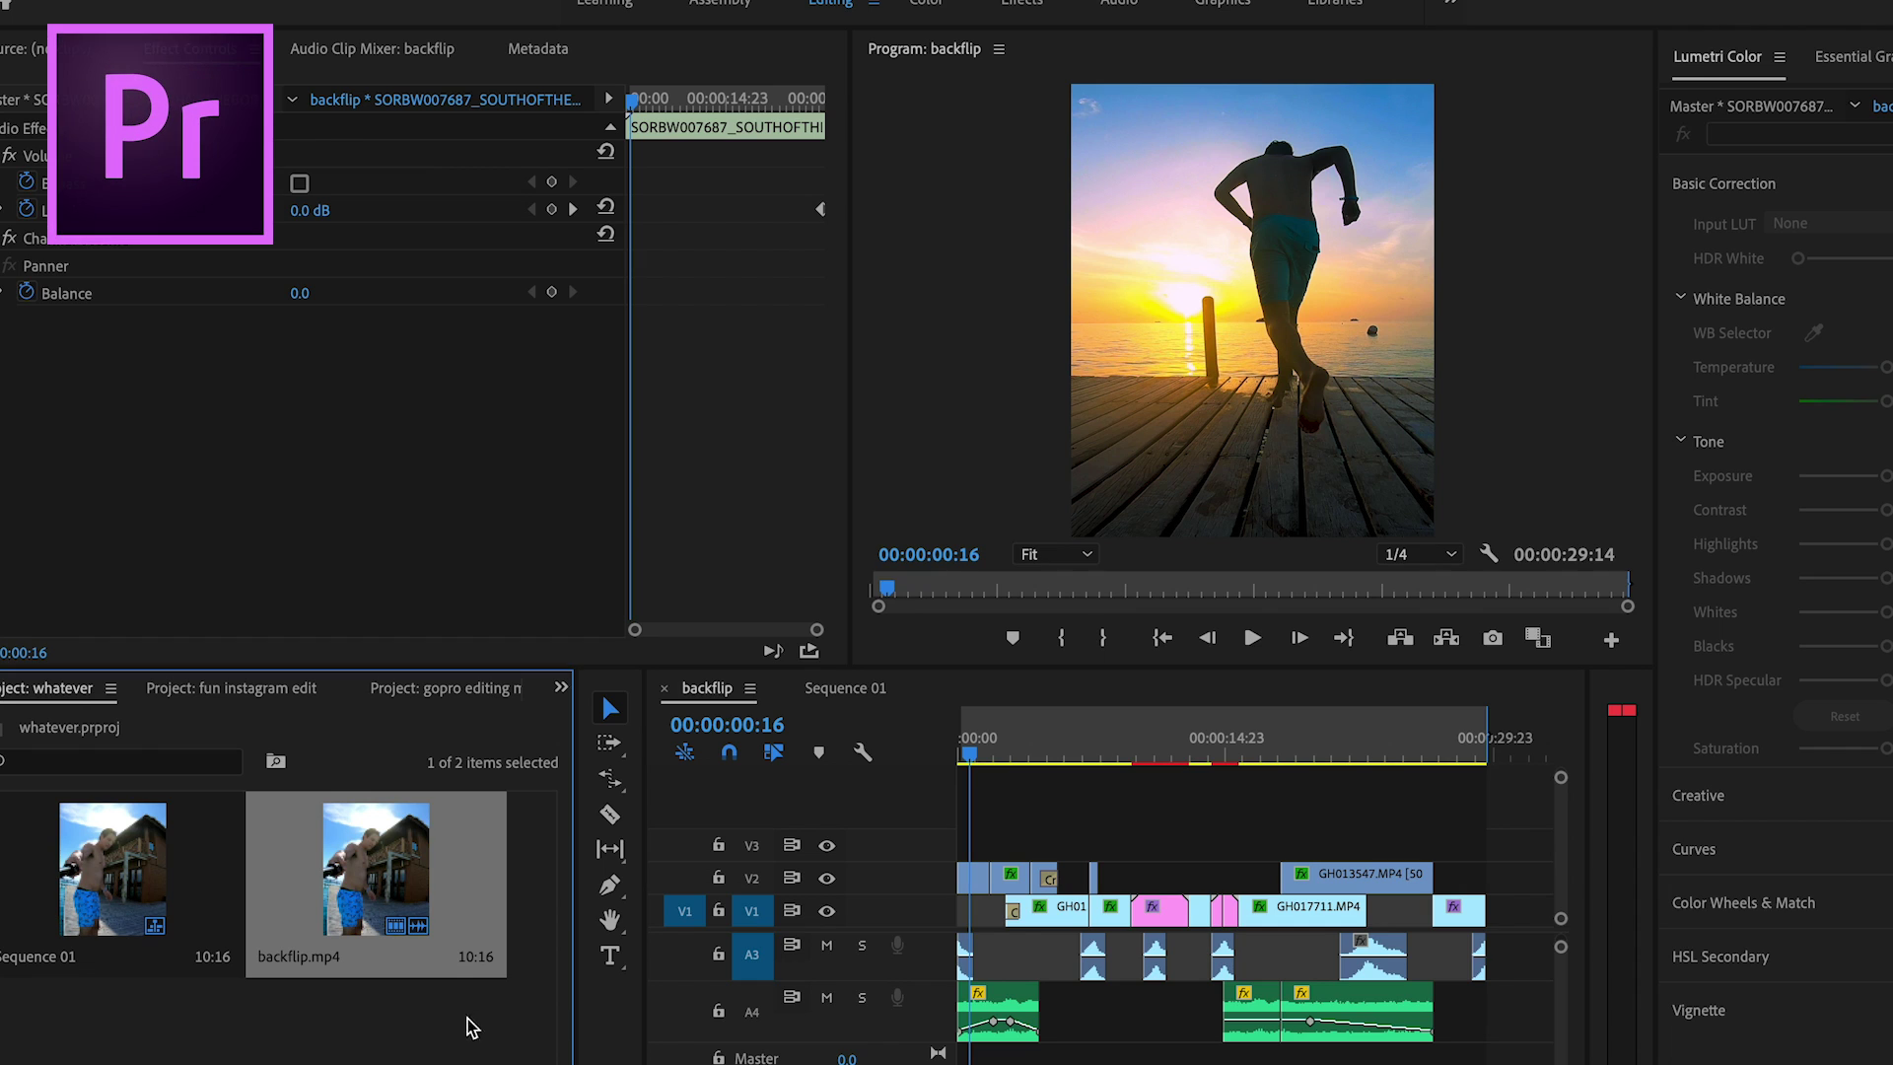
left_click(453, 694)
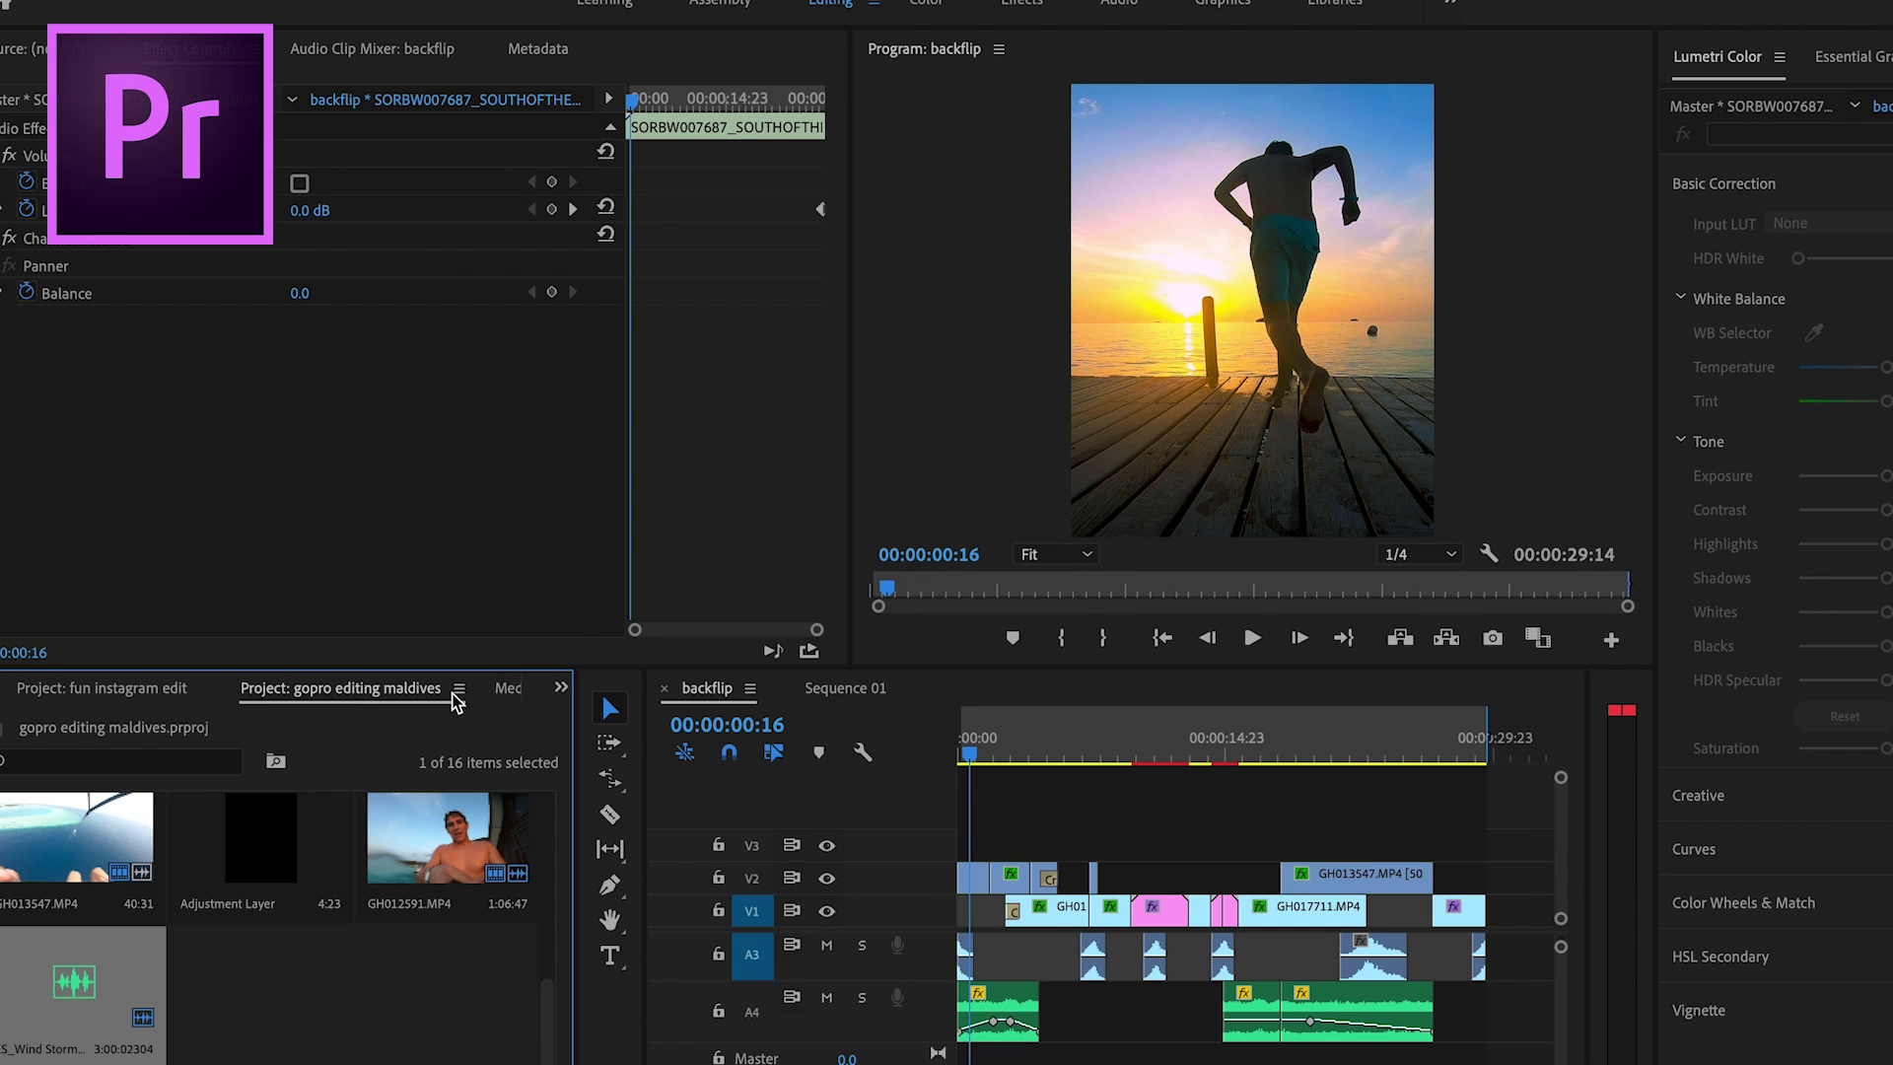
left_click_drag(550, 1021, 572, 974)
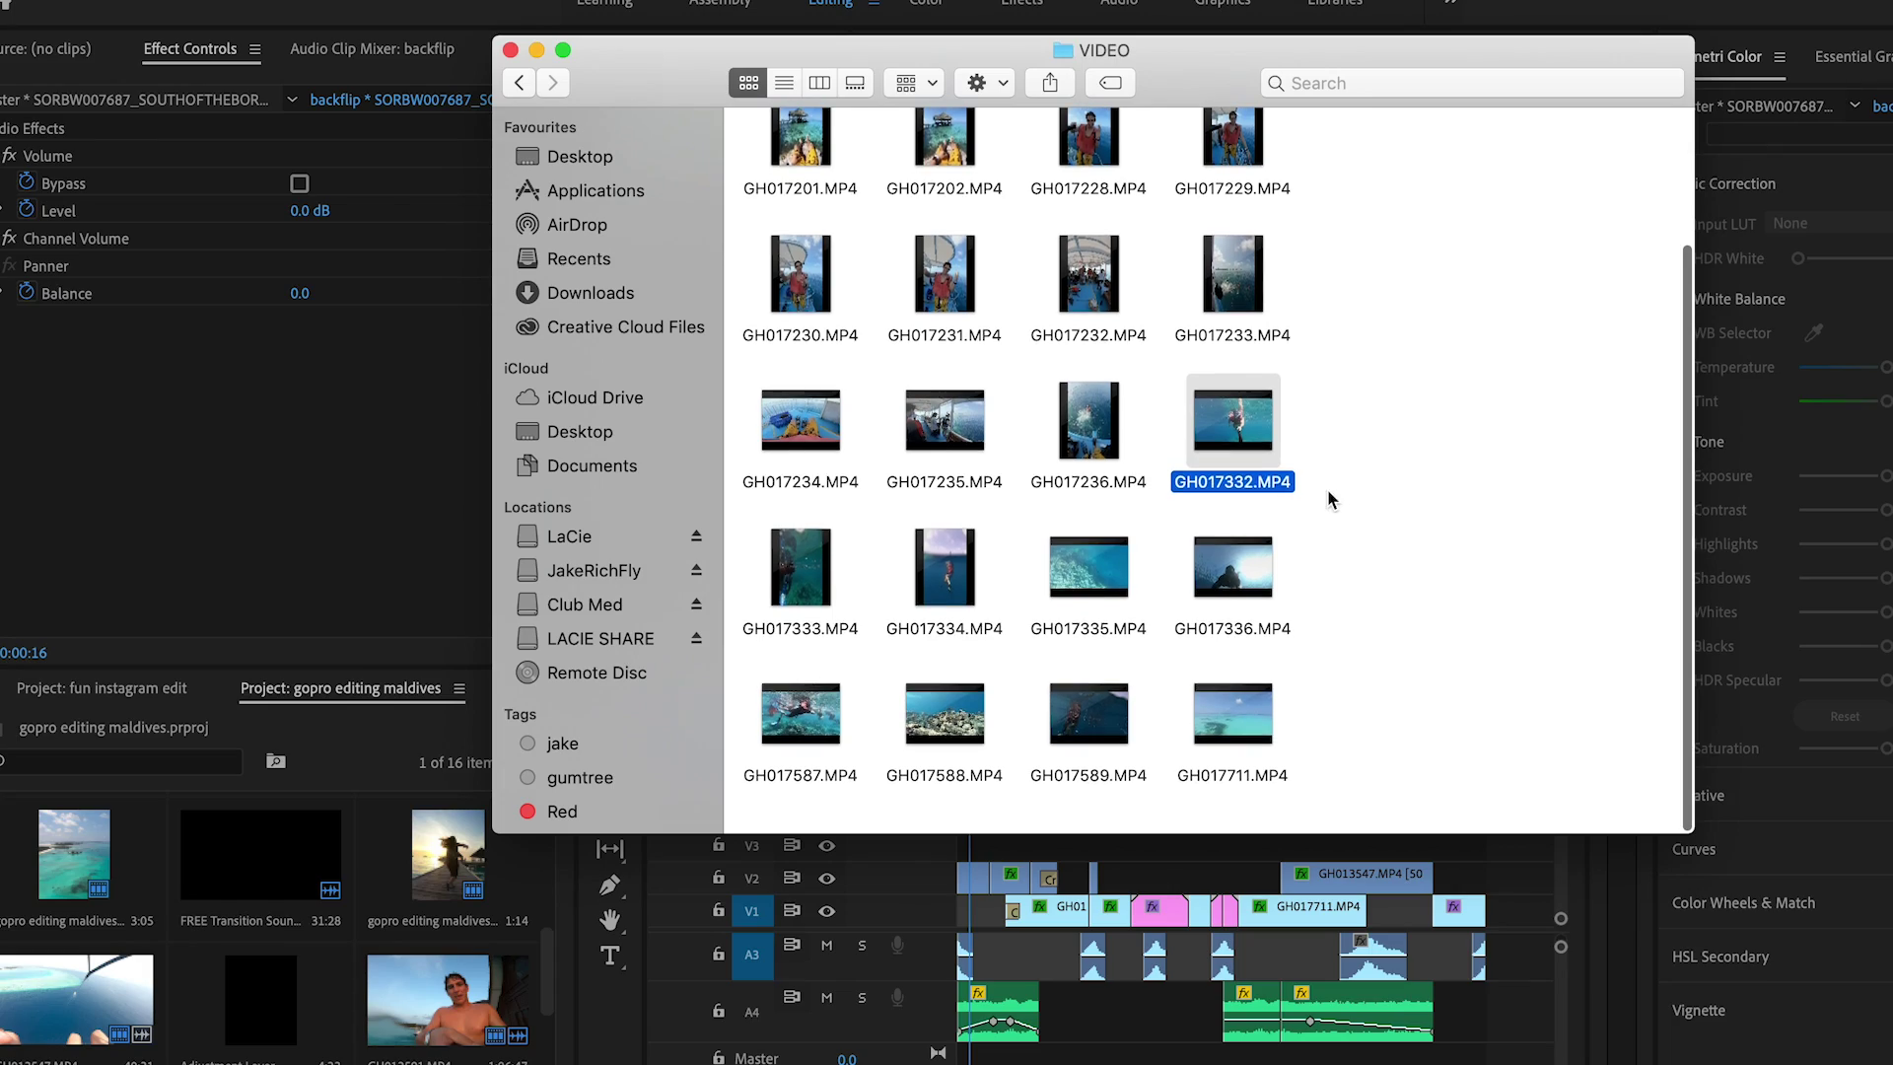
Return to the VIDEO folder in Finder and preview GH017711.MP4.
scroll(1311, 543, "up", 1)
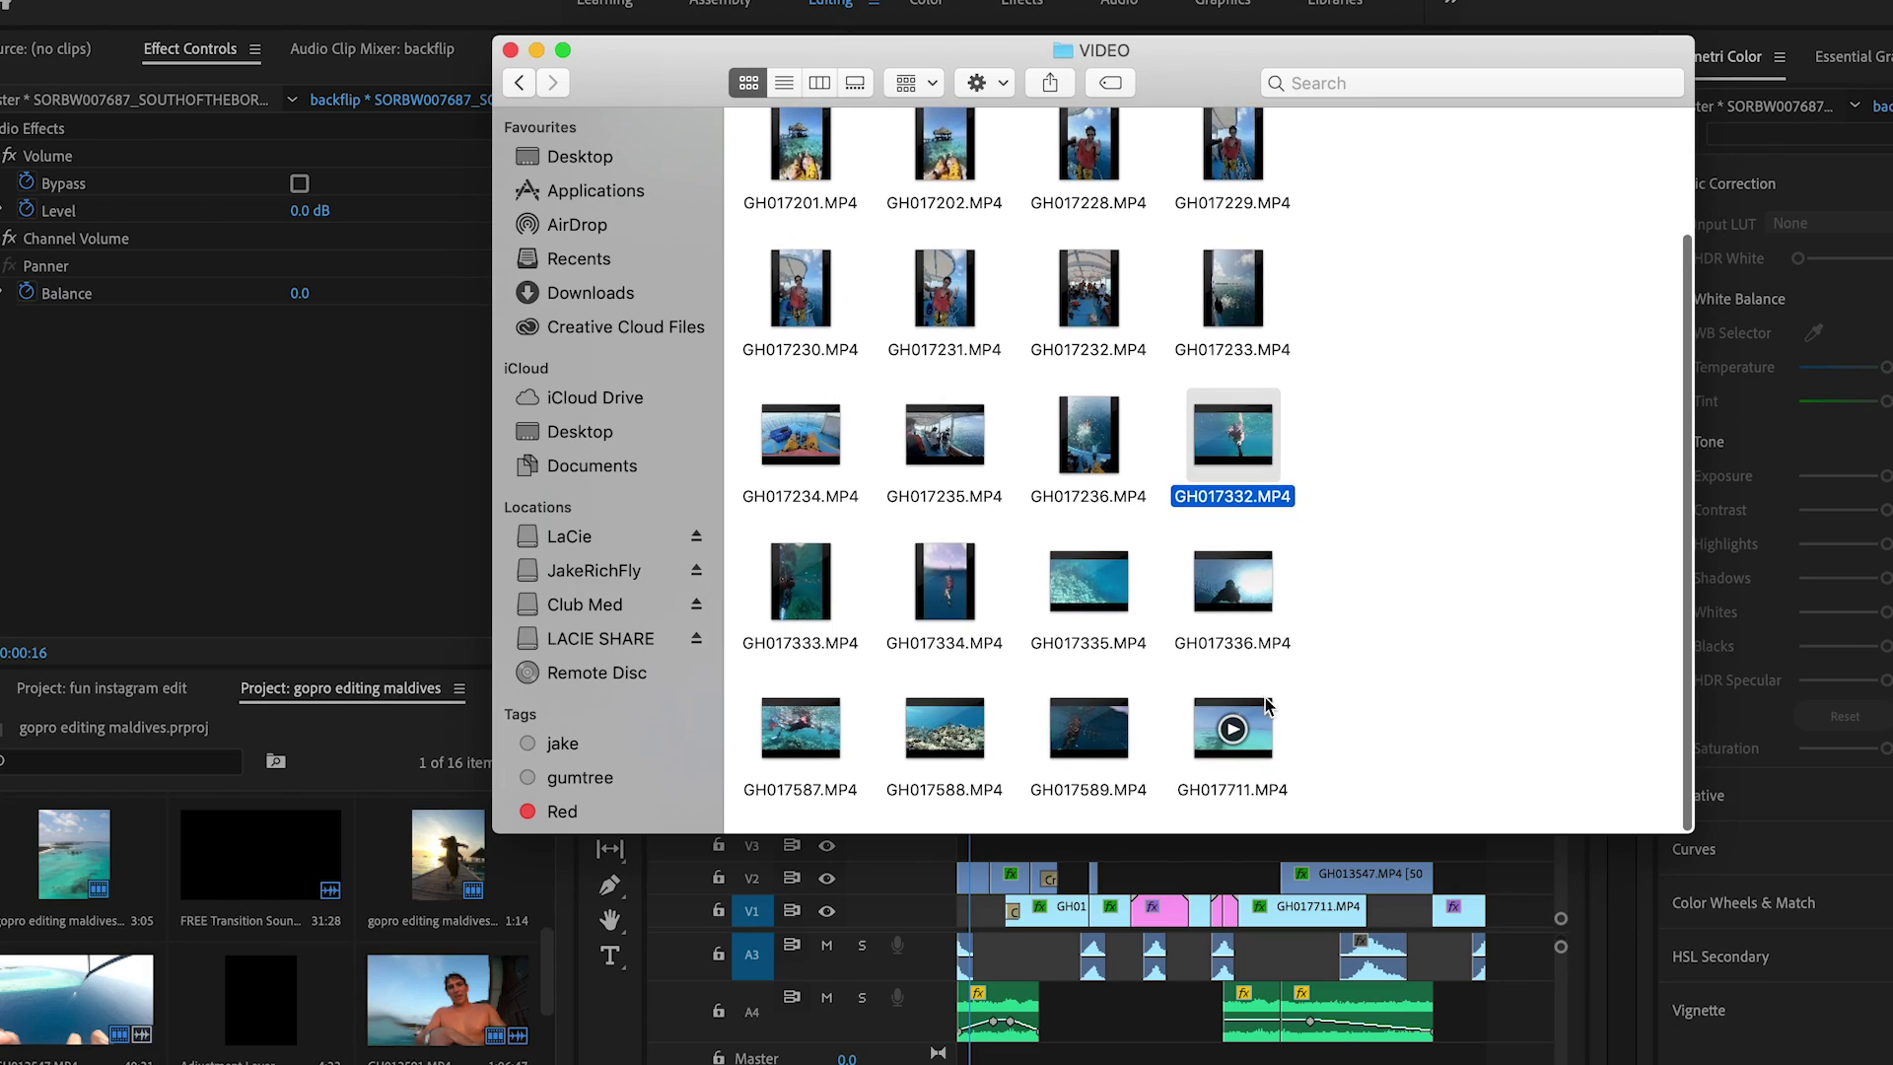
key("space")
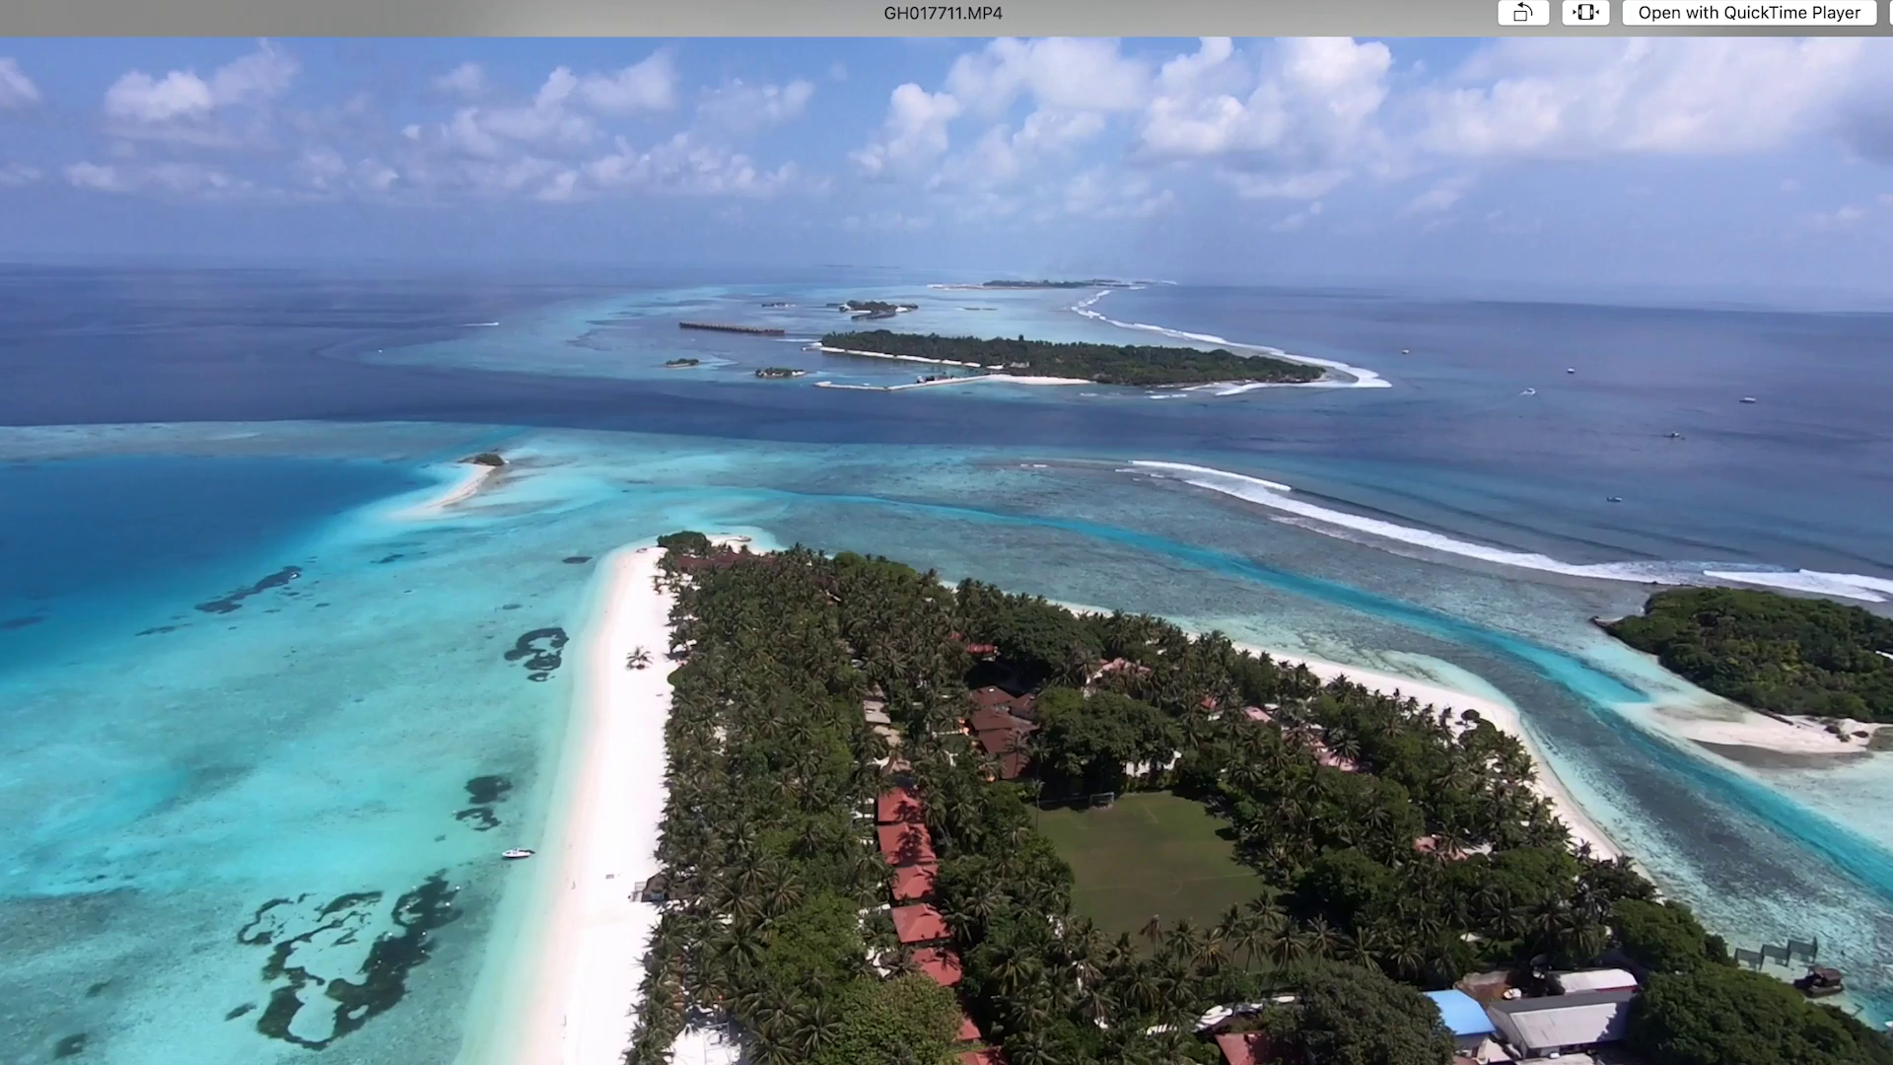
key("space")
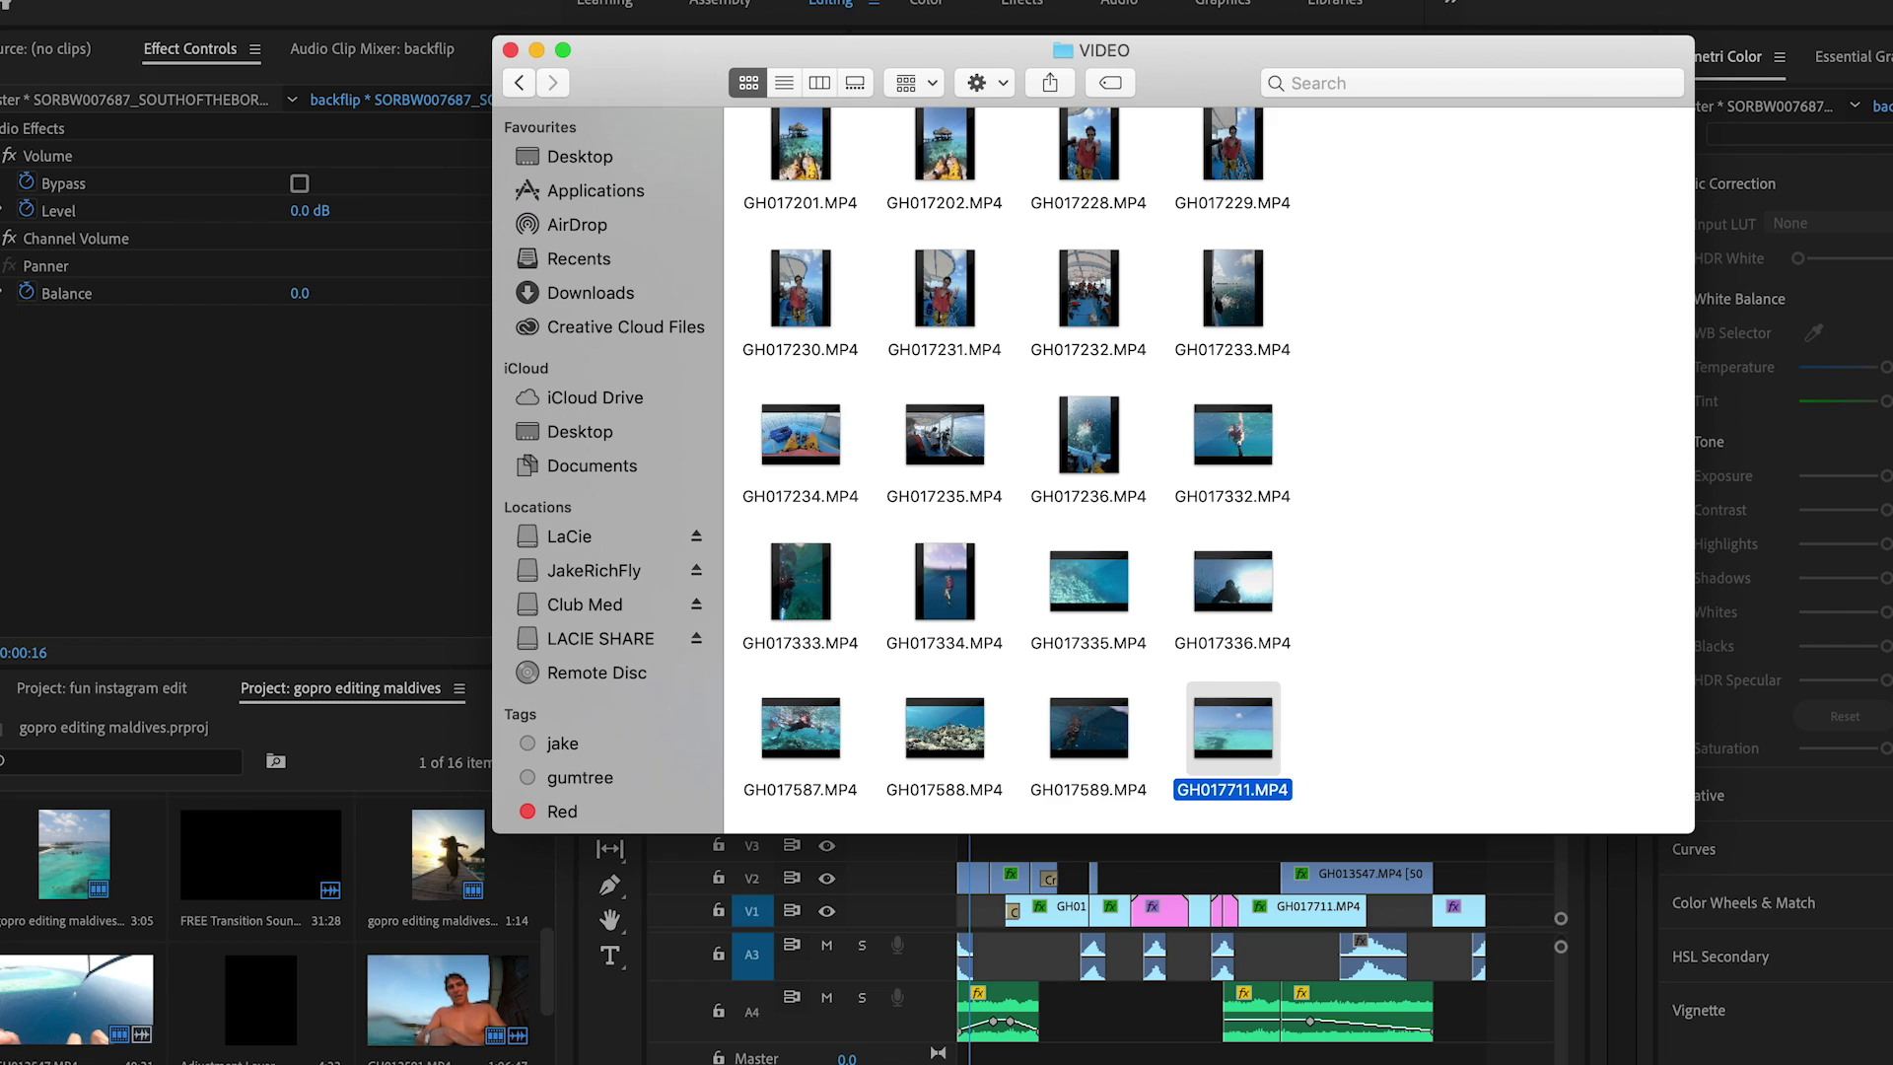
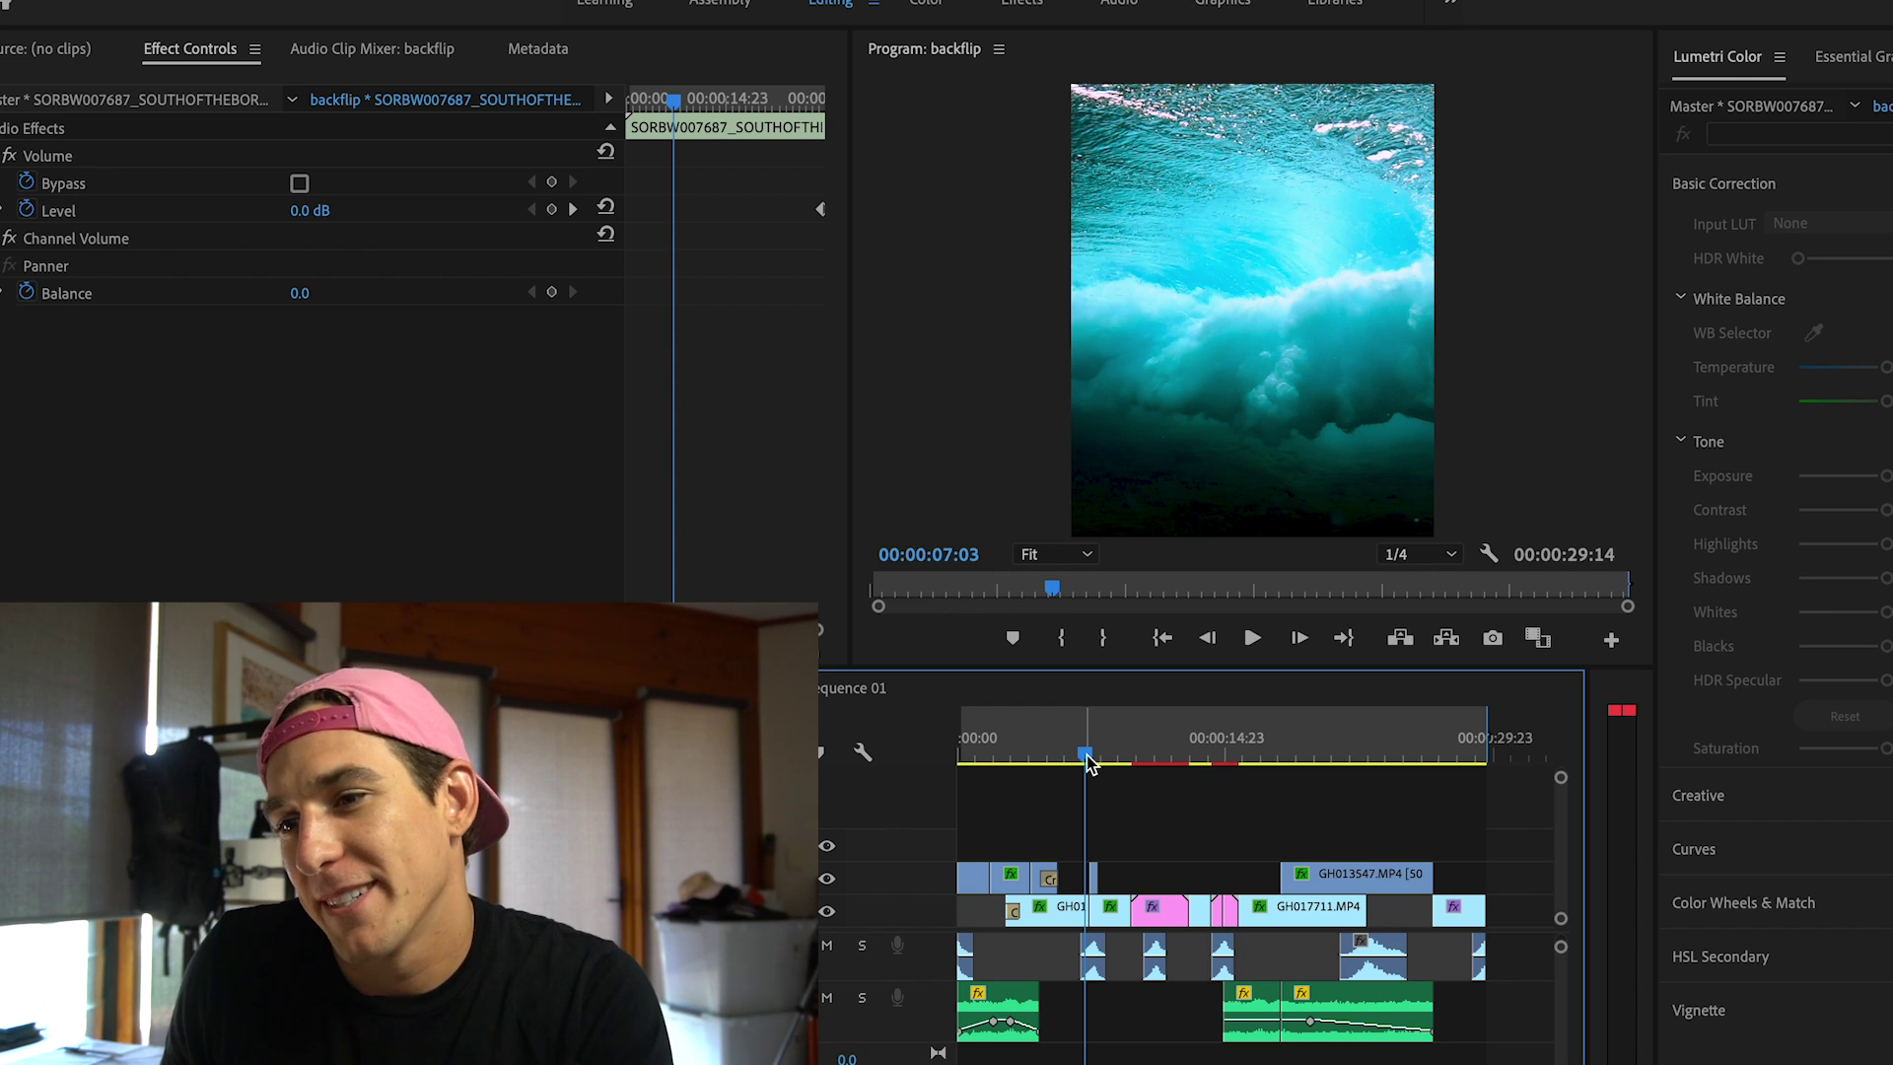
Scrub the backflip sequence back to 00:00:02:17 in Premiere Pro and save the project.
left_click_drag(1089, 764, 1031, 769)
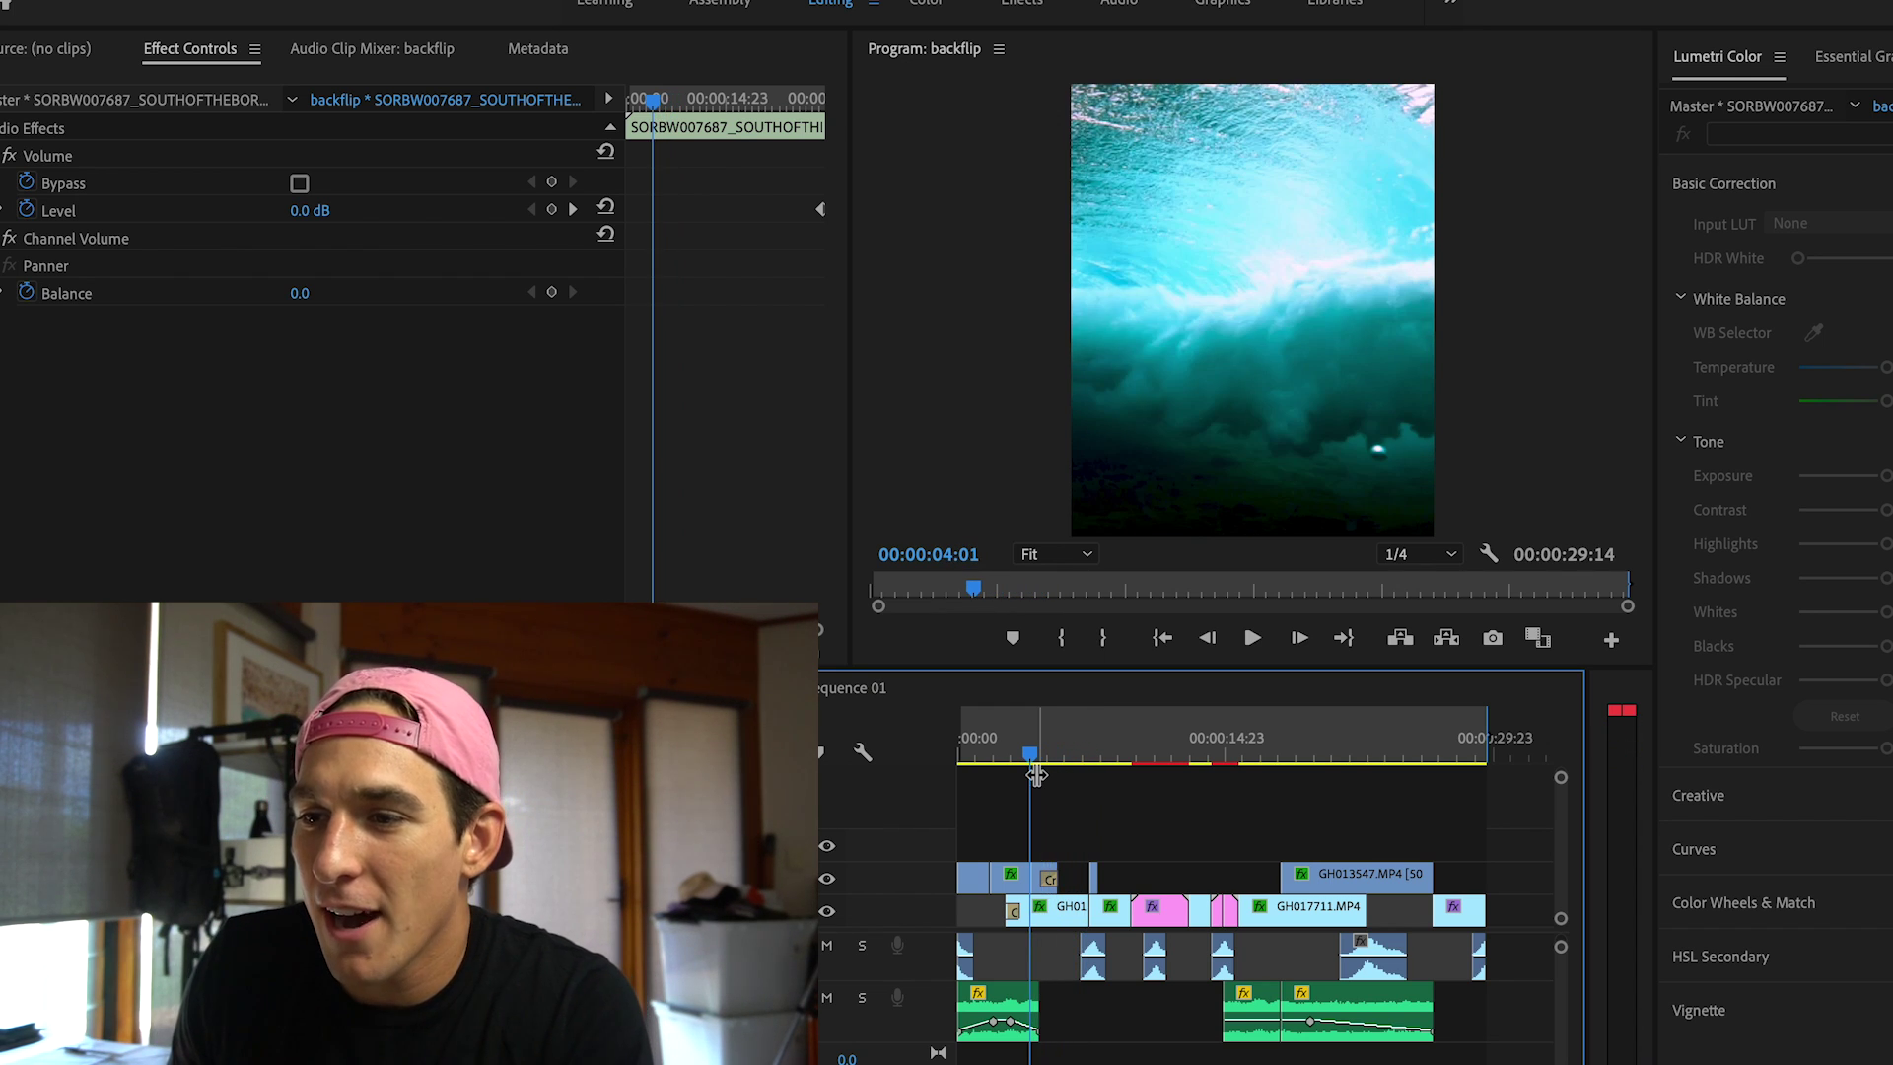
key("XF86AudioRaiseVolume")
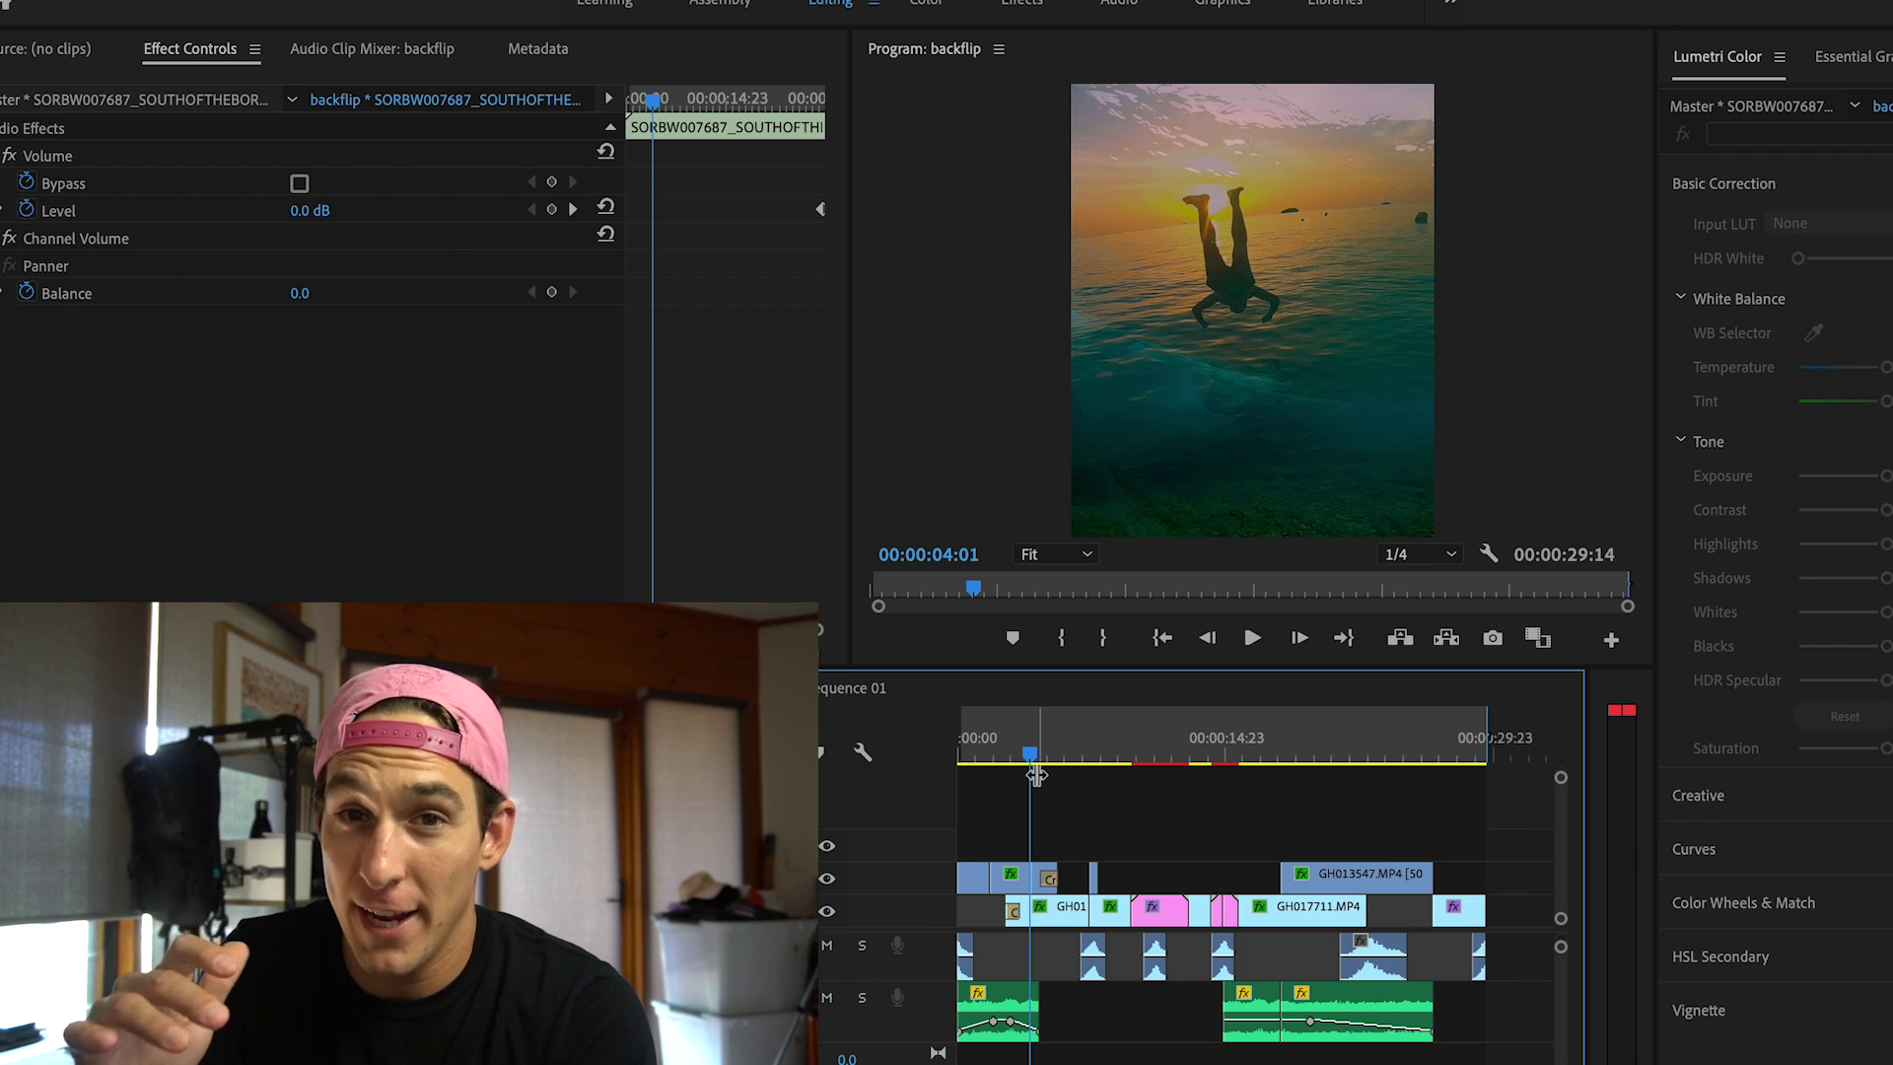
left_click_drag(1030, 753, 1015, 761)
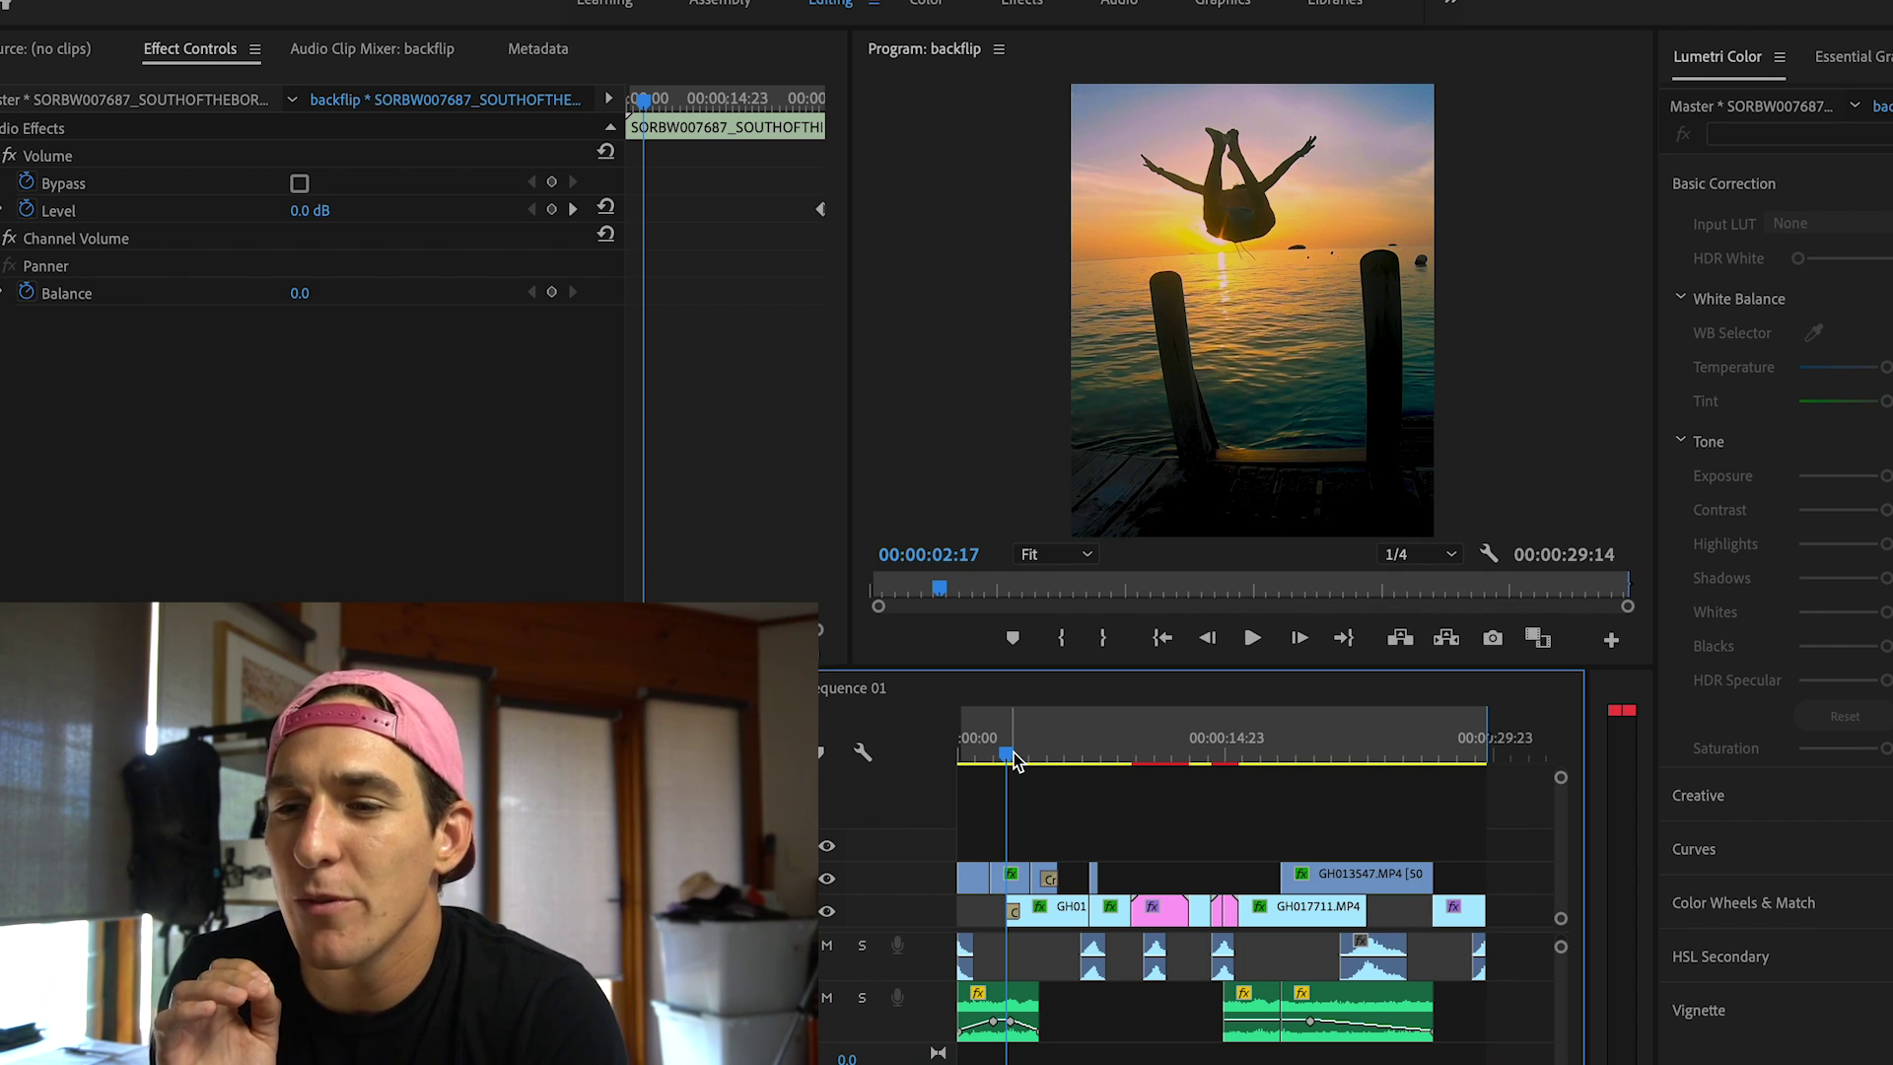
key("ctrl+s")
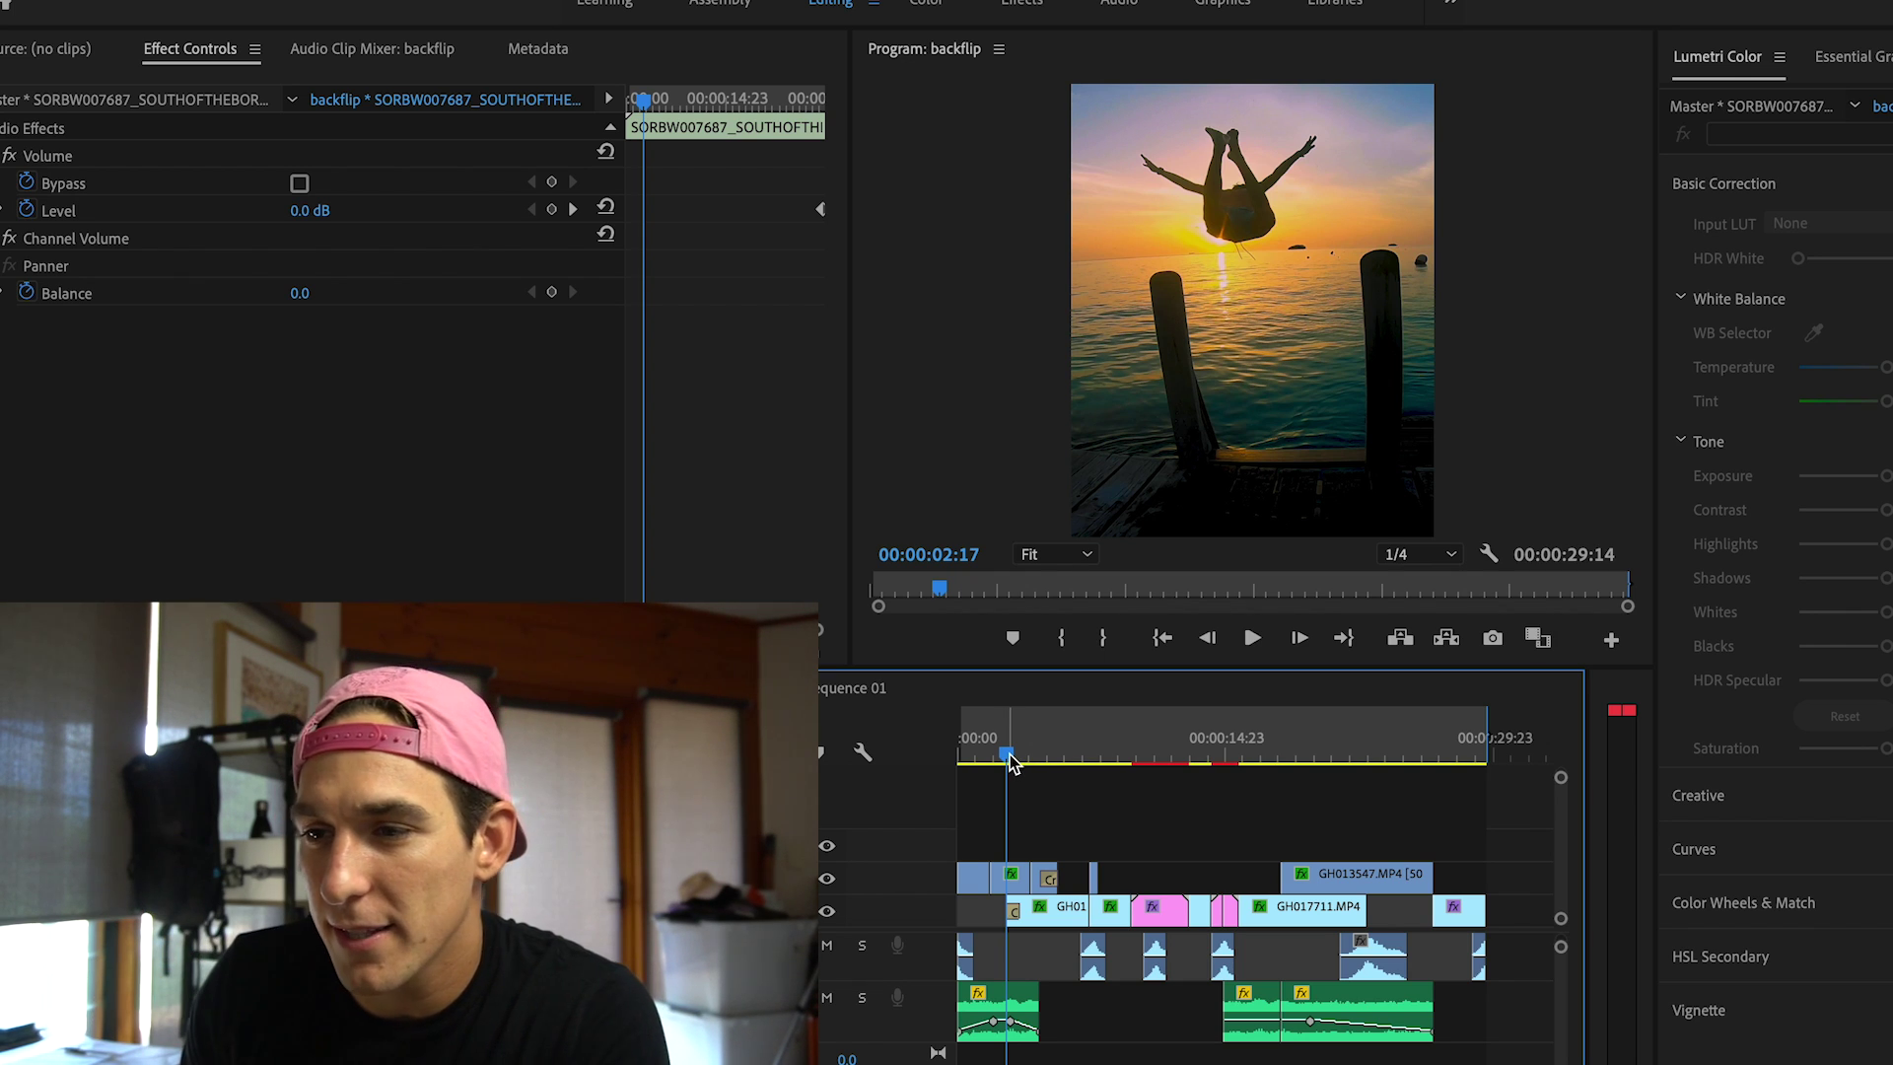
Examine the opacity keyframes of GH012541.MP4 around 00:00:03:09 and scrub its dissolve into the underwater clip.
left_click_drag(1011, 759, 1025, 767)
key("=")
key("=")
key("=")
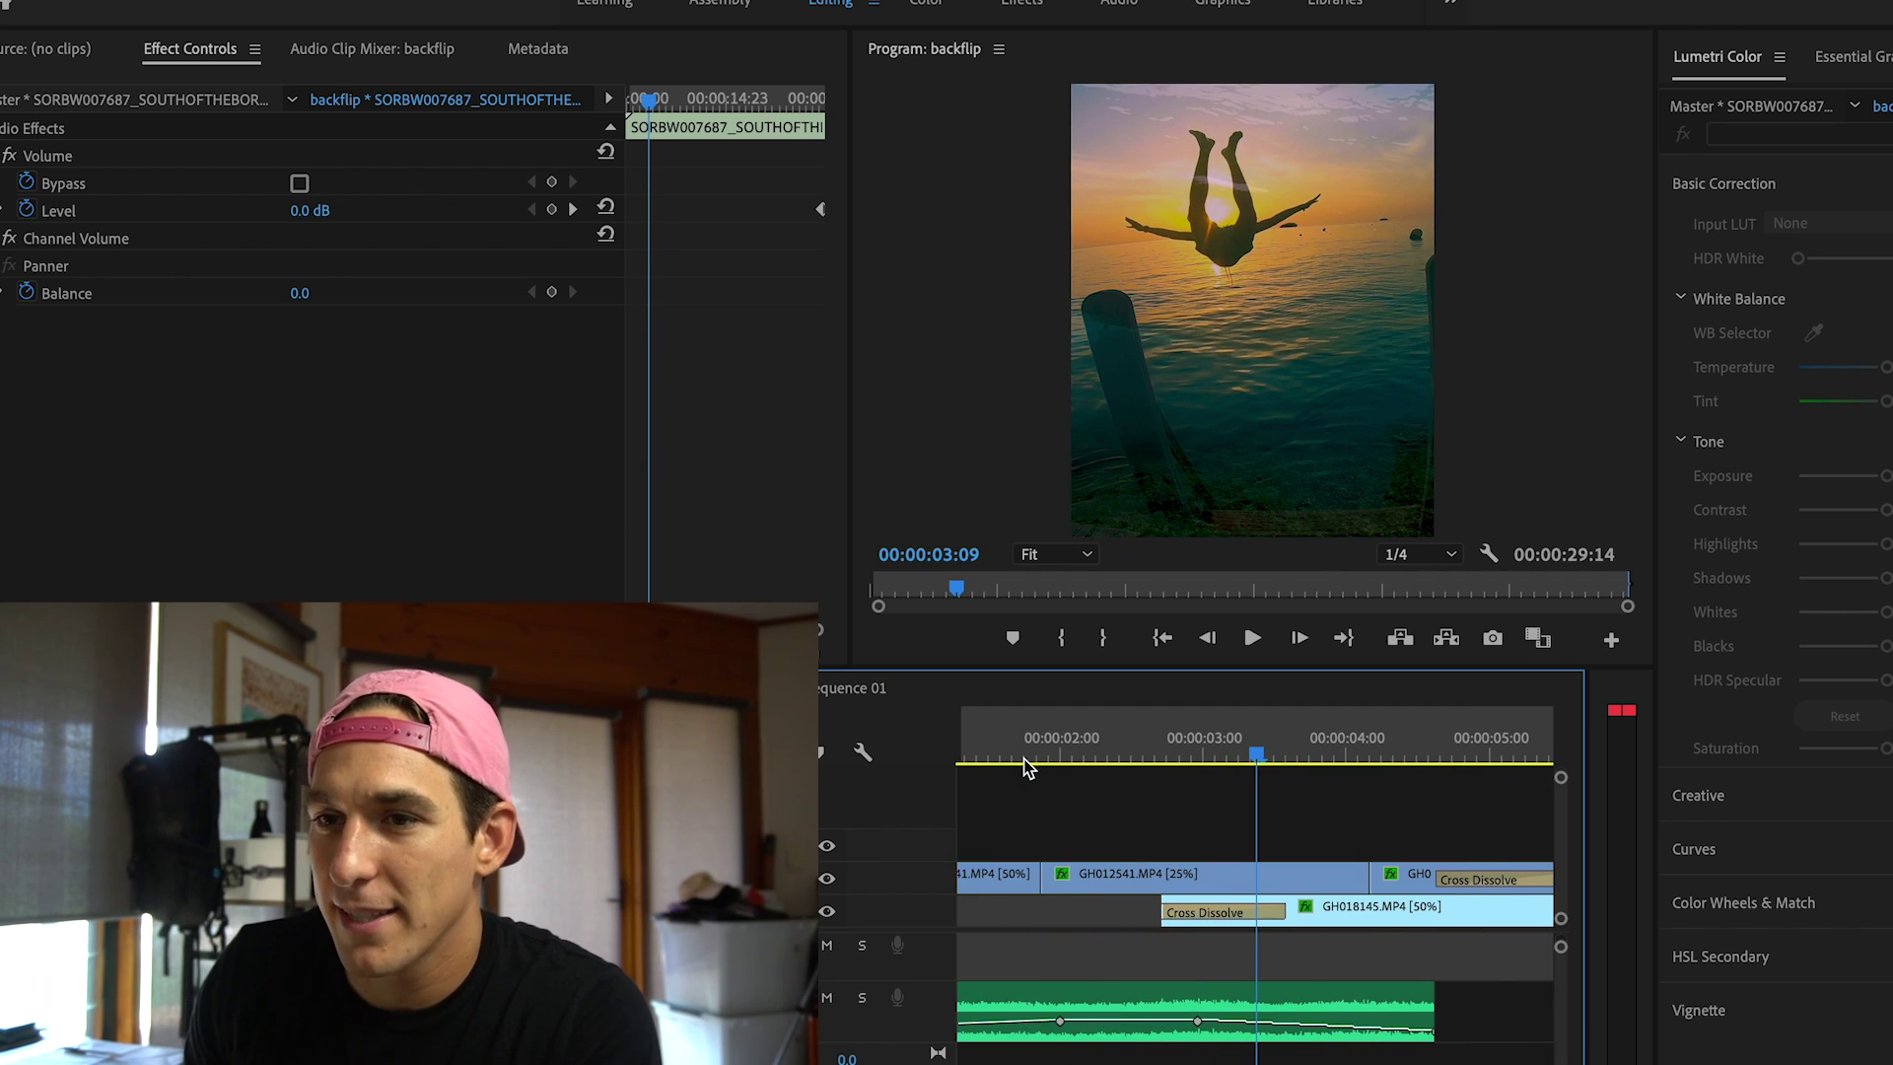
left_click(1263, 887)
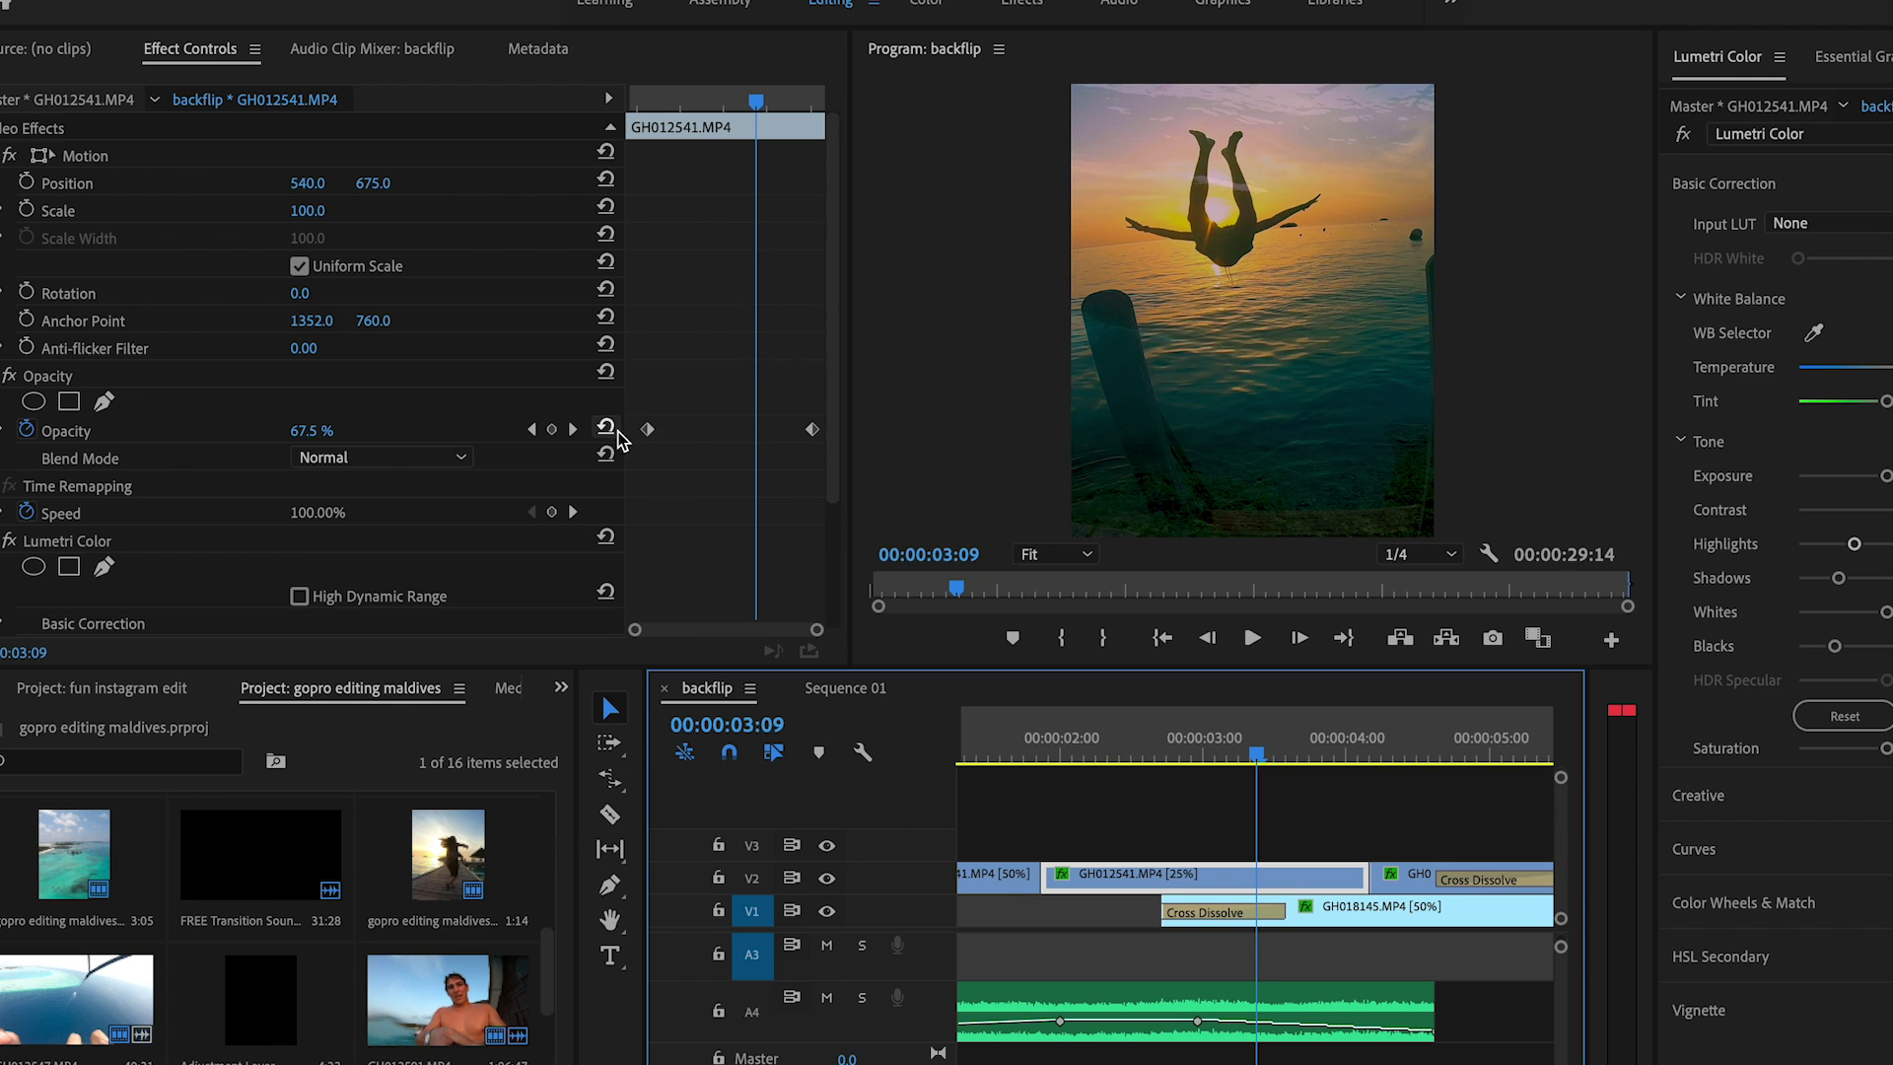
left_click_drag(1267, 759, 1333, 820)
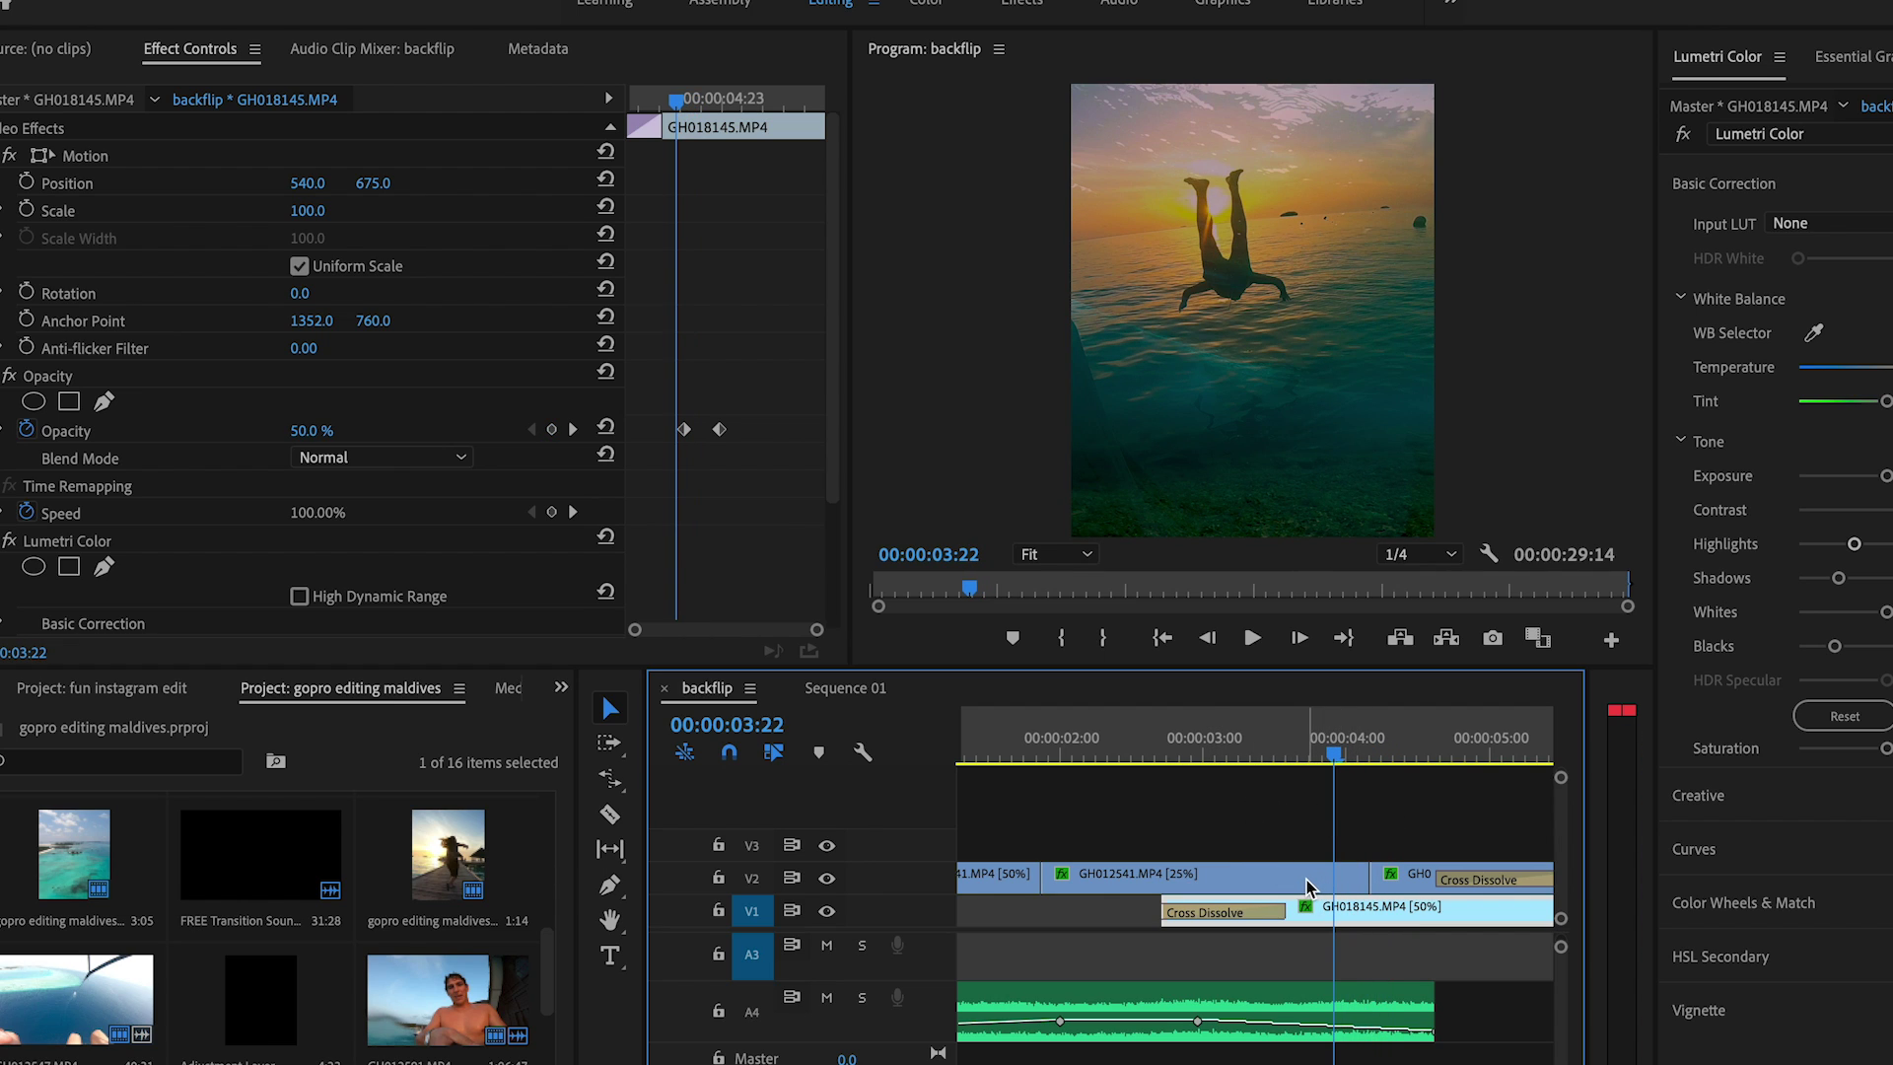
Compare the opacity animation of the overlapping GH012541.MP4 and GH018145.MP4 clips while scrubbing through the dive into the water.
left_click(1305, 879)
left_click(1299, 761)
left_click_drag(1300, 764, 1329, 767)
left_click(1360, 917)
left_click_drag(1329, 765, 1416, 774)
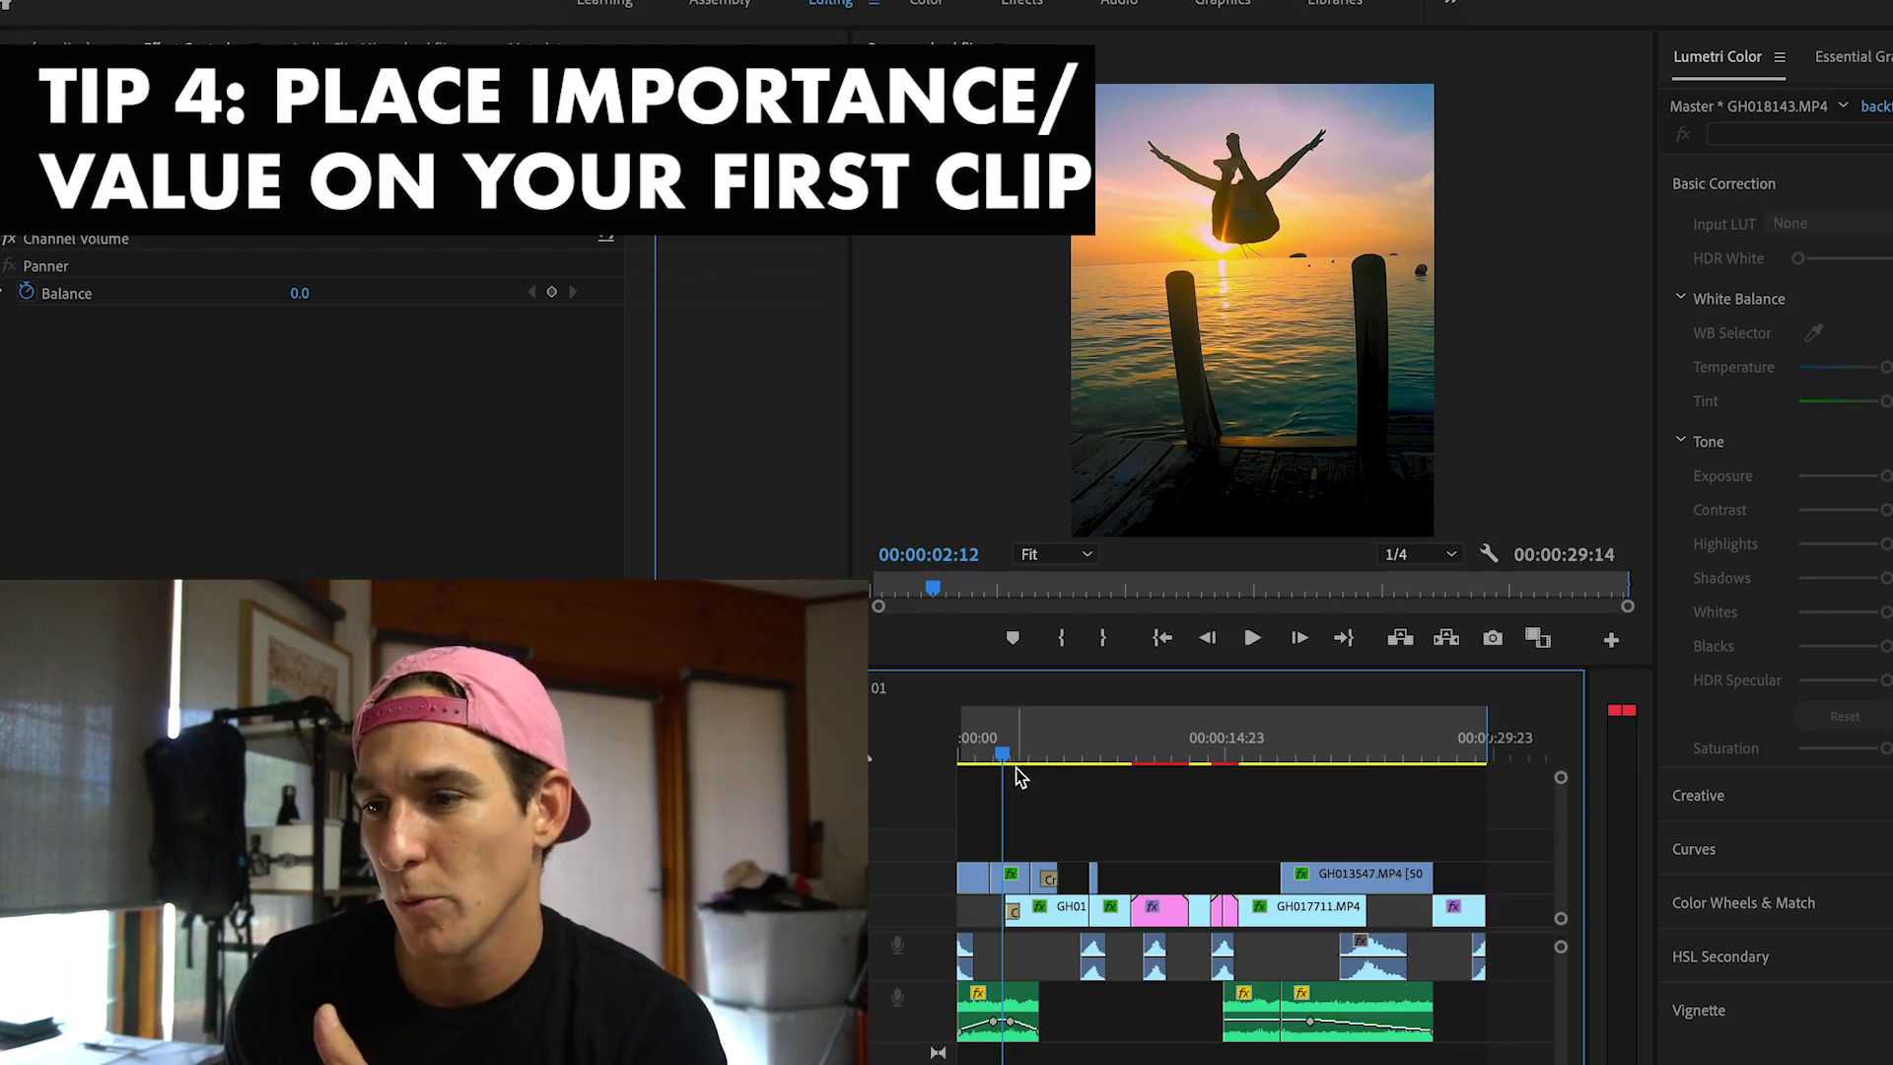
Scrub the backflip sequence from the opening clip through the underwater wave shot to 00:00:07:15.
left_click_drag(965, 761, 1008, 770)
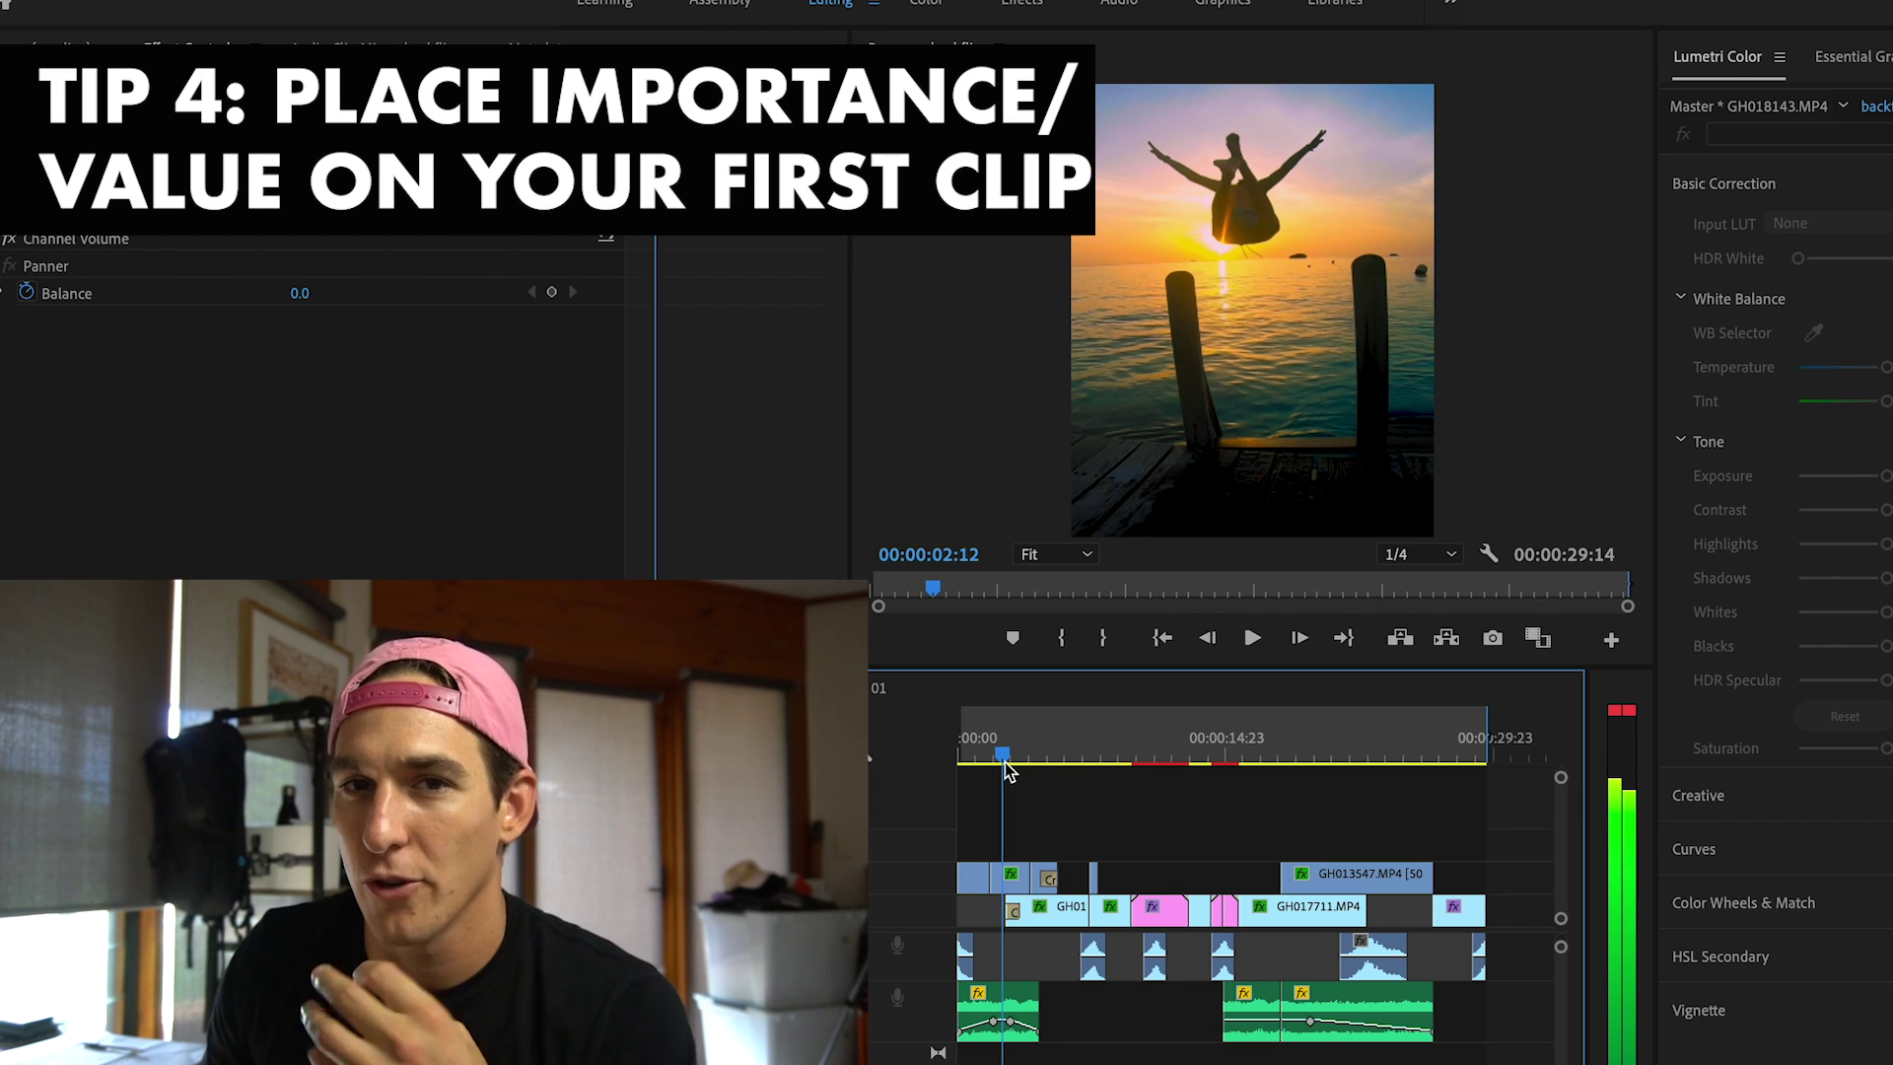
mouse_move(1006, 771)
left_mouse_down()
mouse_move(966, 775)
mouse_move(1020, 777)
left_mouse_up()
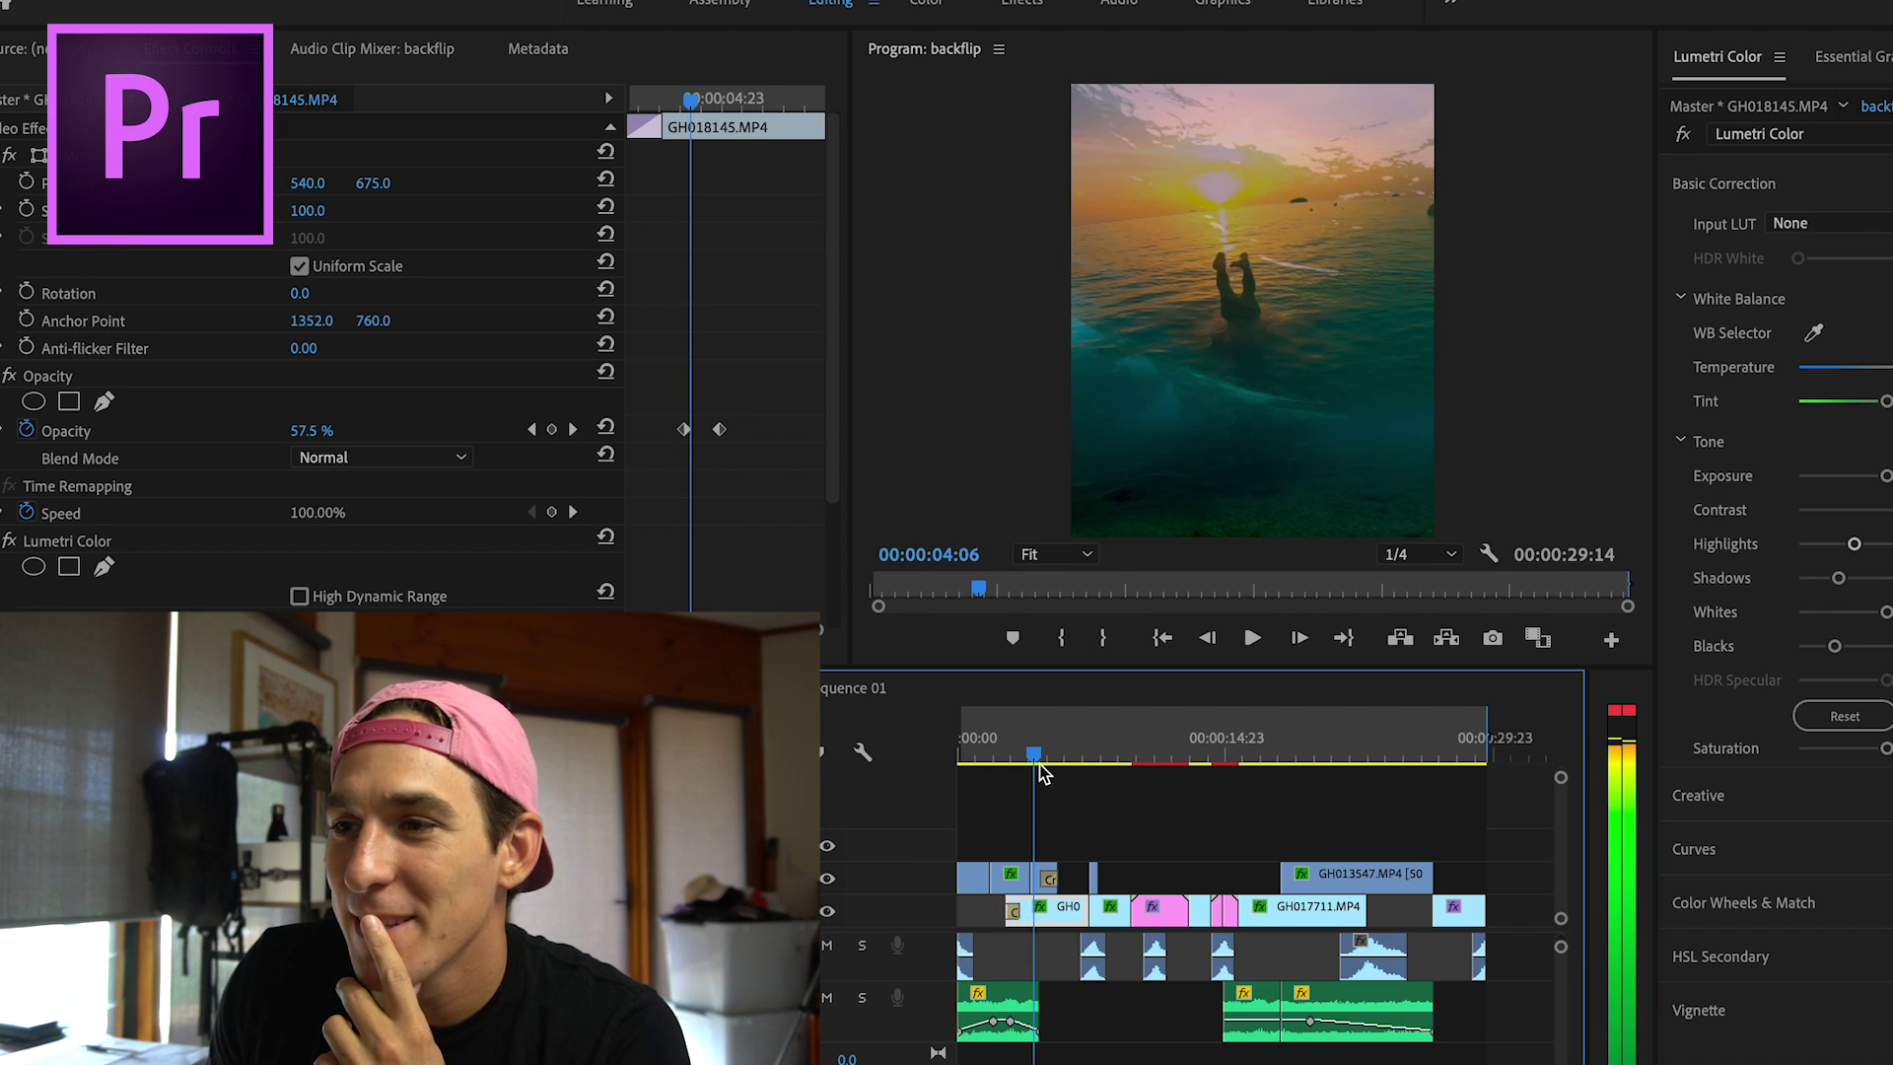
left_click_drag(1041, 767, 1047, 767)
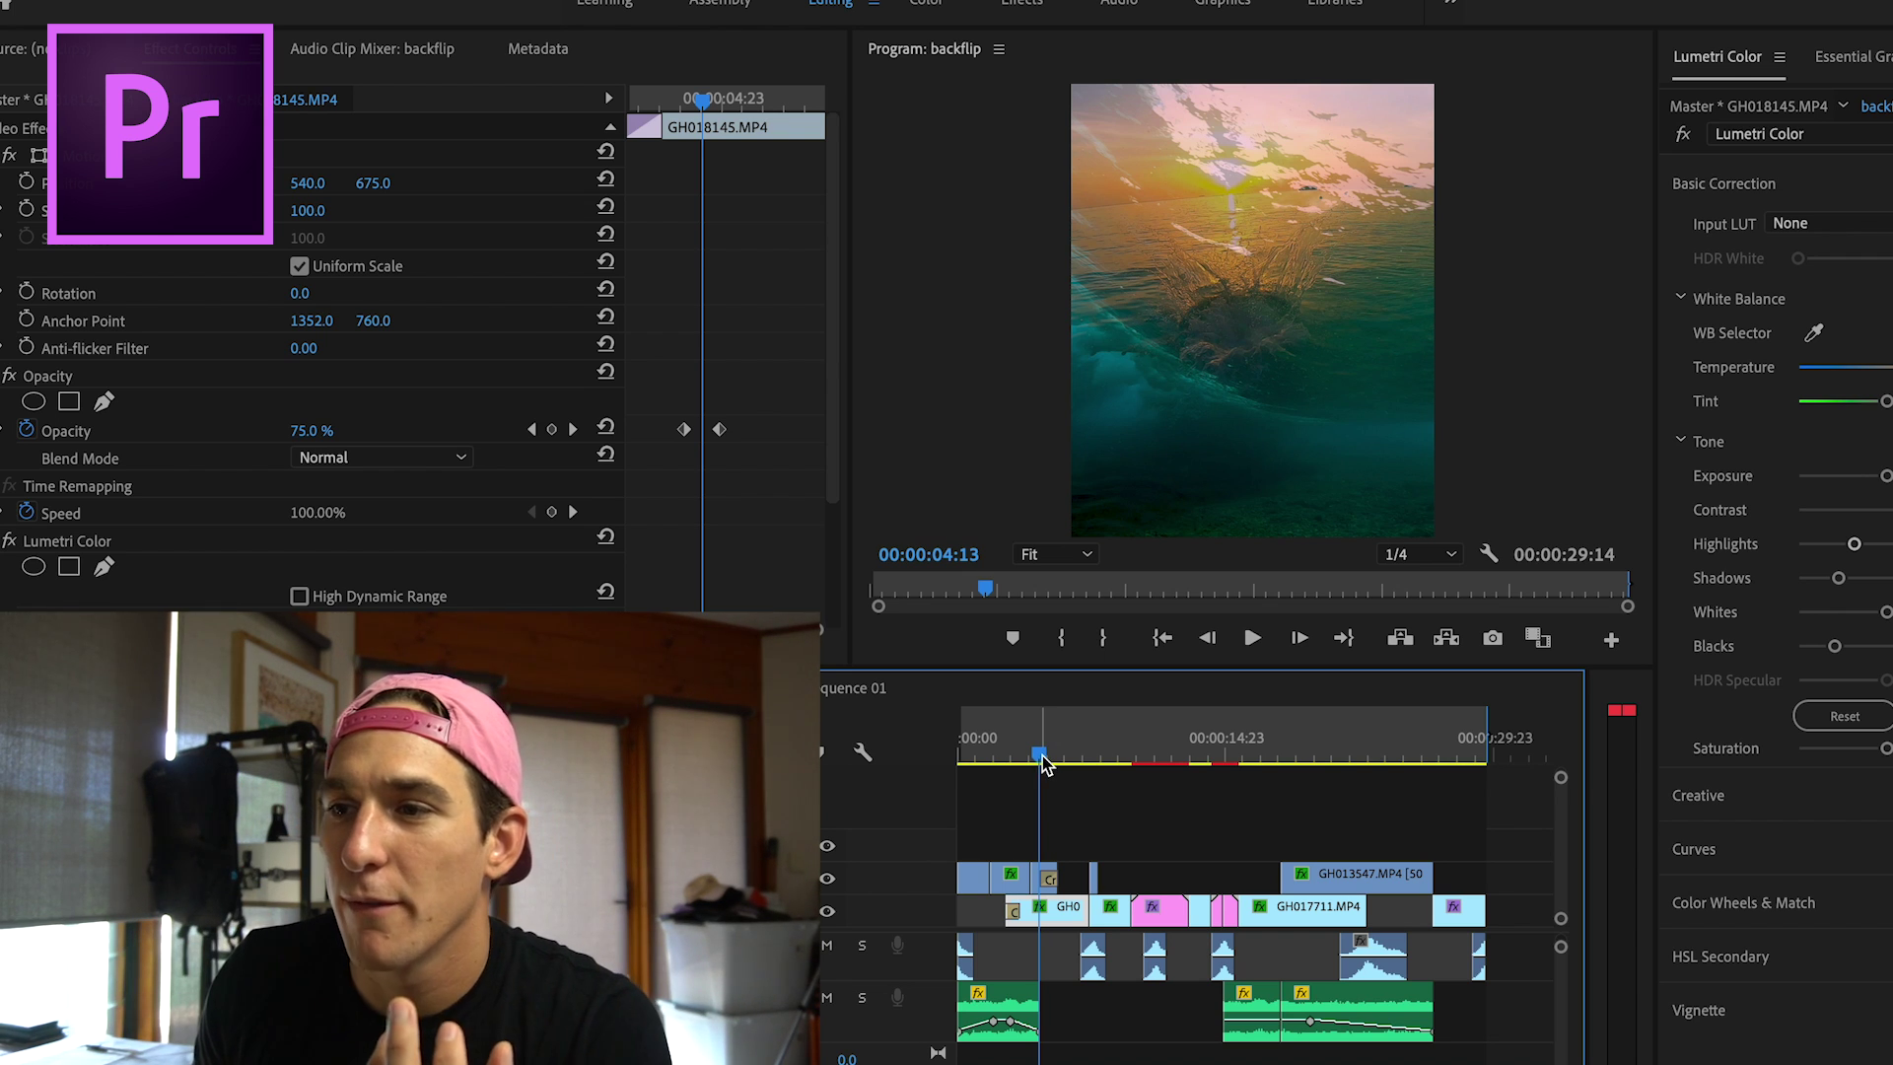
left_click_drag(1043, 755, 1084, 759)
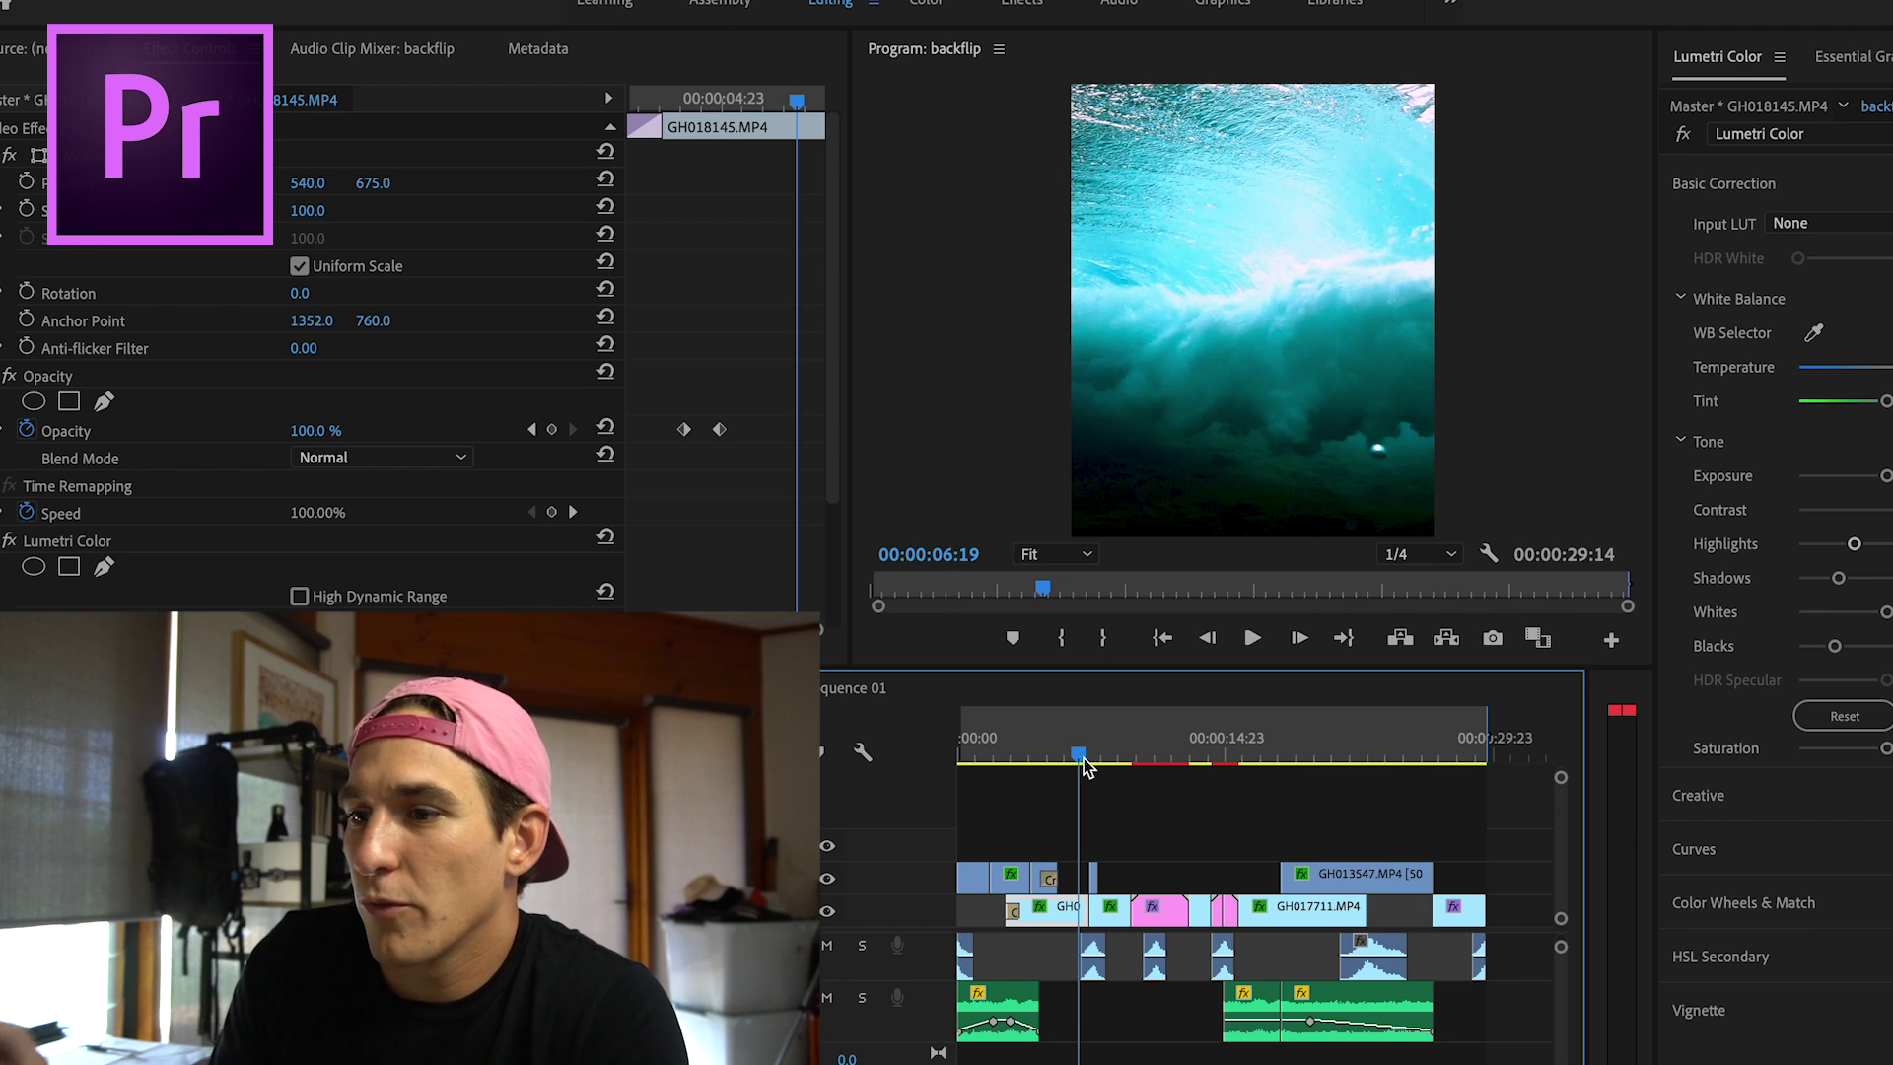
left_click_drag(1081, 753, 1093, 755)
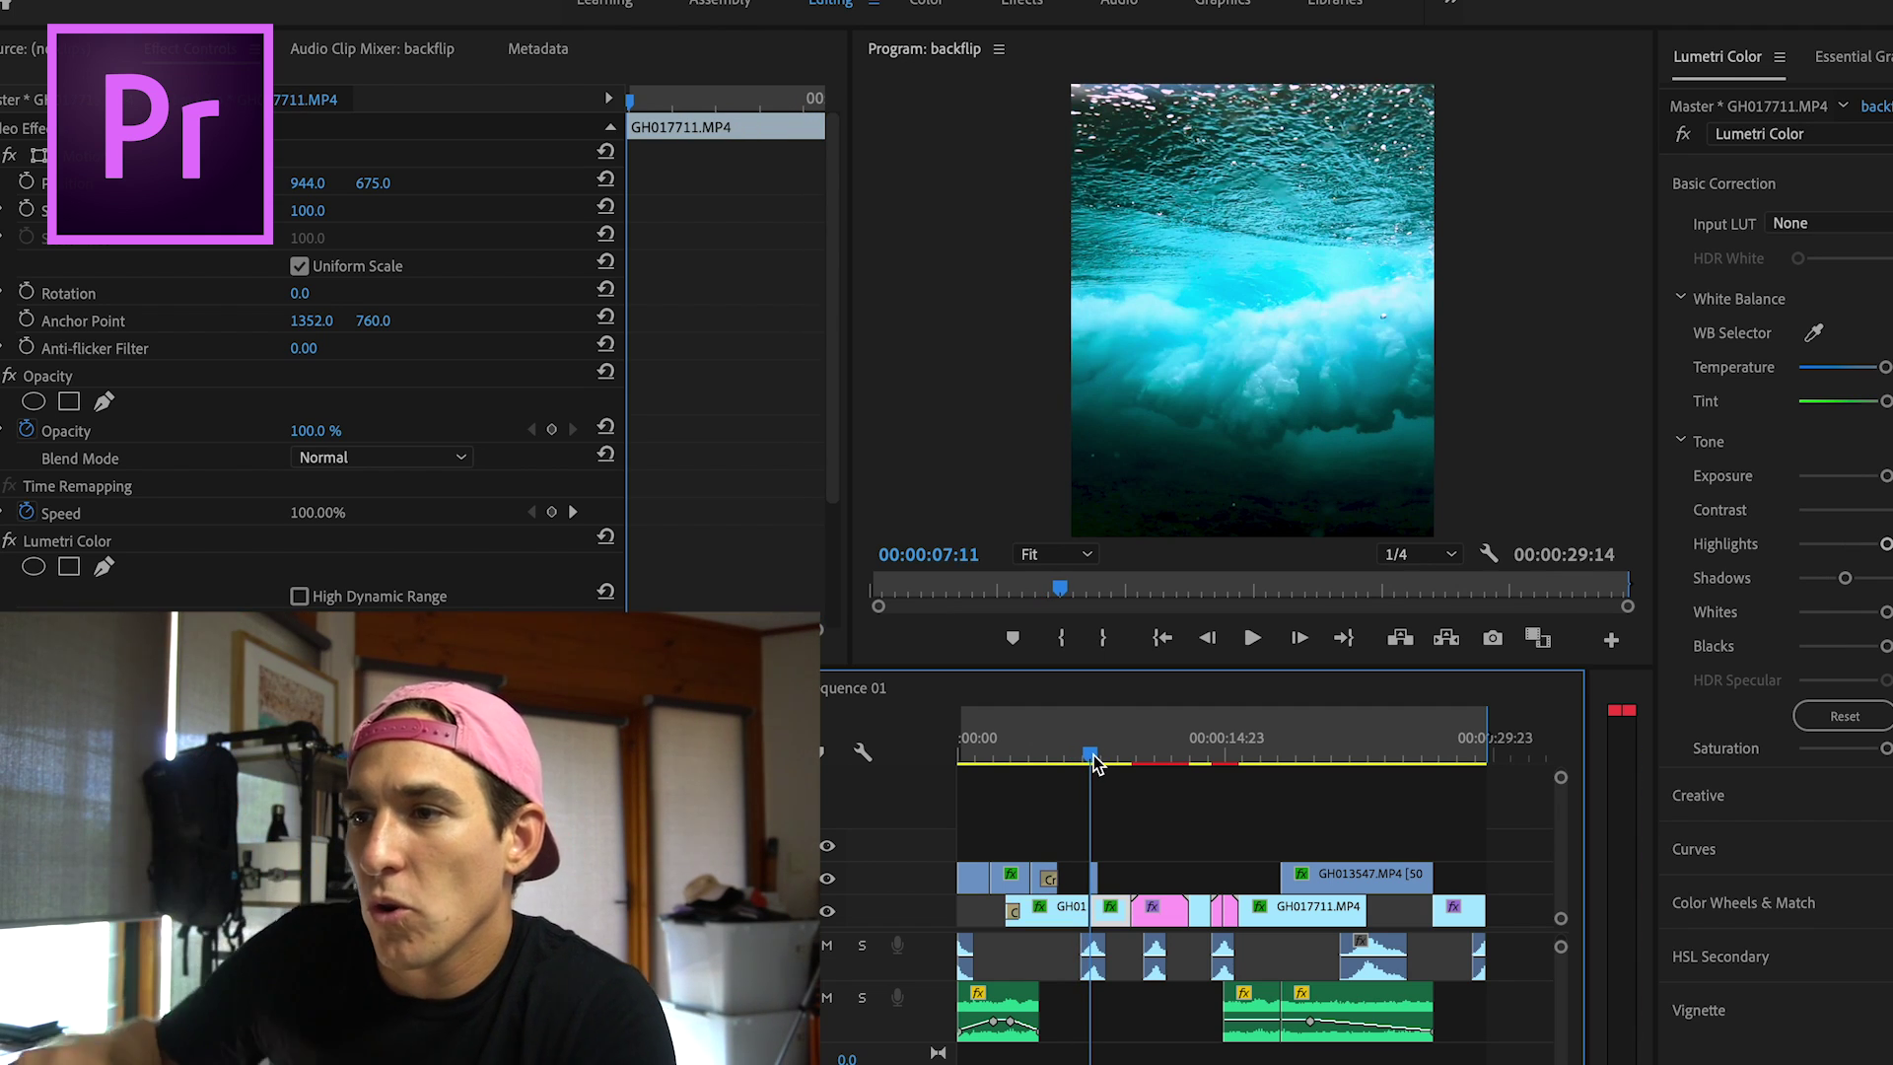
left_click_drag(1092, 755, 1097, 754)
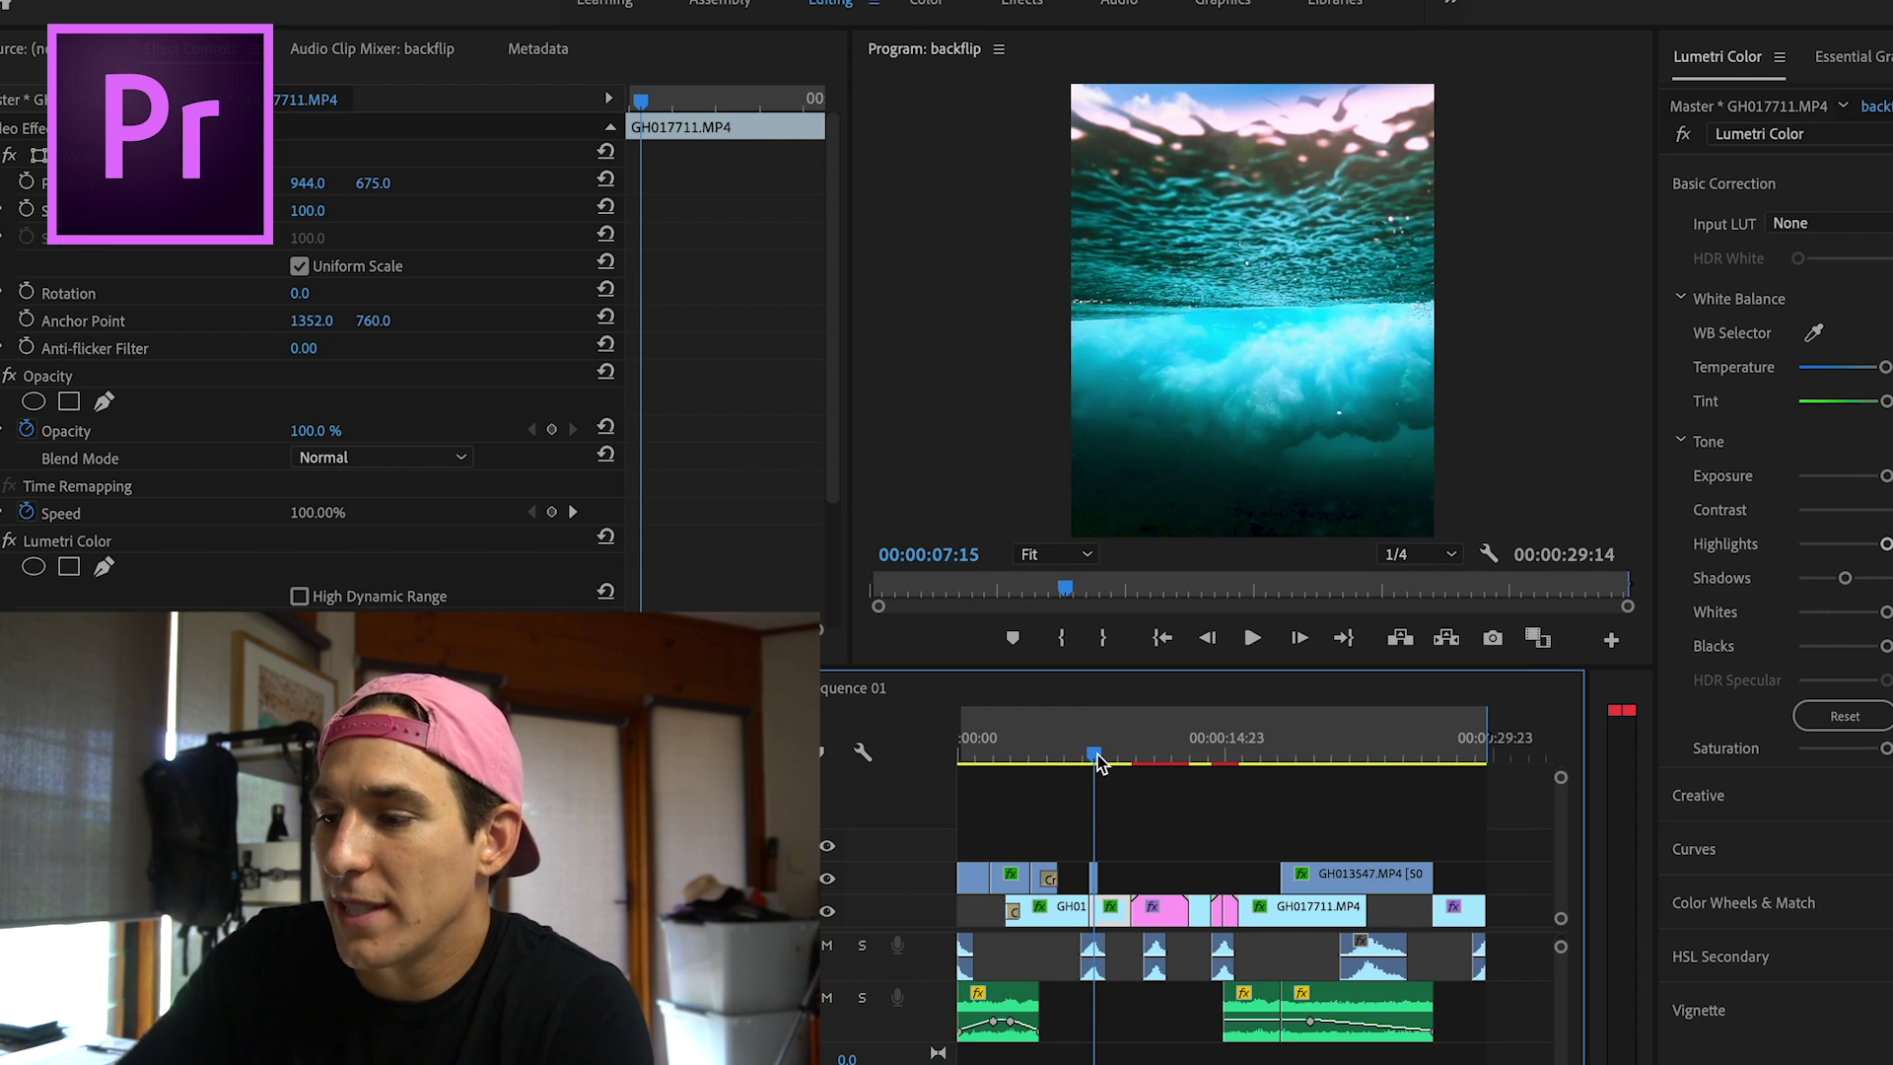
Inspect the masked GH018145.MP4 clip on V2 and scrub its transition back to 00:00:07:13.
key("equal")
key("equal")
key("equal")
key("equal")
left_click(1279, 755)
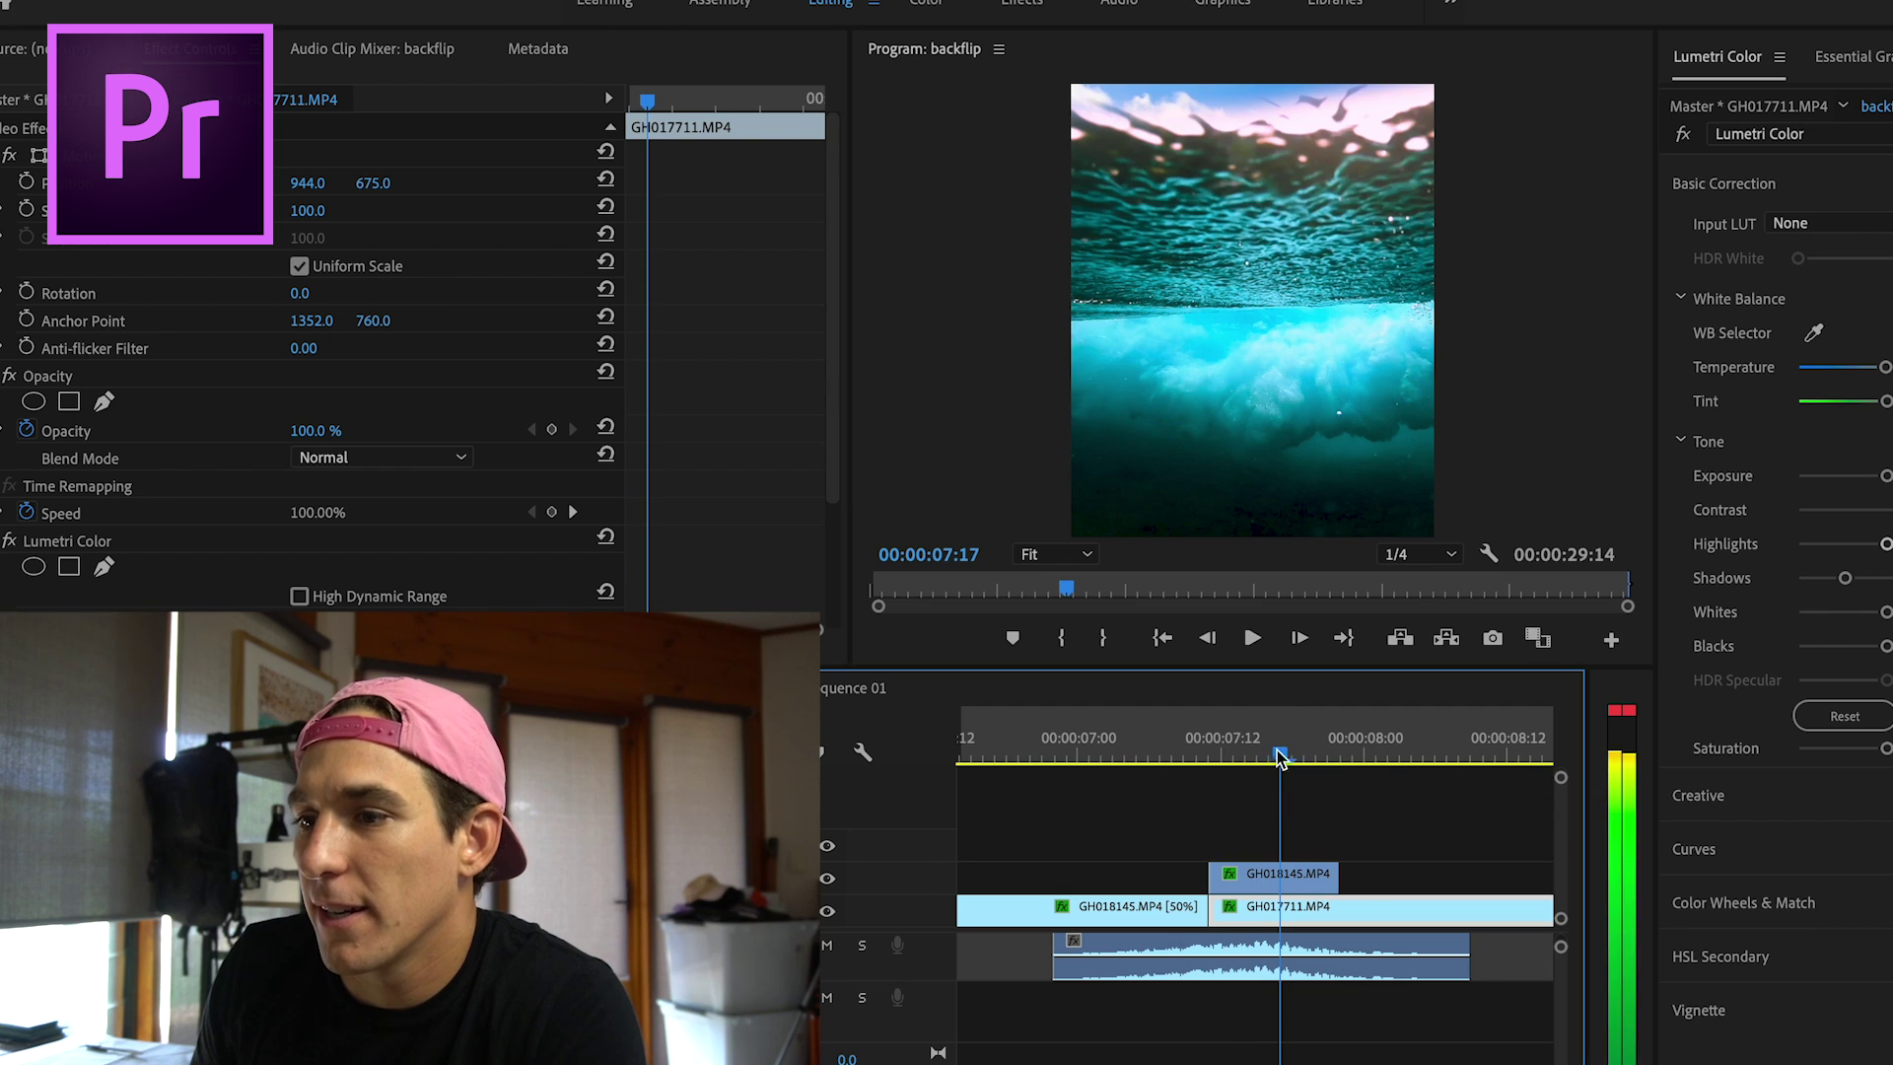
left_click(1290, 892)
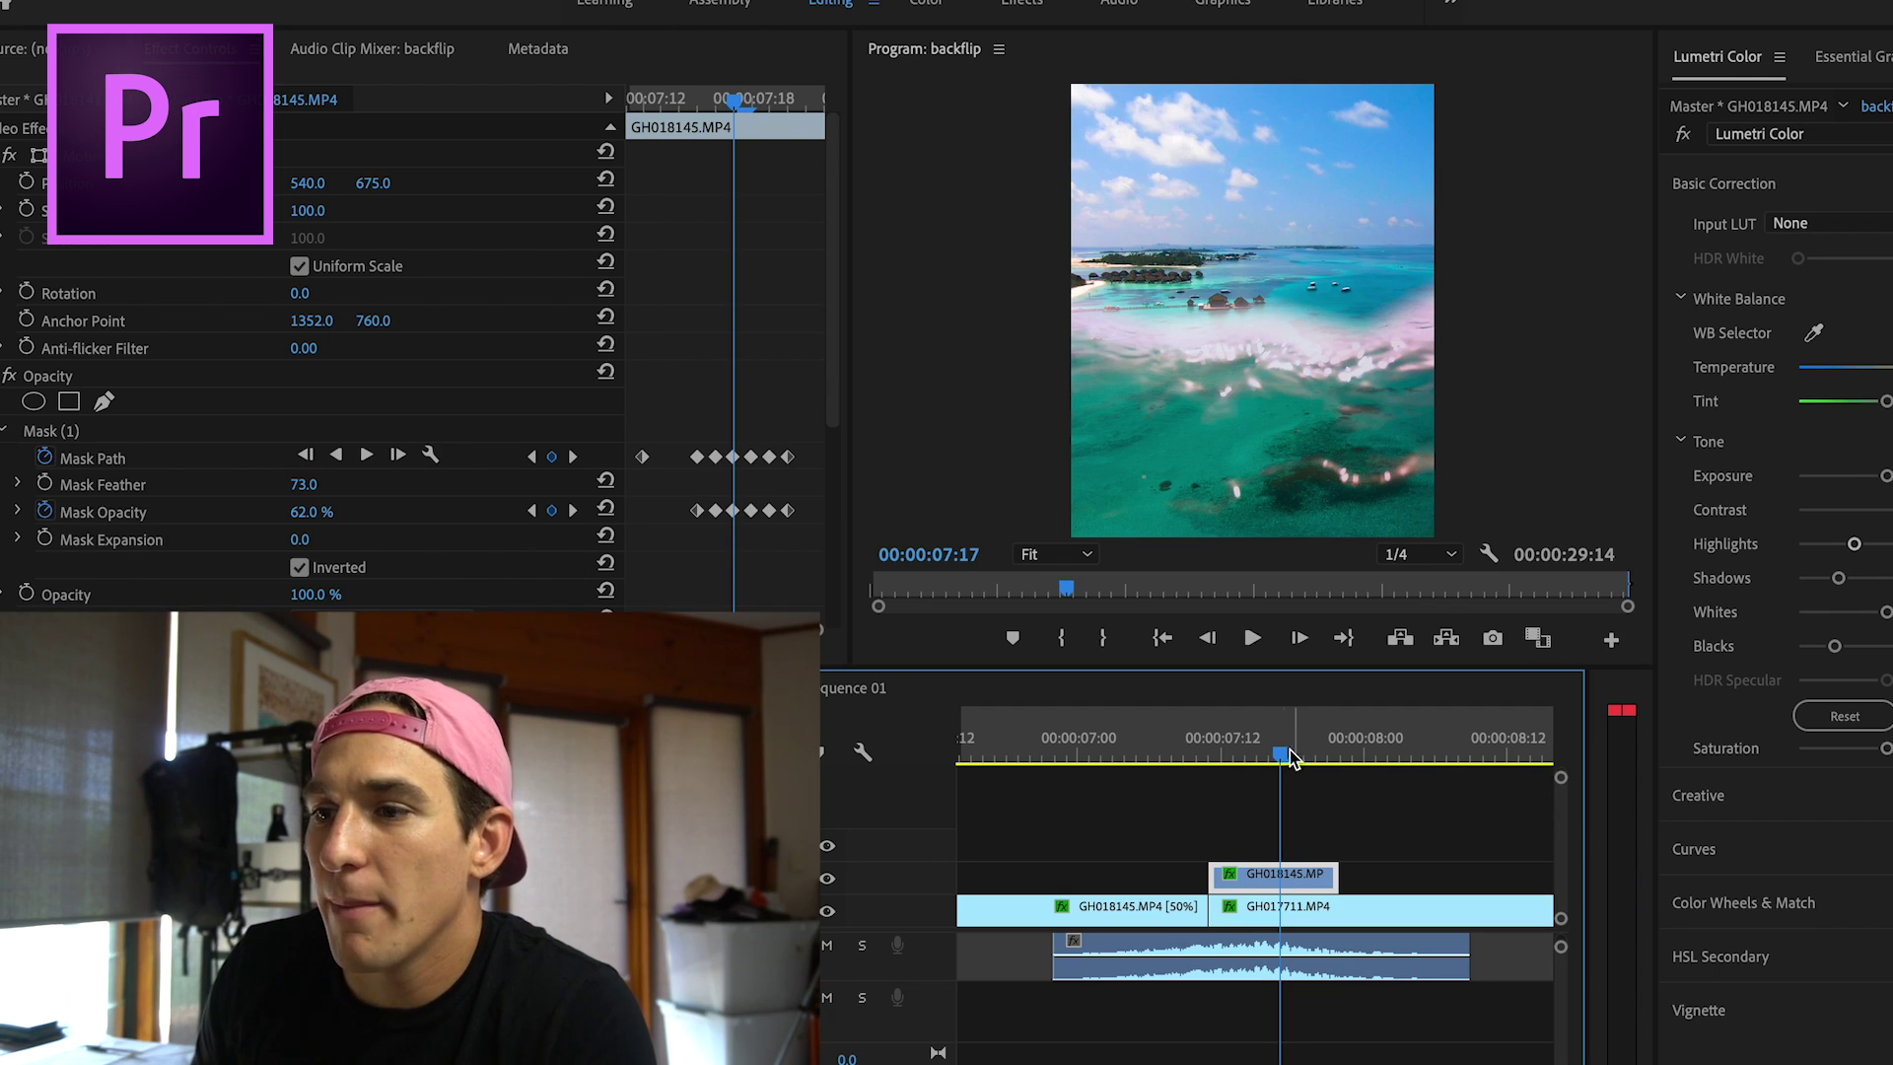
left_click(1258, 755)
left_click_drag(1262, 759, 1236, 759)
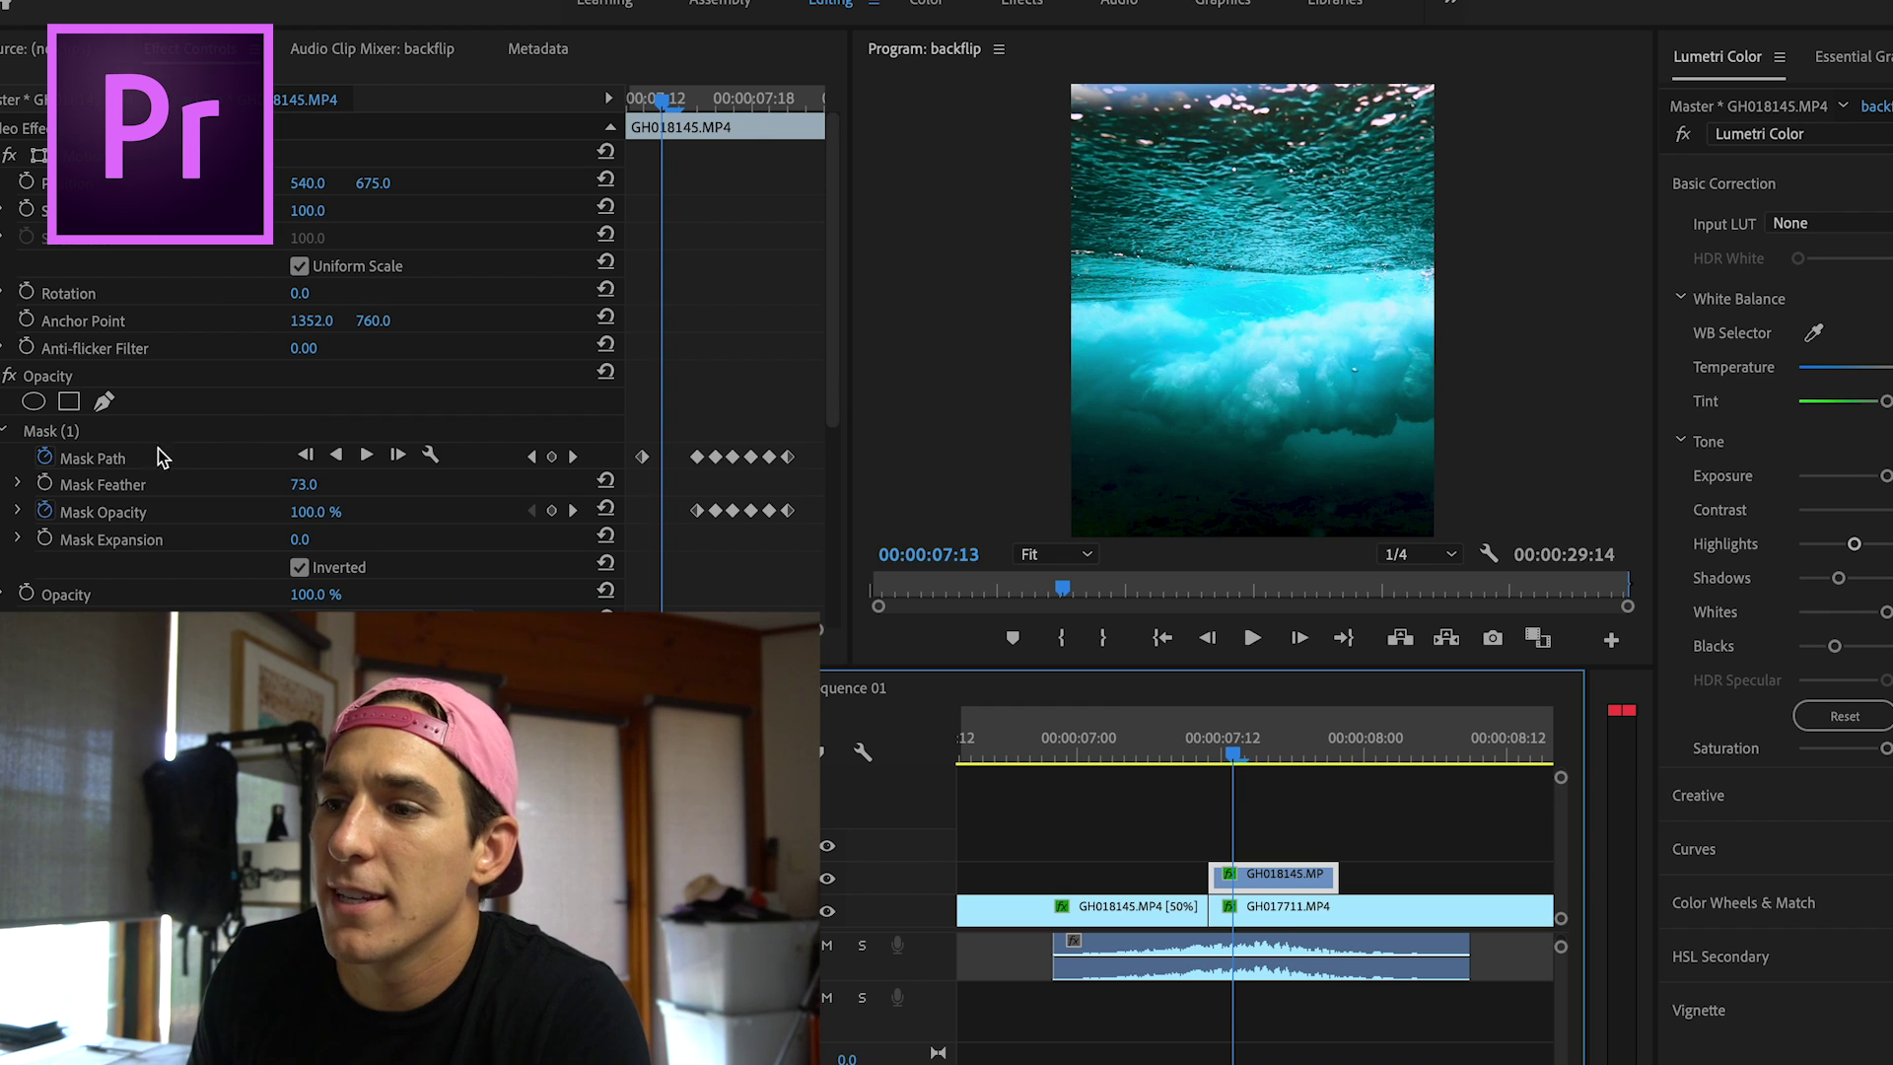
Display the Mask Path of GH018145.MP4 and scrub through the wave transition to review how the mask moves.
left_click(128, 460)
left_click_drag(1226, 755, 1274, 784)
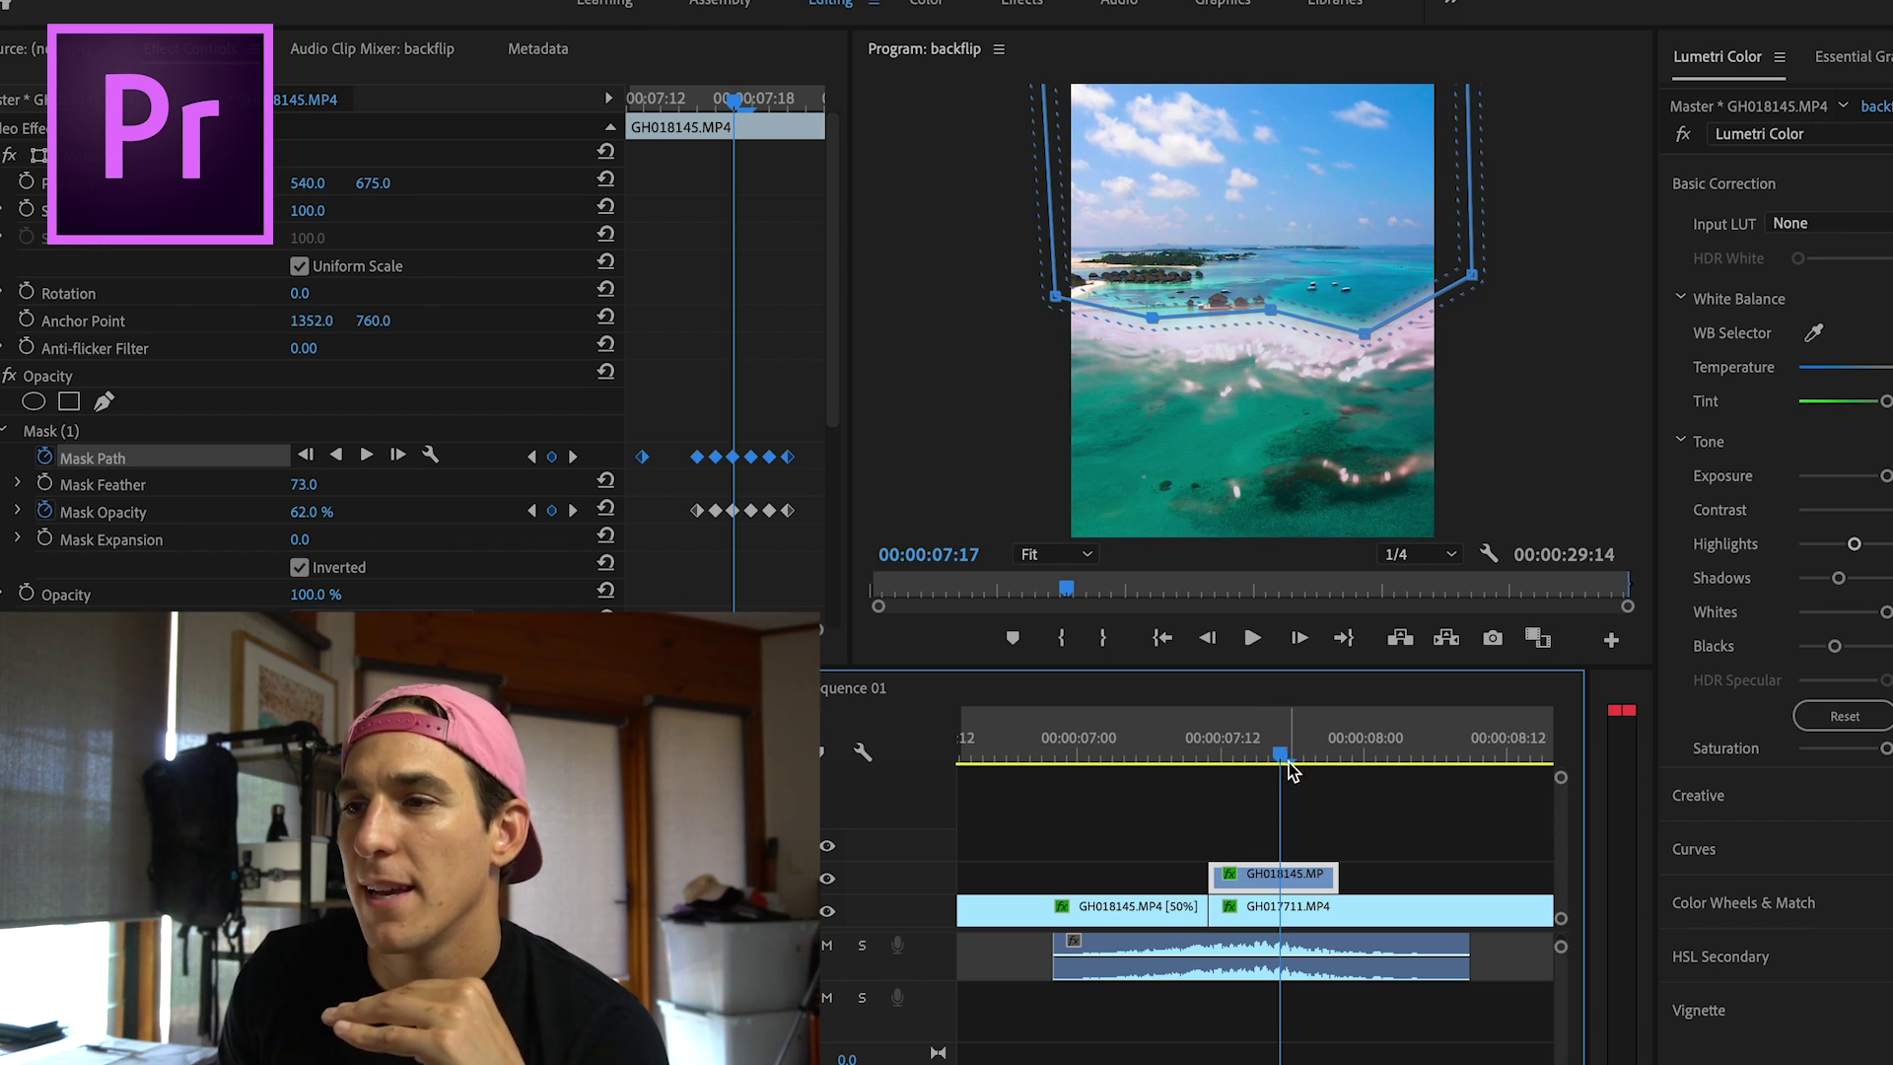
left_click_drag(1287, 759, 1250, 769)
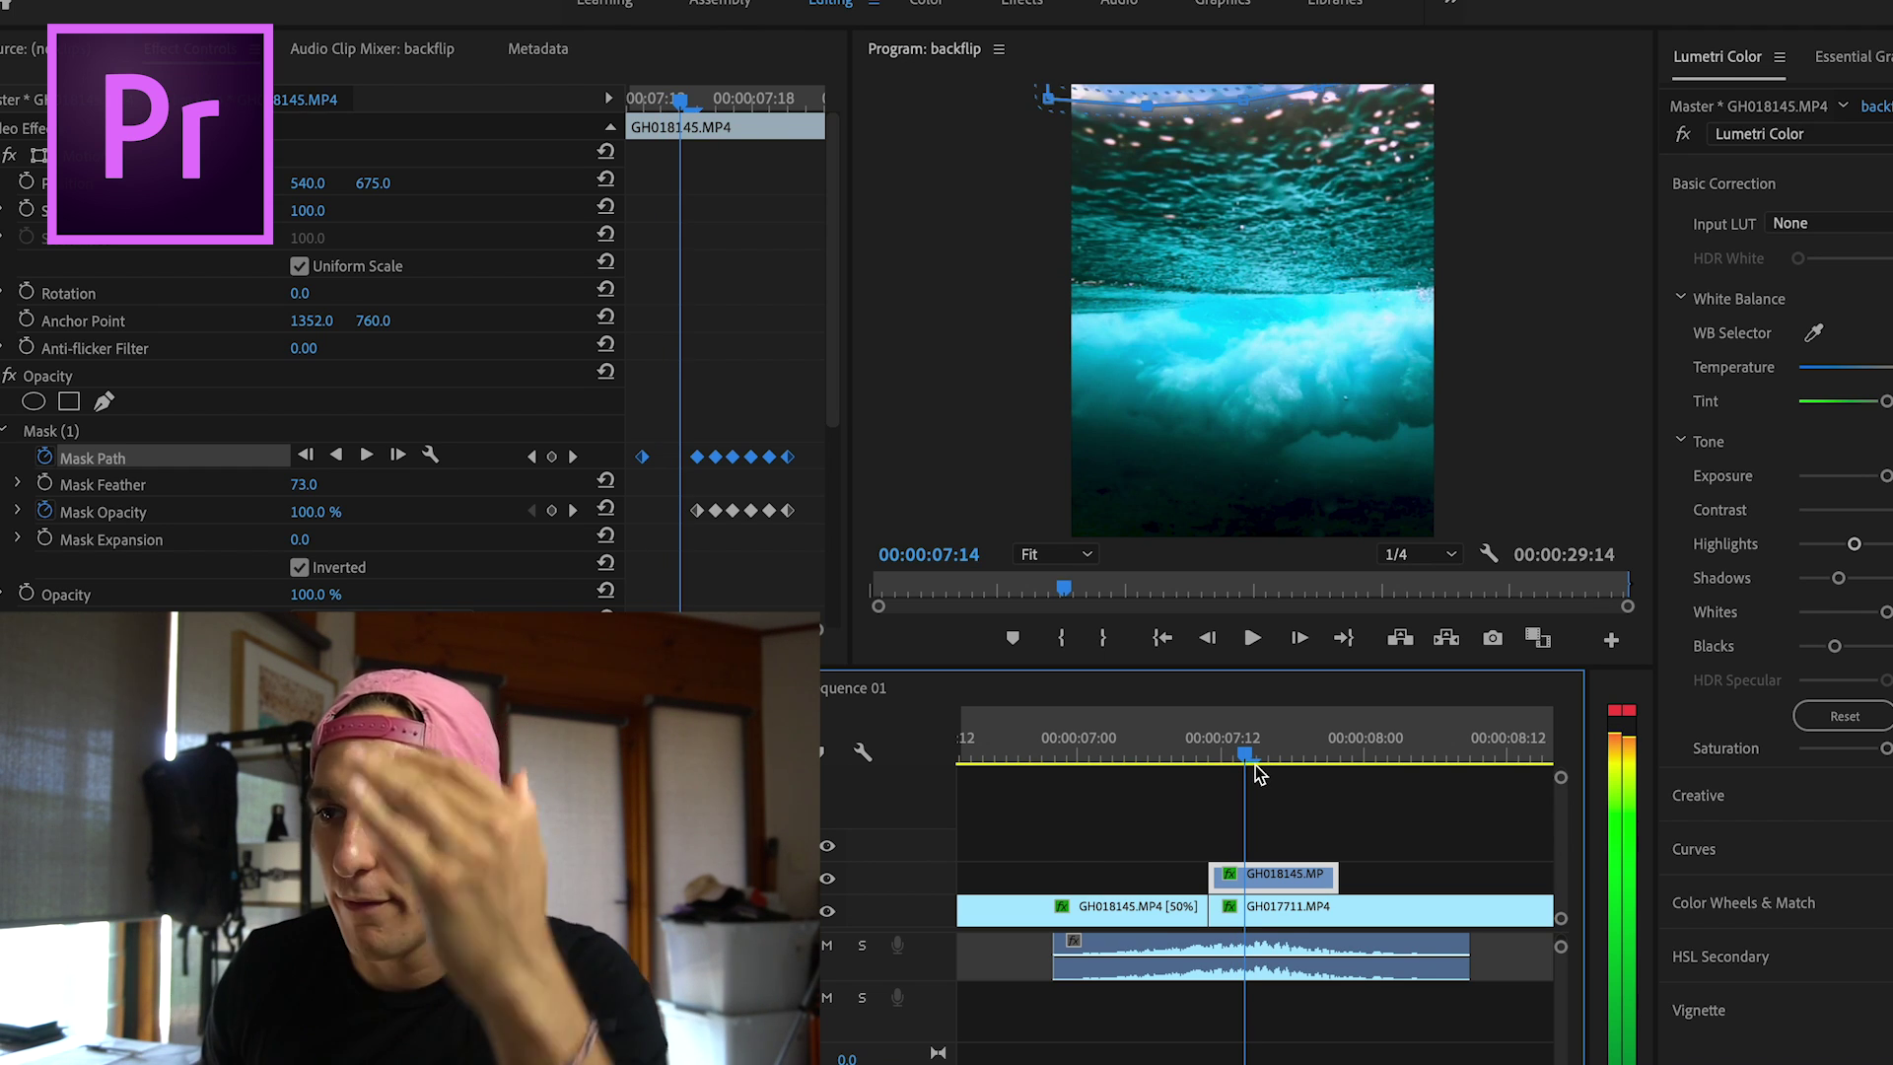
left_click_drag(1255, 765, 1351, 800)
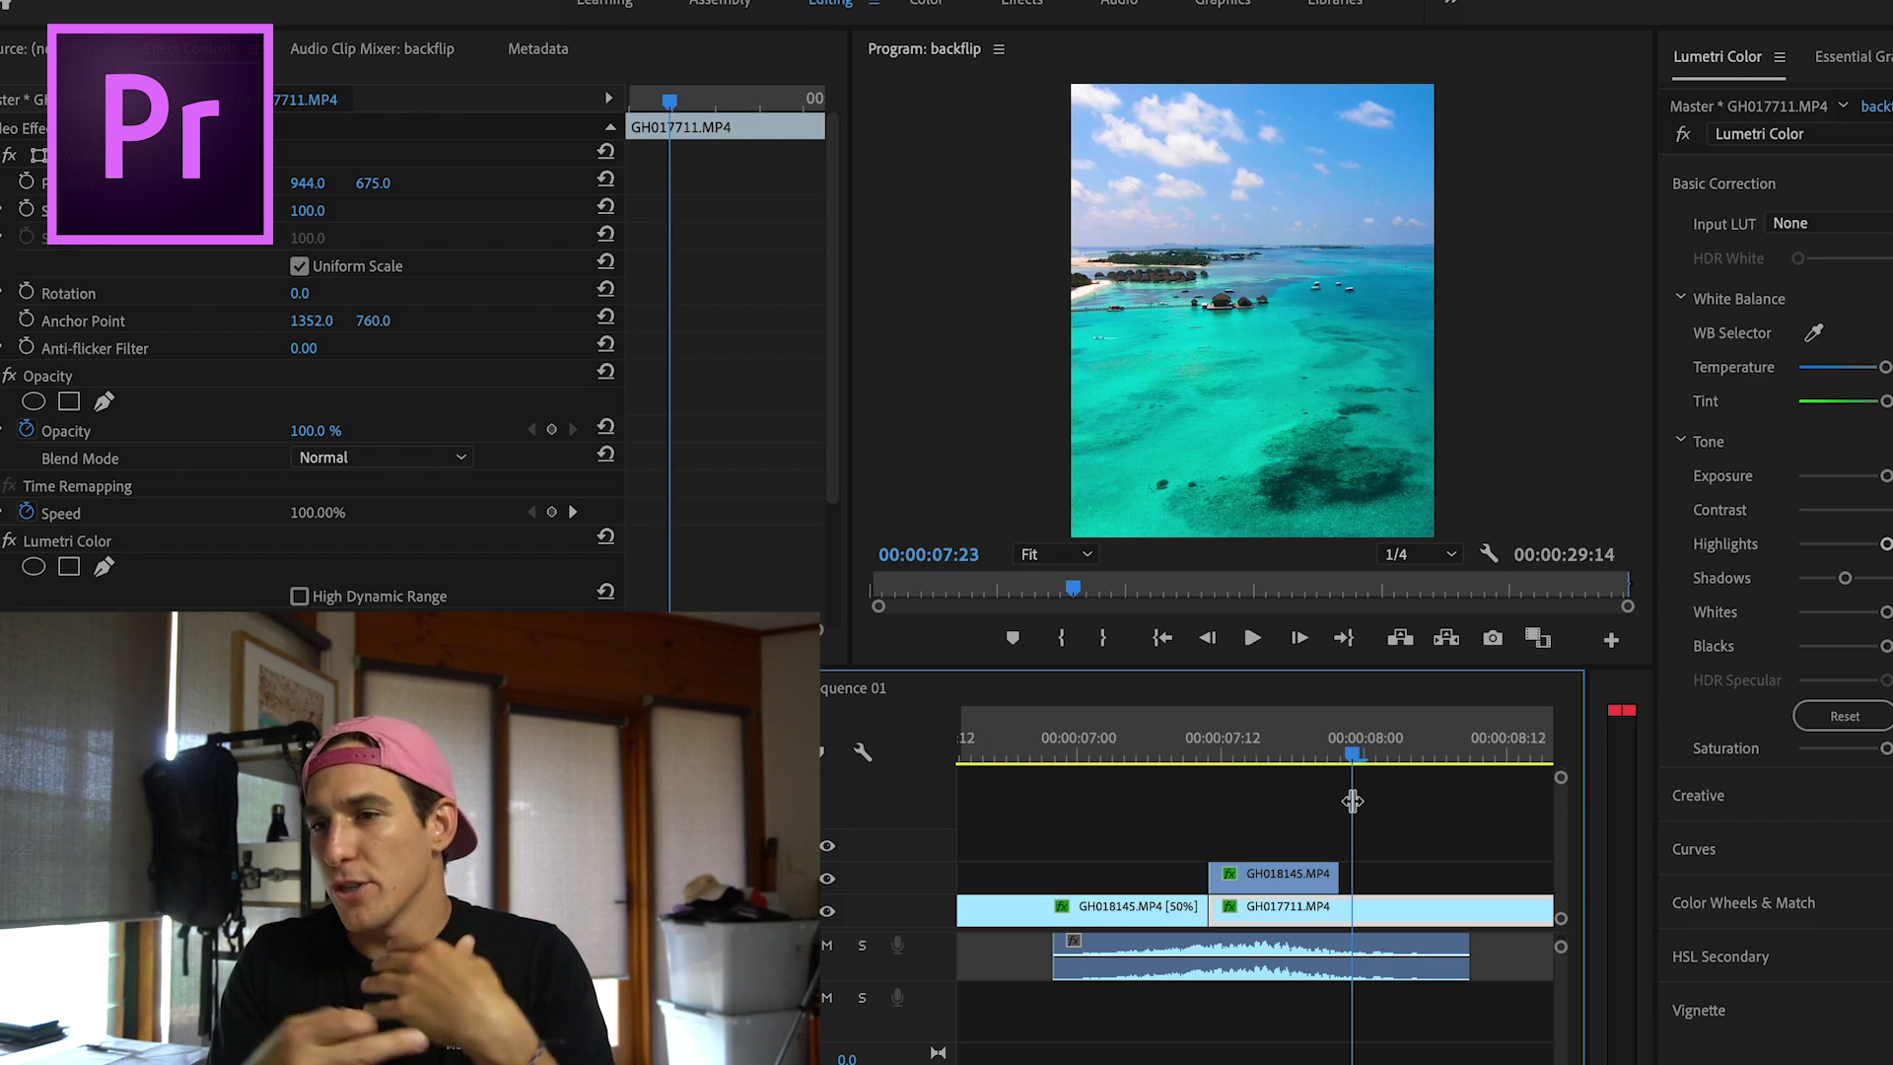
left_click_drag(1345, 755, 1284, 768)
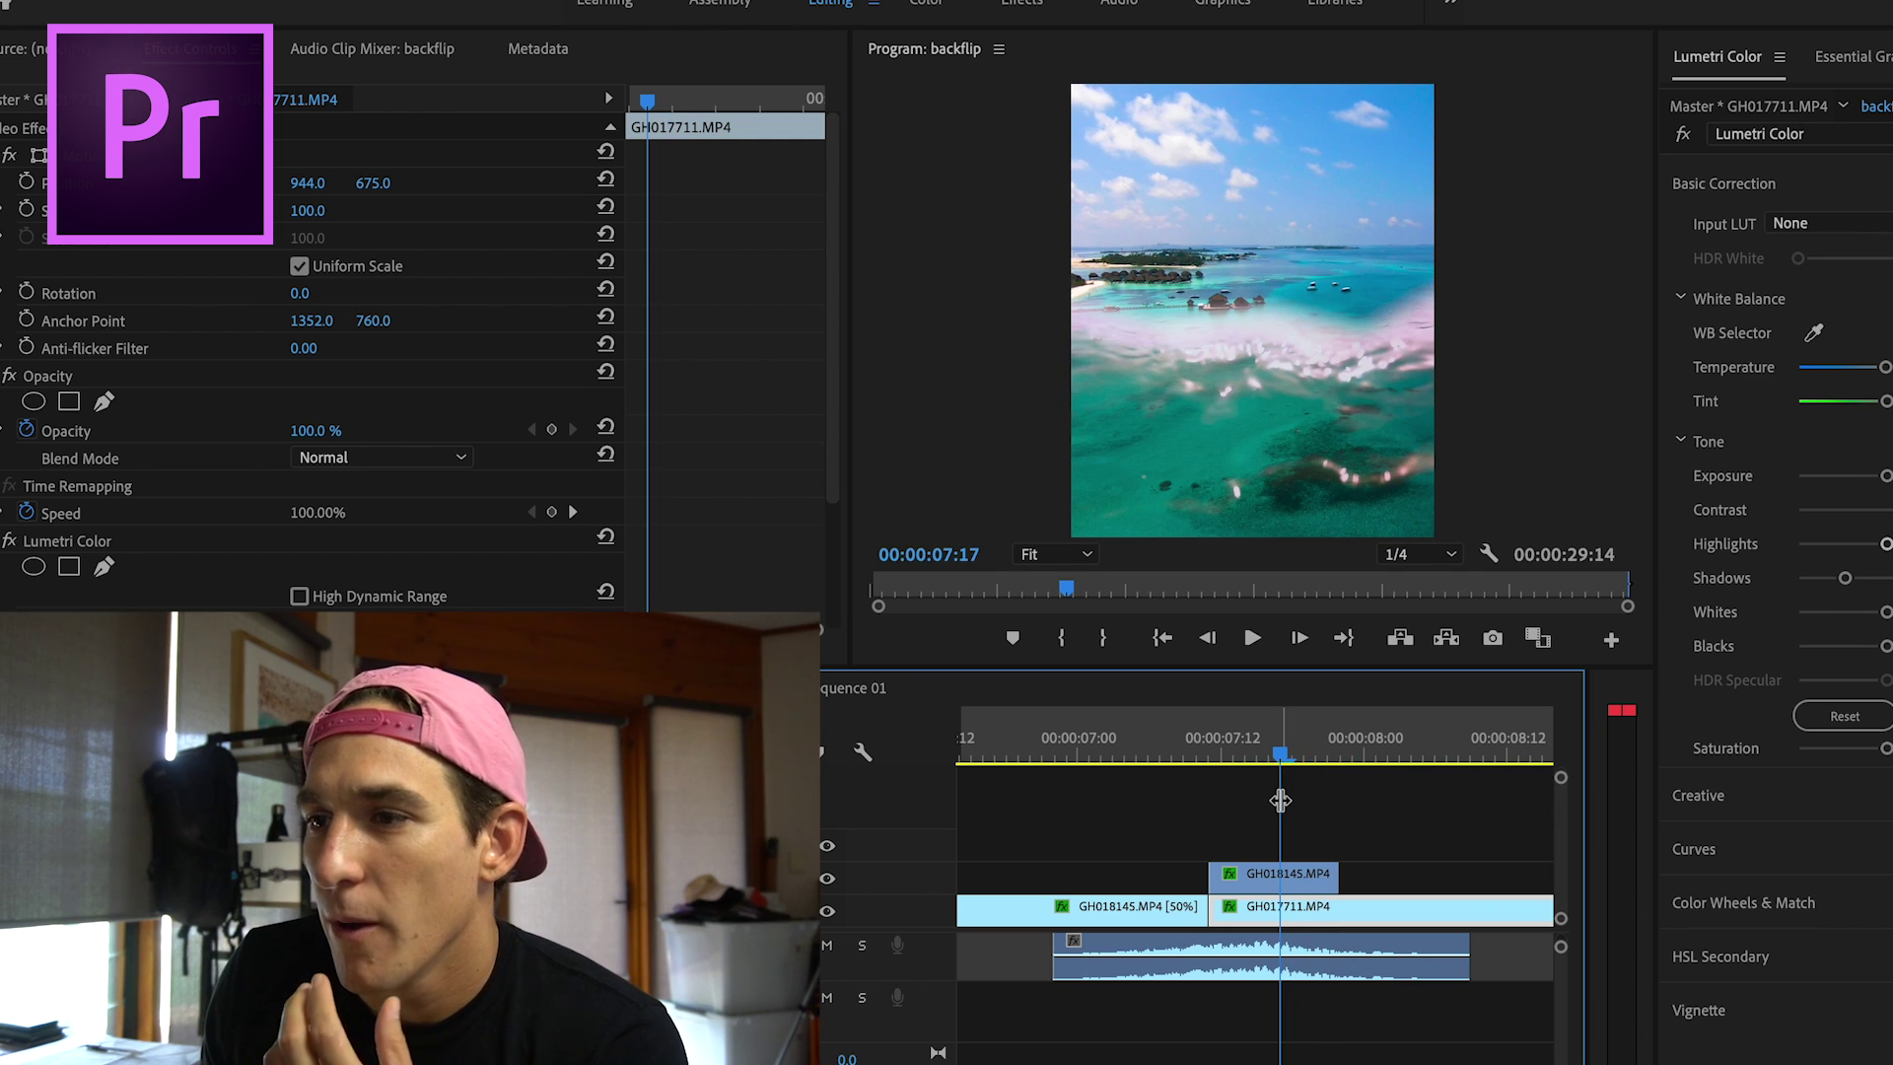
Review the Mask Opacity keyframes of the V2 GH018145.MP4 clip while scrubbing across the wave-to-aerial transition.
left_click(1292, 892)
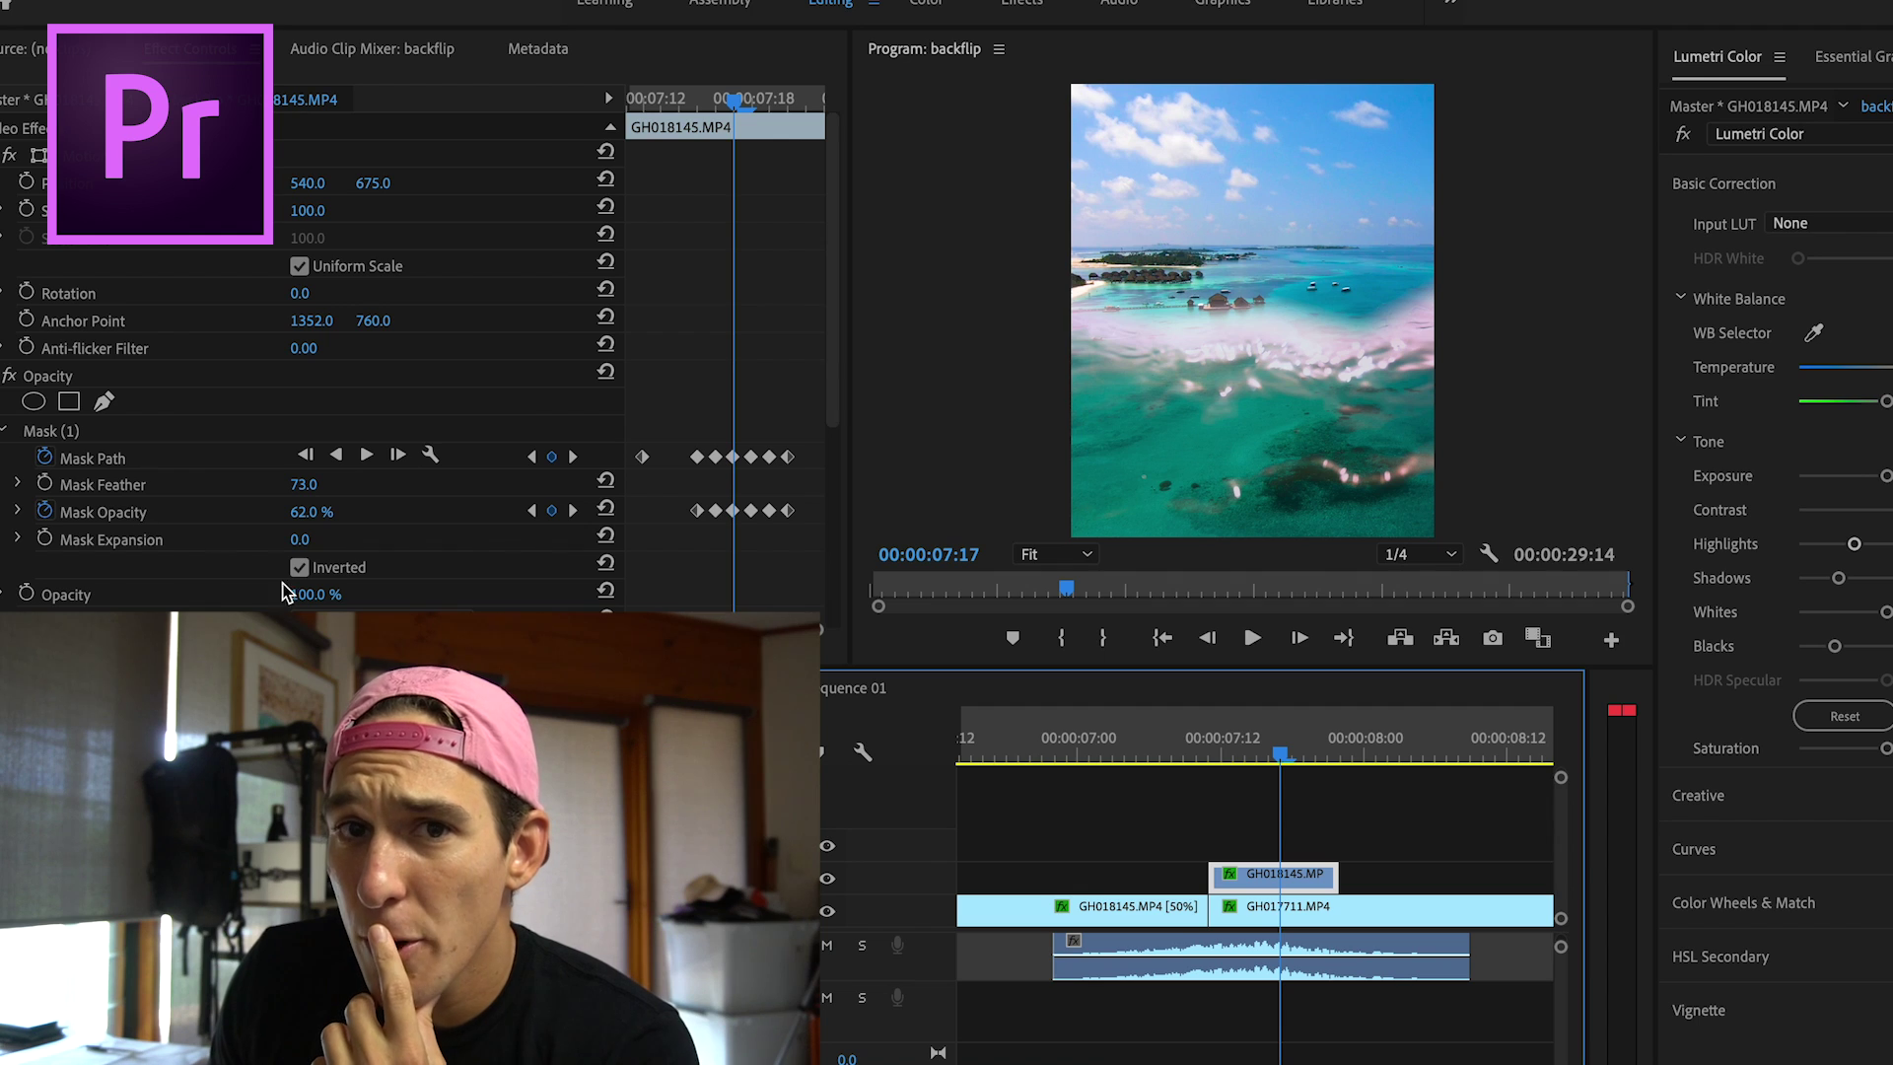
left_click_drag(1281, 767, 1257, 763)
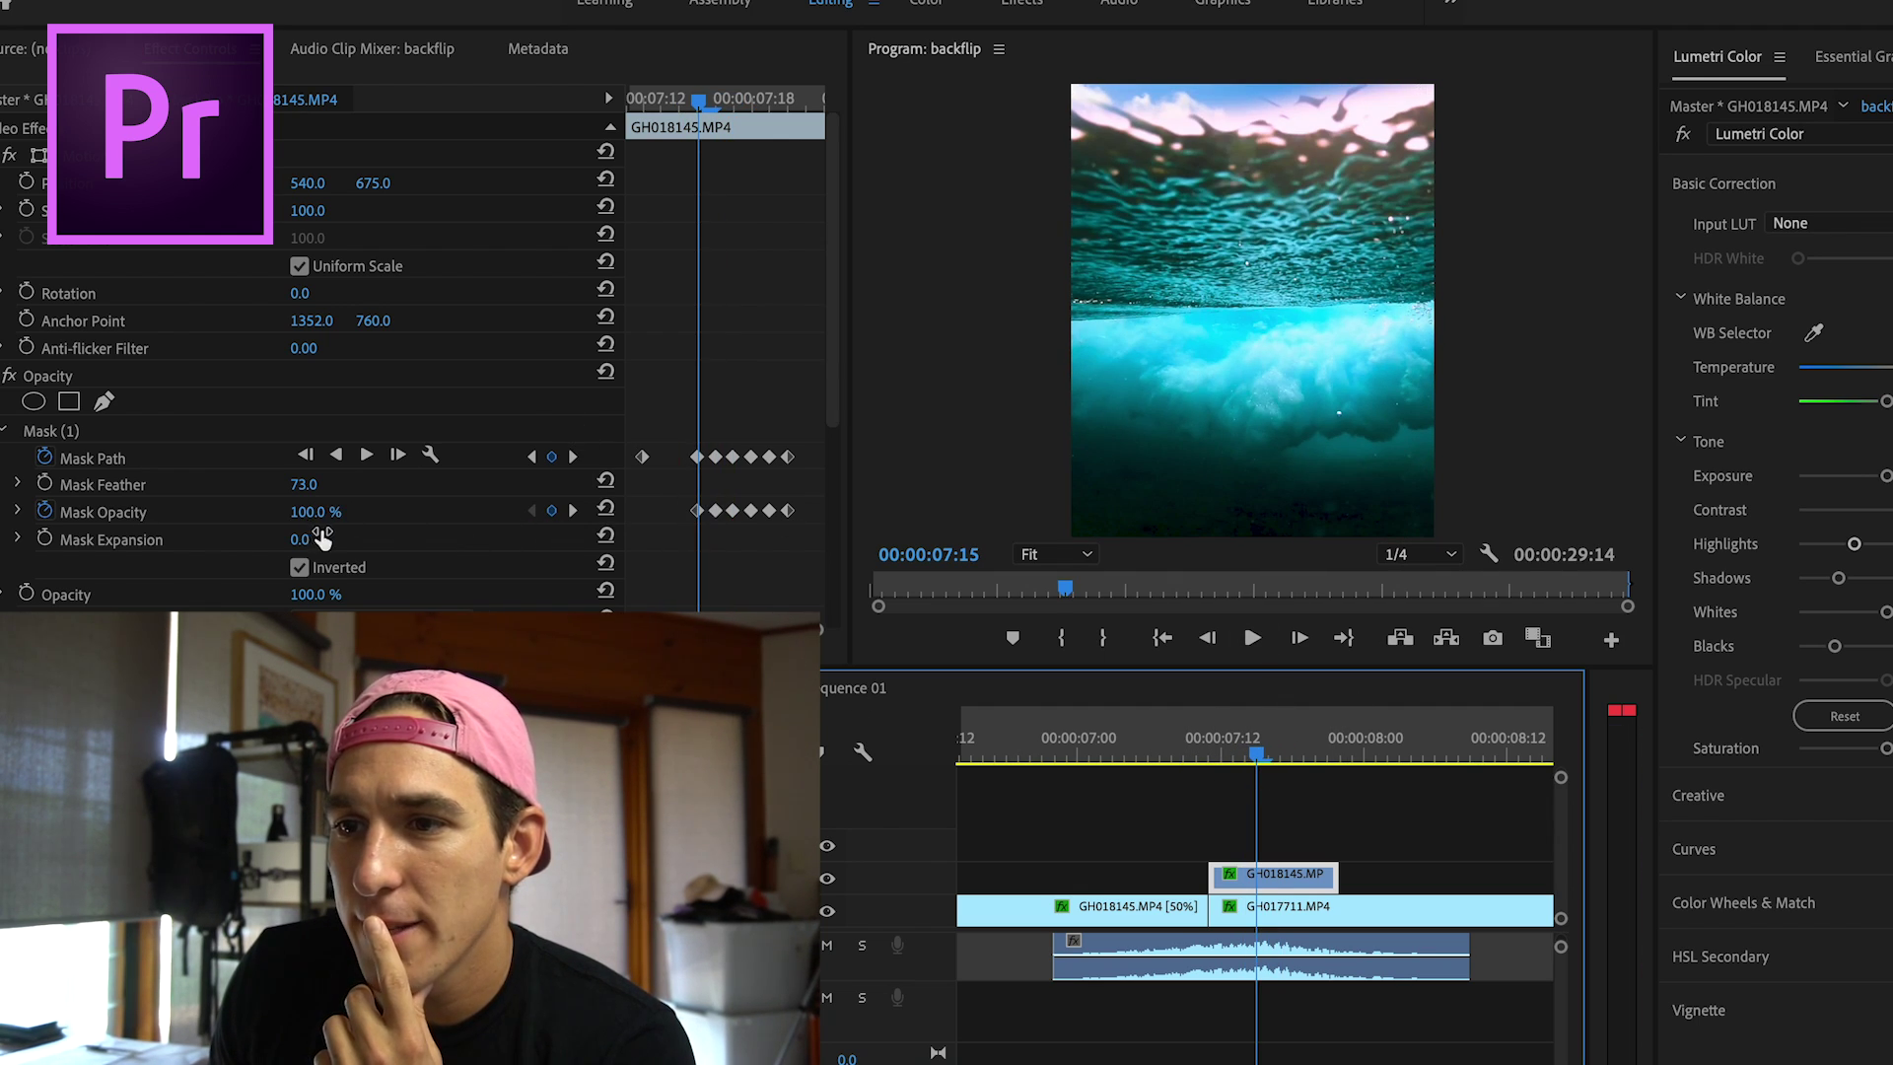
left_click(1271, 762)
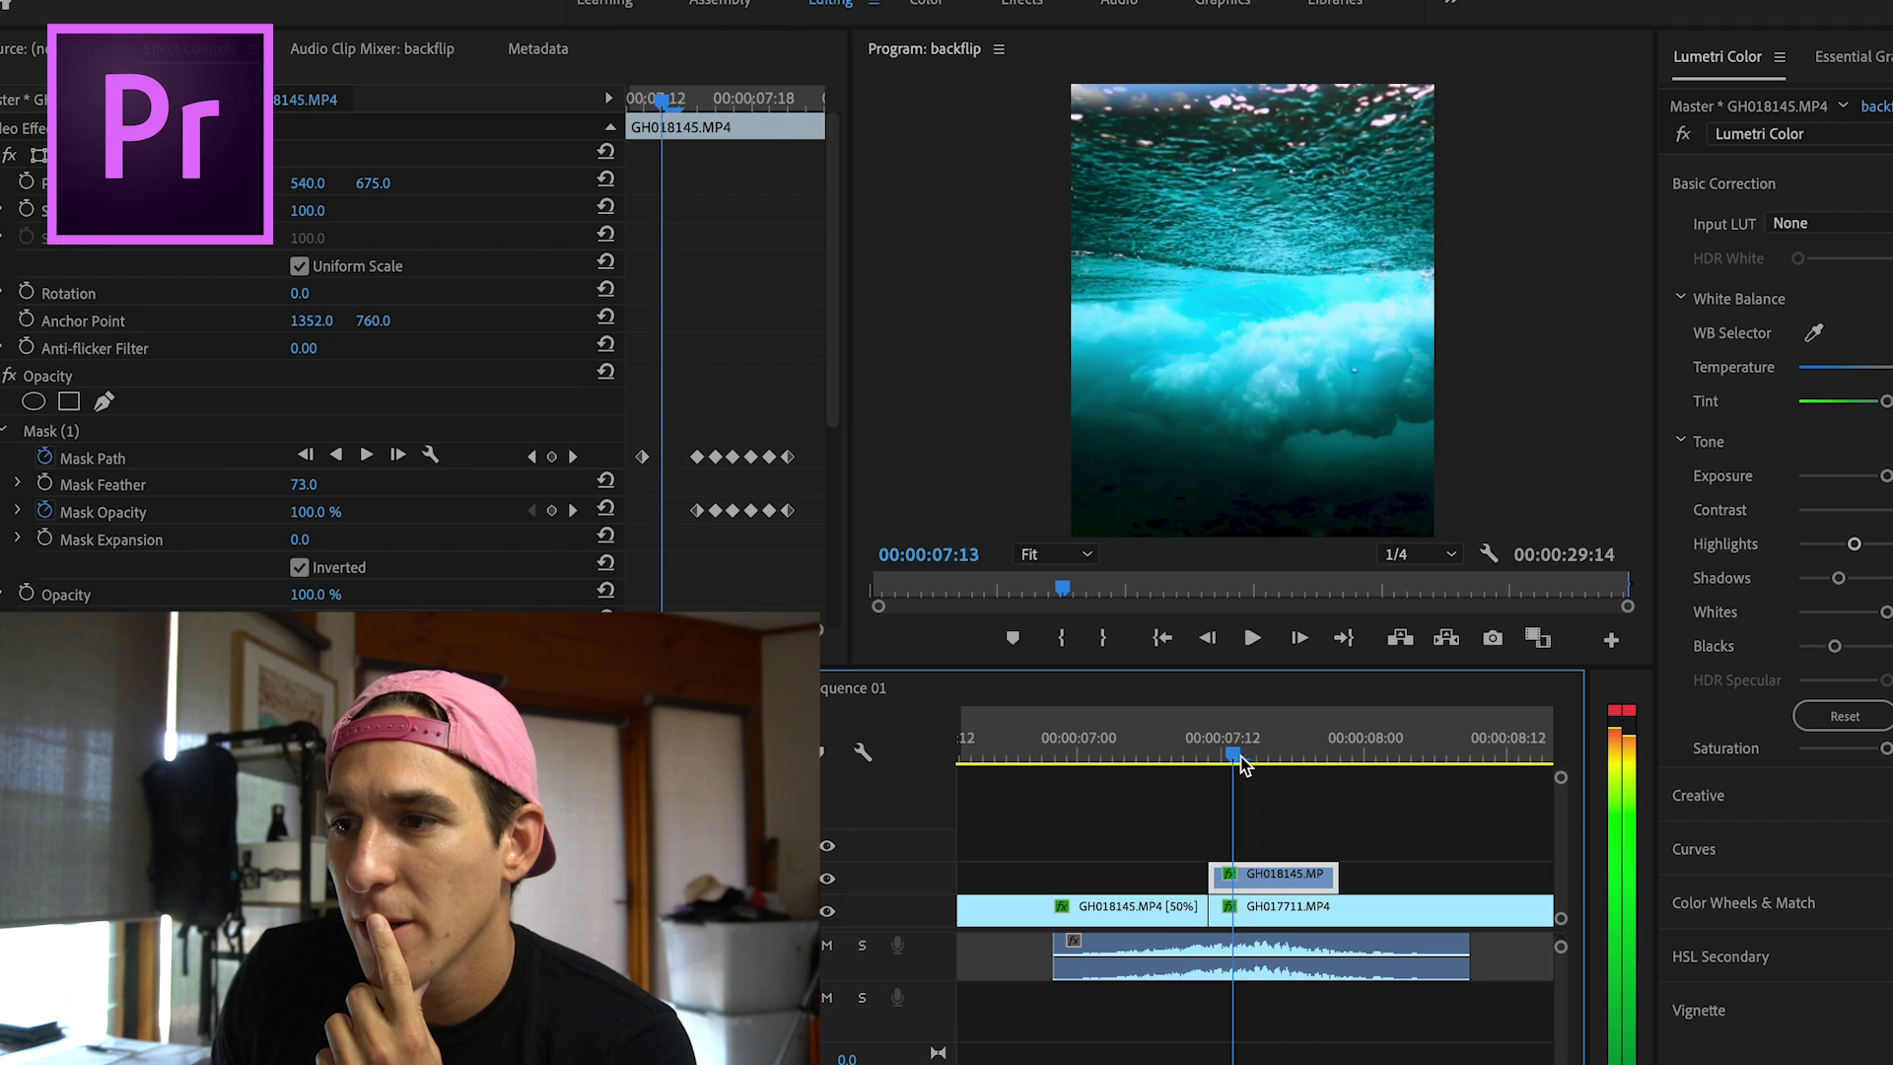
left_click_drag(1282, 769, 1285, 839)
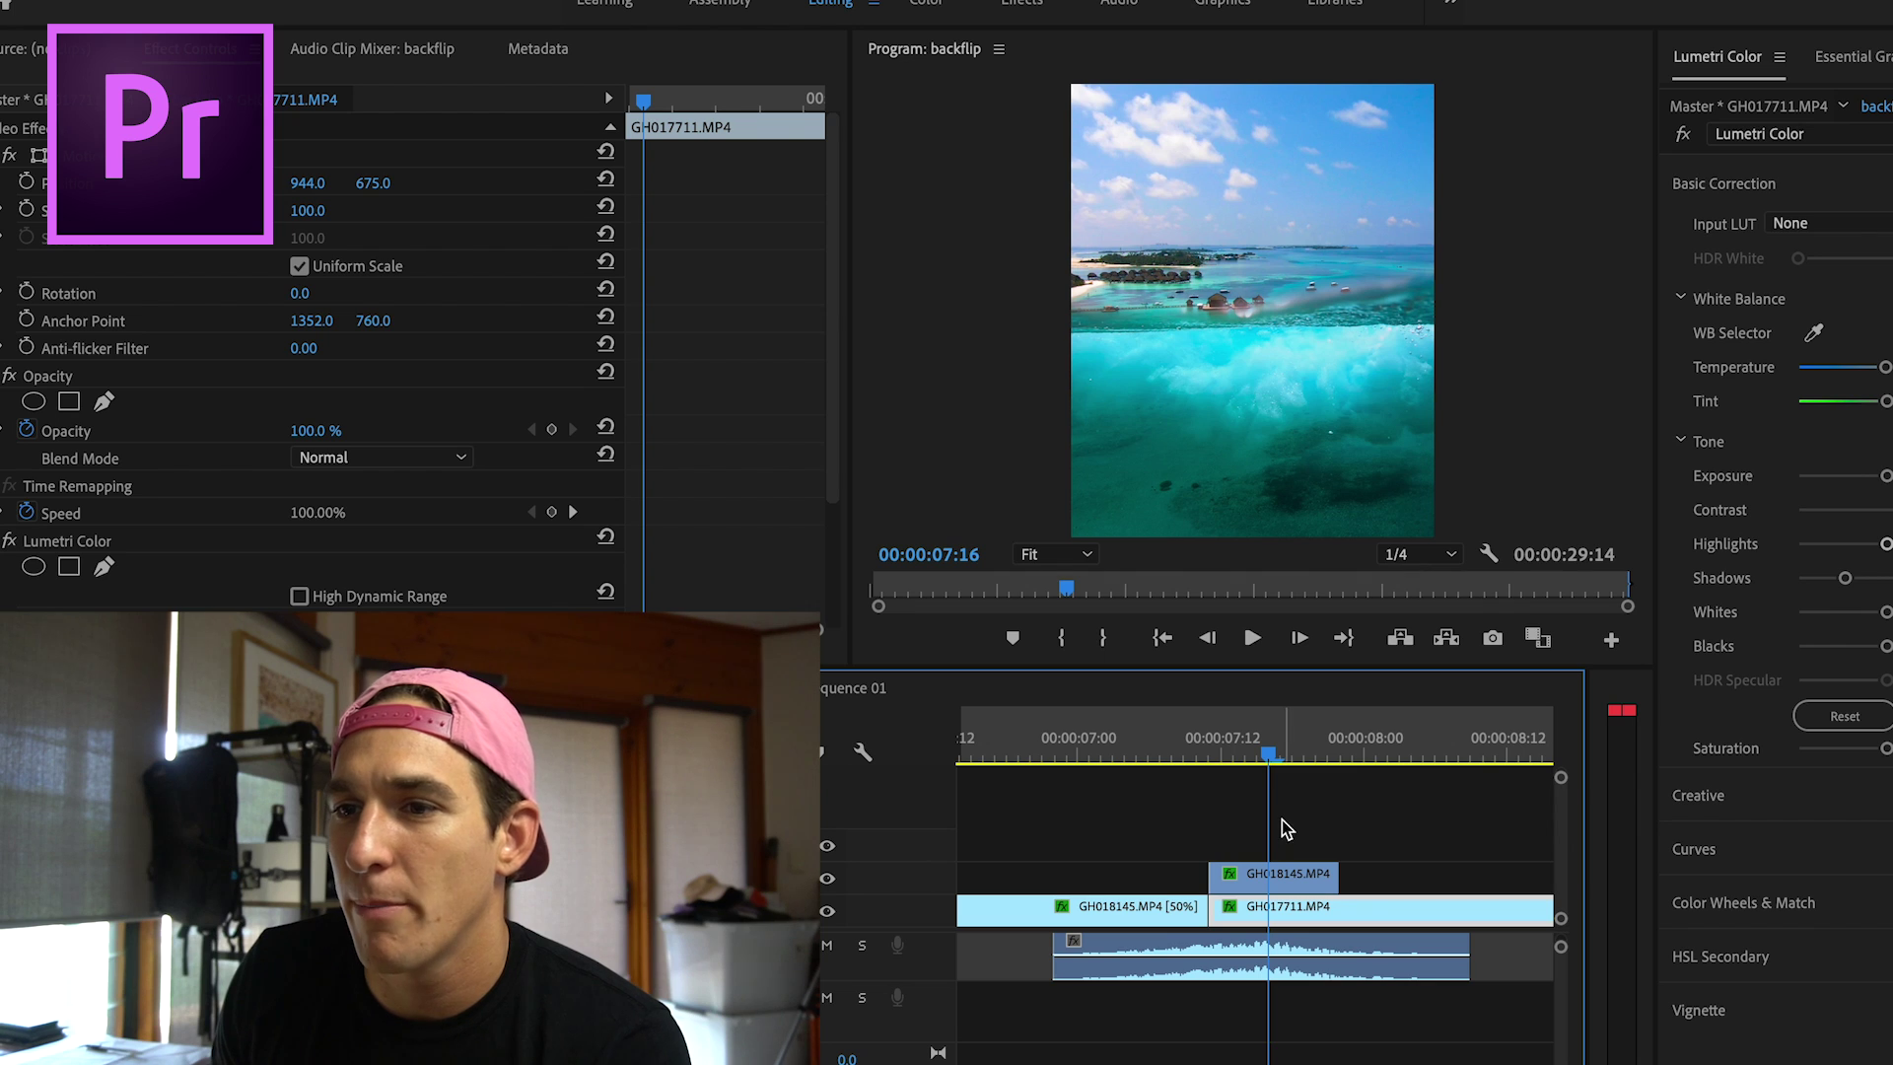
mouse_move(1275, 759)
left_mouse_down()
mouse_move(1238, 767)
mouse_move(1253, 785)
left_mouse_up()
mouse_move(1286, 795)
left_mouse_down()
mouse_move(1353, 795)
mouse_move(1292, 812)
left_mouse_up()
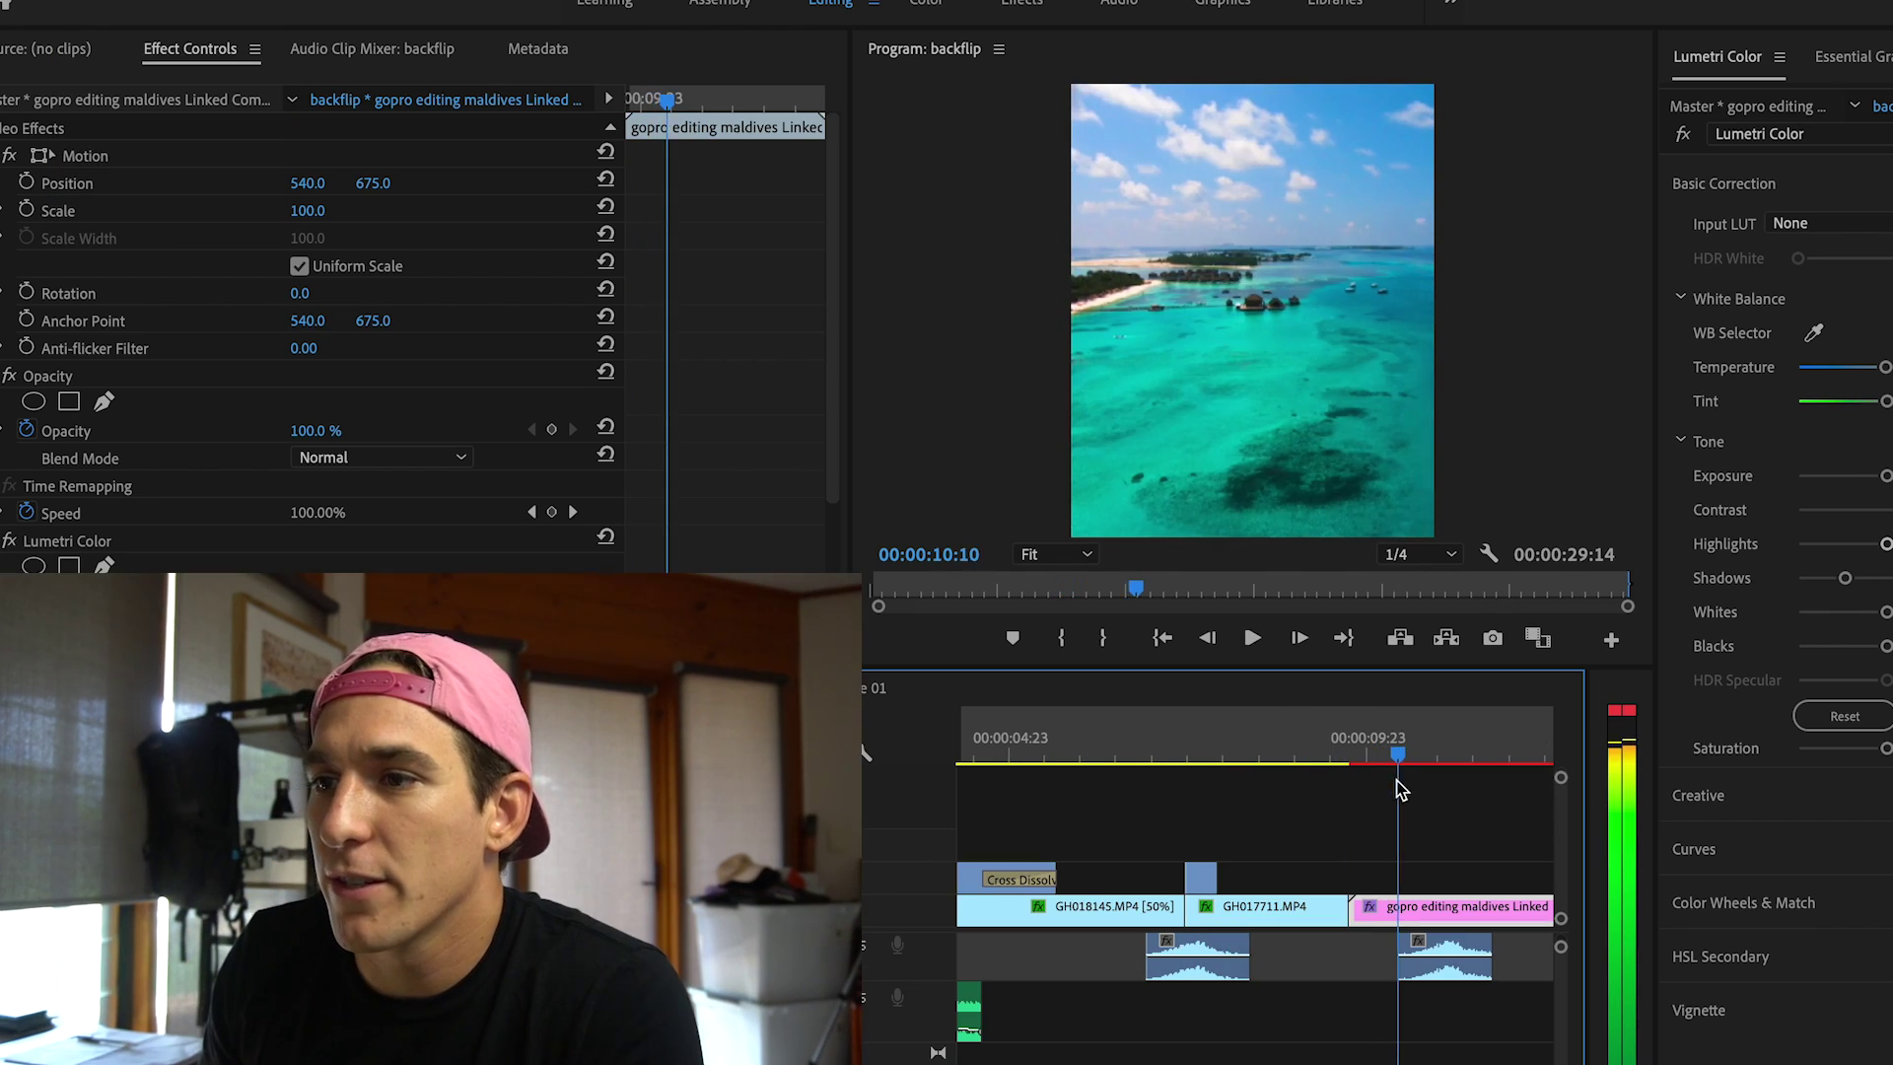
Scrub the gopro editing maldives linked comp to 00:00:11:02 and check its After Effects composition replacement option.
mouse_move(1400, 789)
left_mouse_down()
mouse_move(1436, 795)
mouse_move(1416, 800)
left_mouse_up()
scroll(1393, 822, "down", 3)
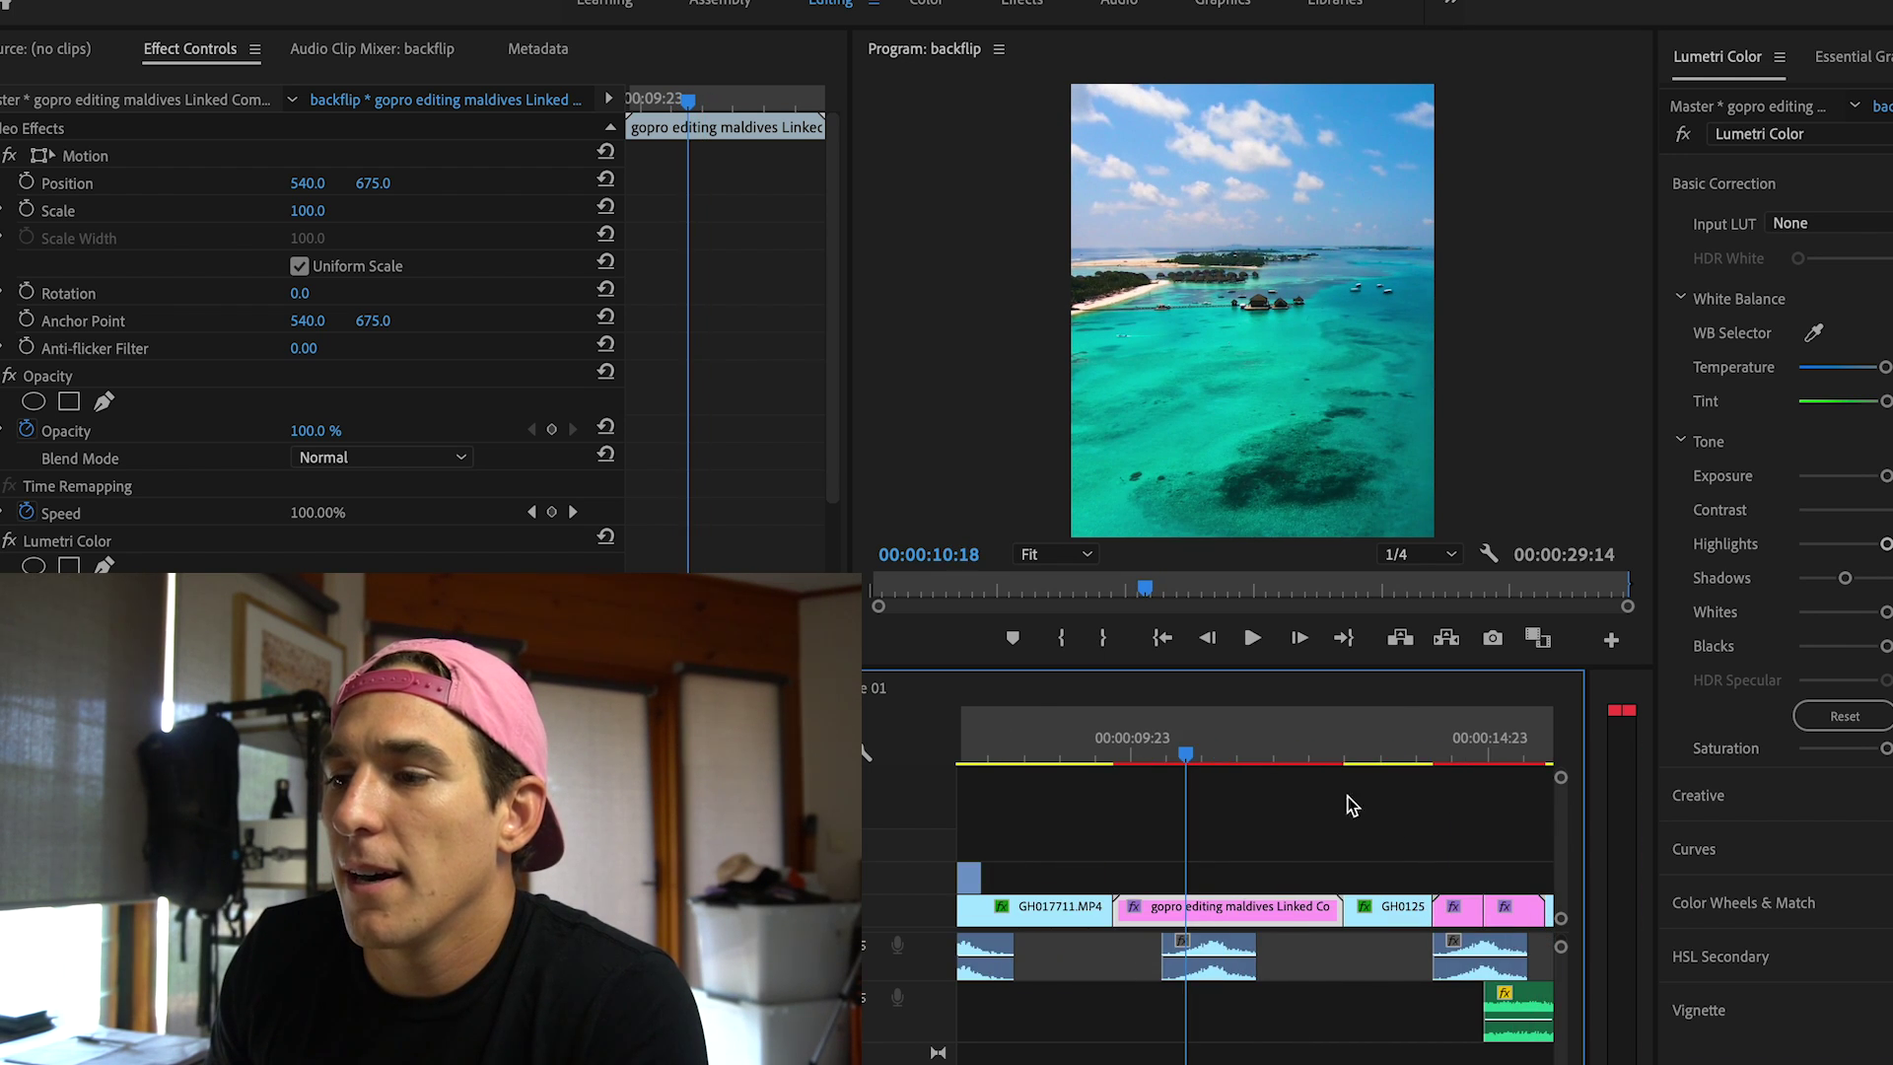
mouse_move(1194, 759)
left_mouse_down()
mouse_move(1225, 756)
mouse_move(1209, 769)
left_mouse_up()
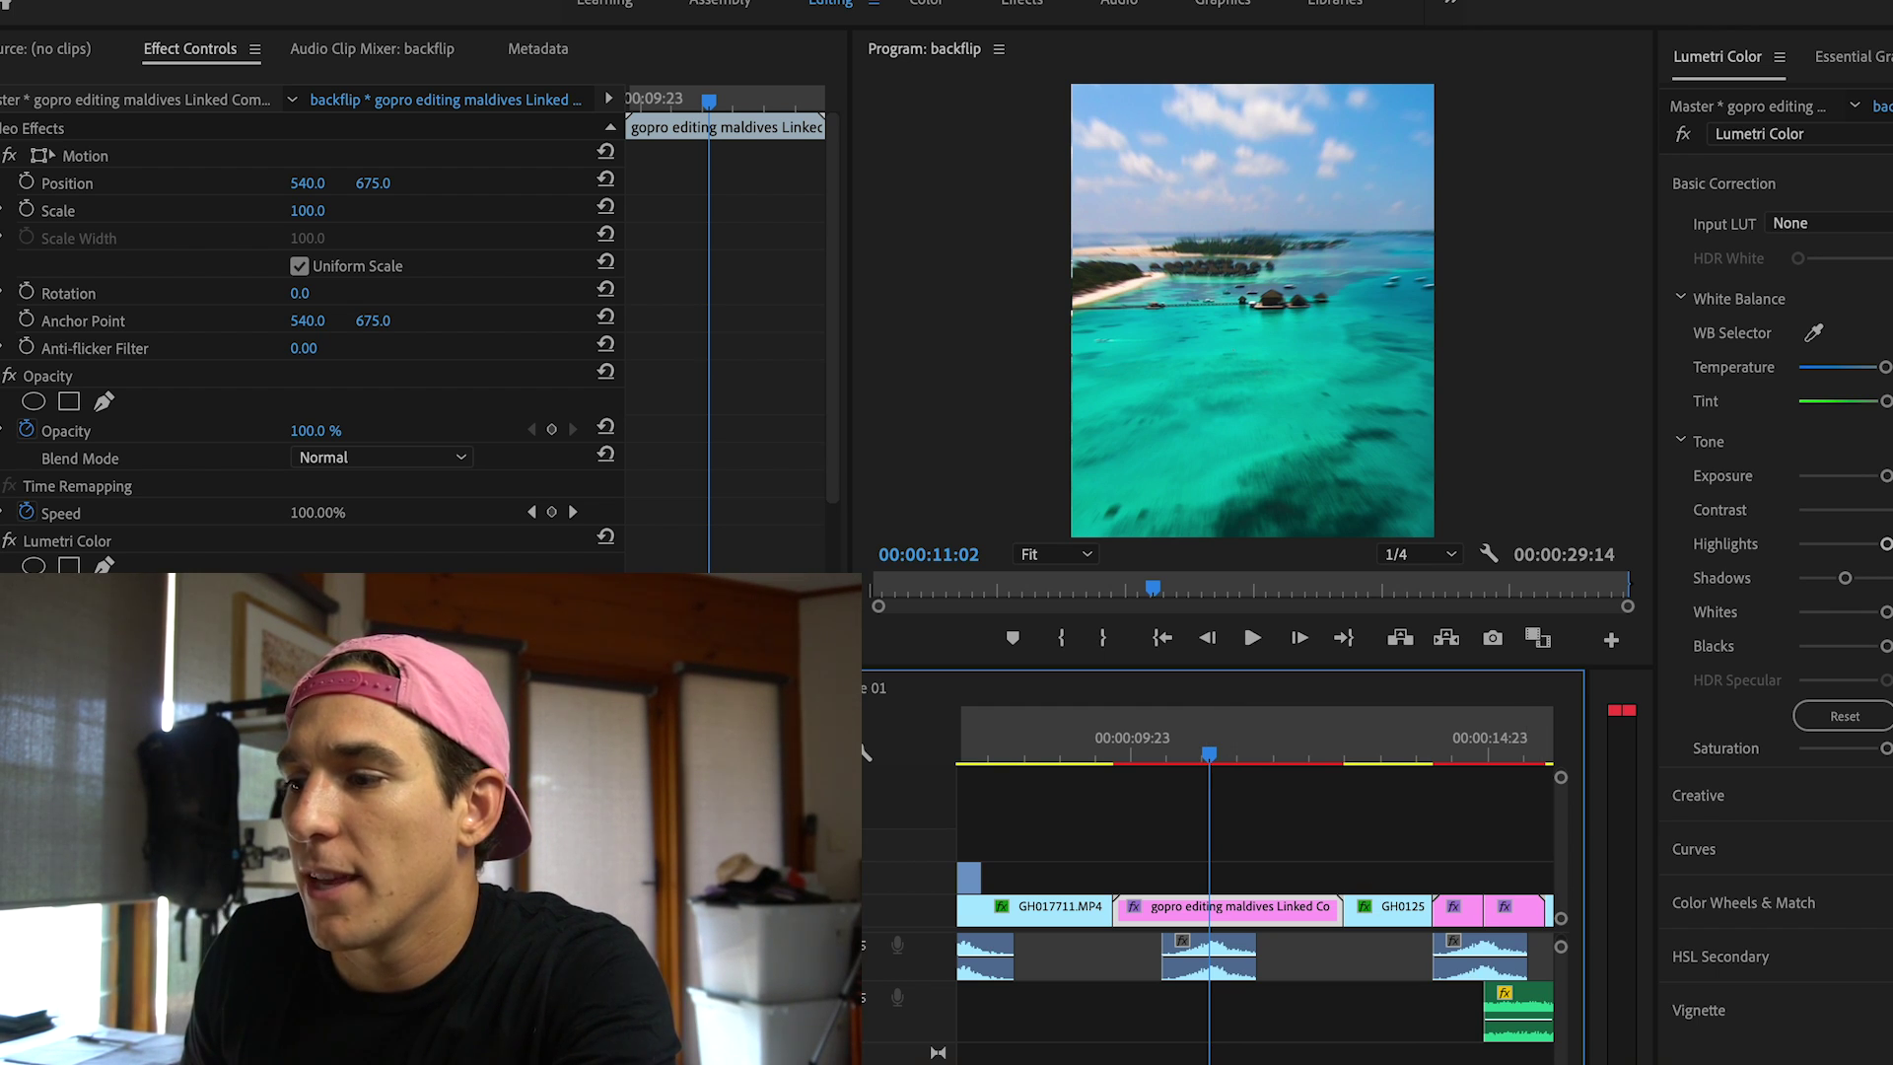
right_click(1271, 912)
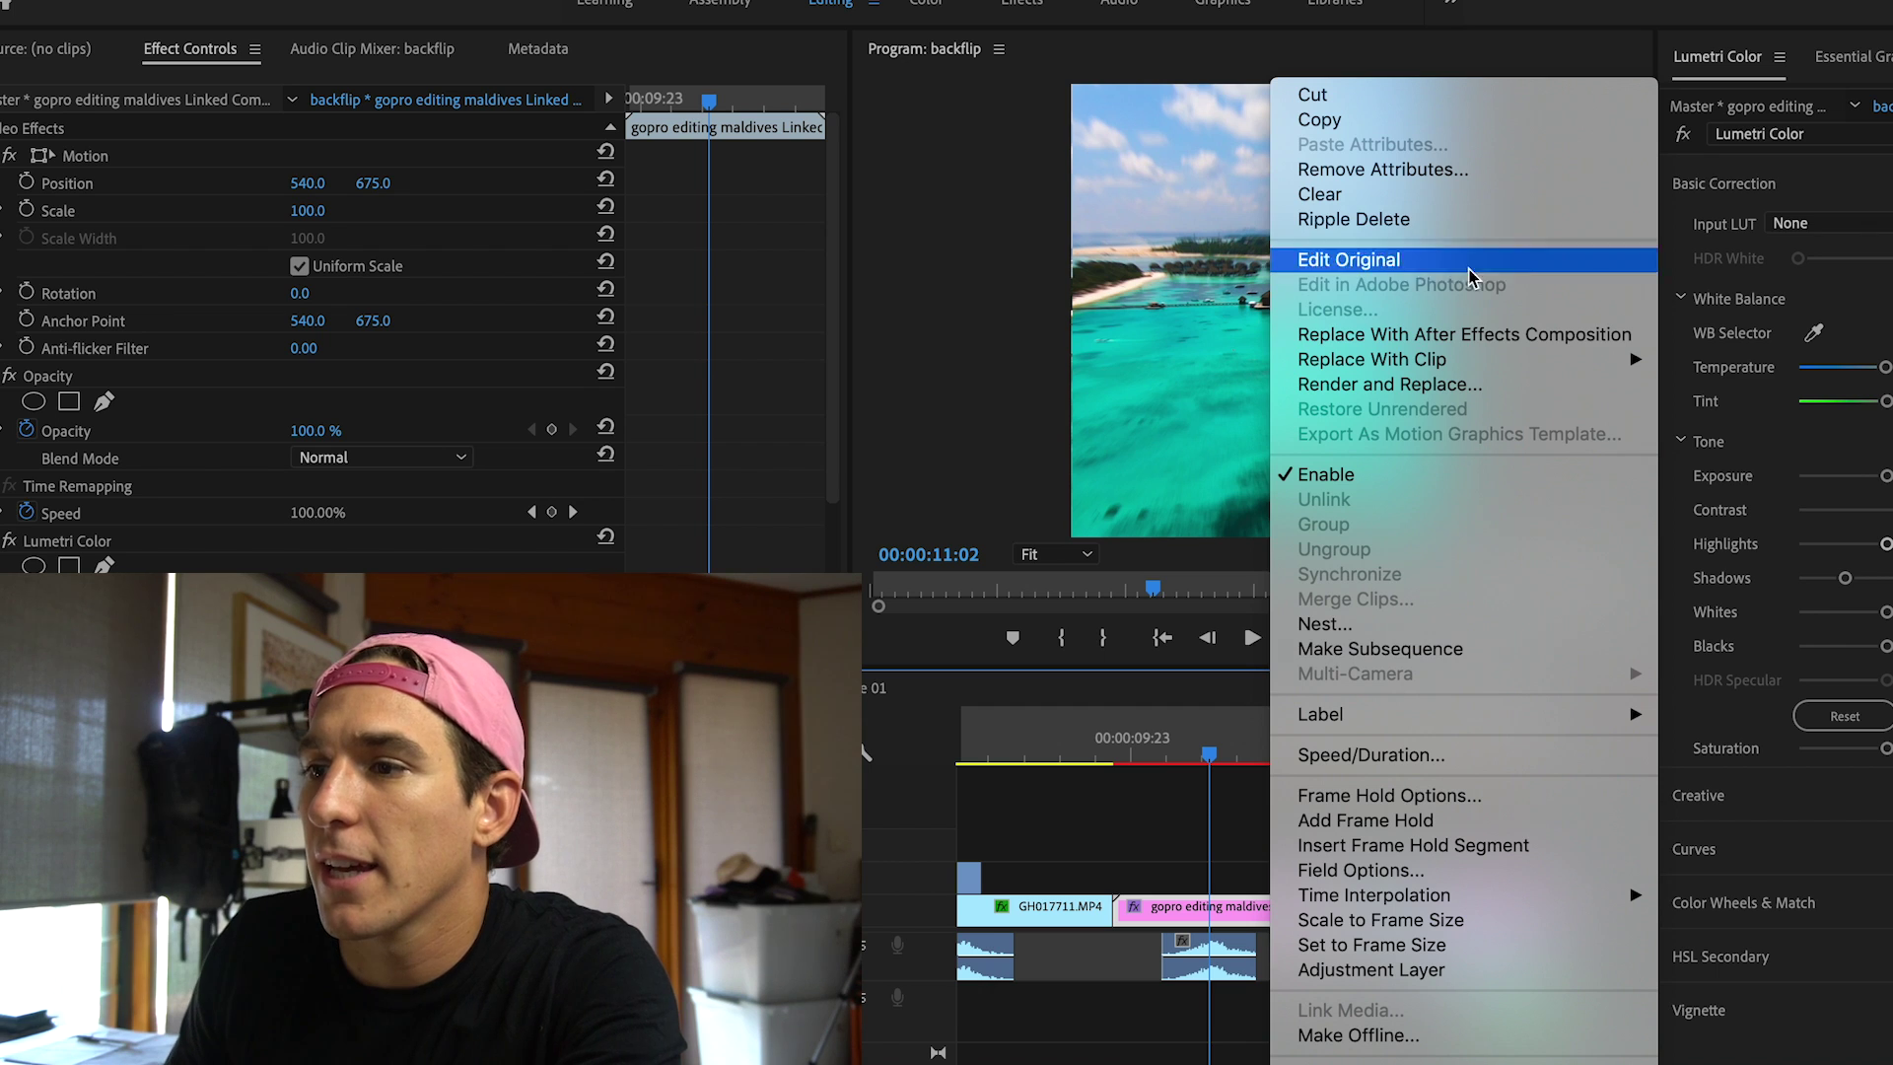
mouse_move(1518, 365)
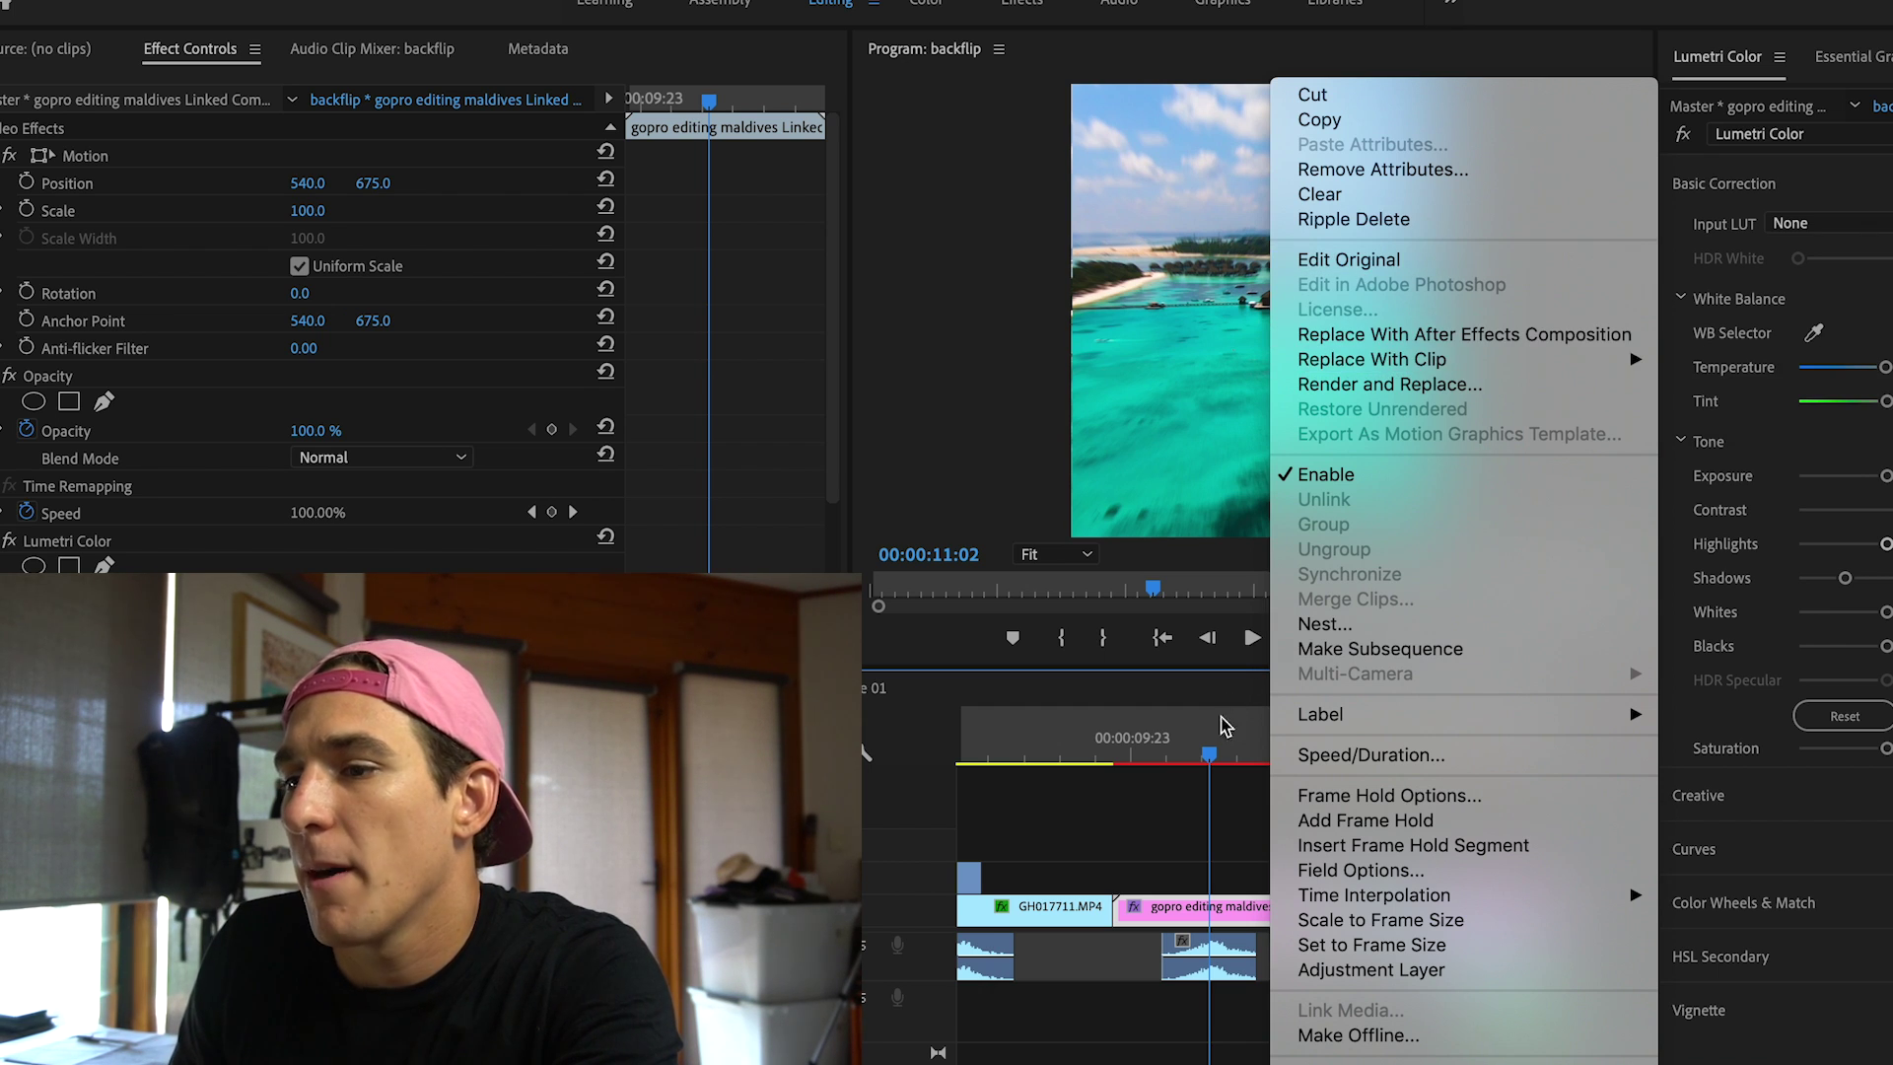
key("Escape")
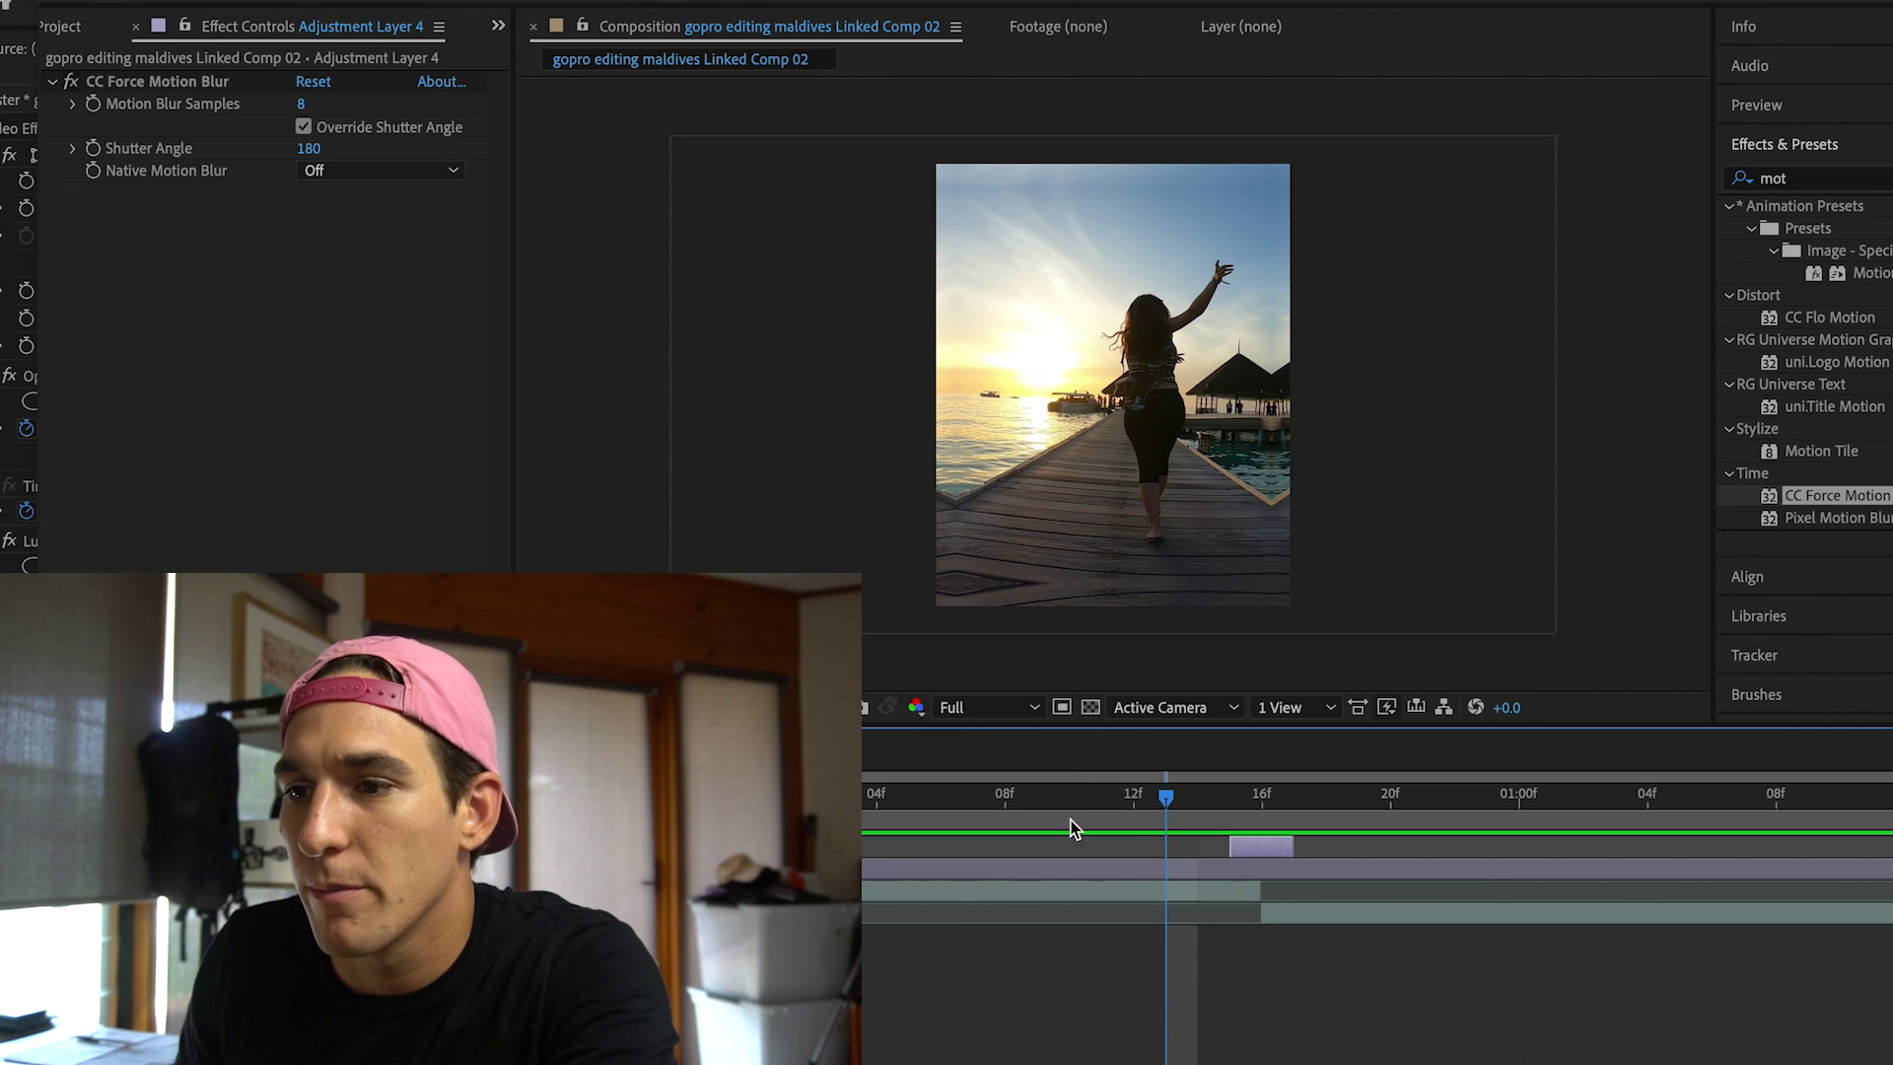
Switch to After Effects and examine Adjustment Layer 1's transition effects and keyframes in gopro editing maldives Linked Comp 01.
left_click(1037, 796)
mouse_move(1093, 816)
left_mouse_down()
mouse_move(1144, 813)
mouse_move(1107, 812)
left_mouse_up()
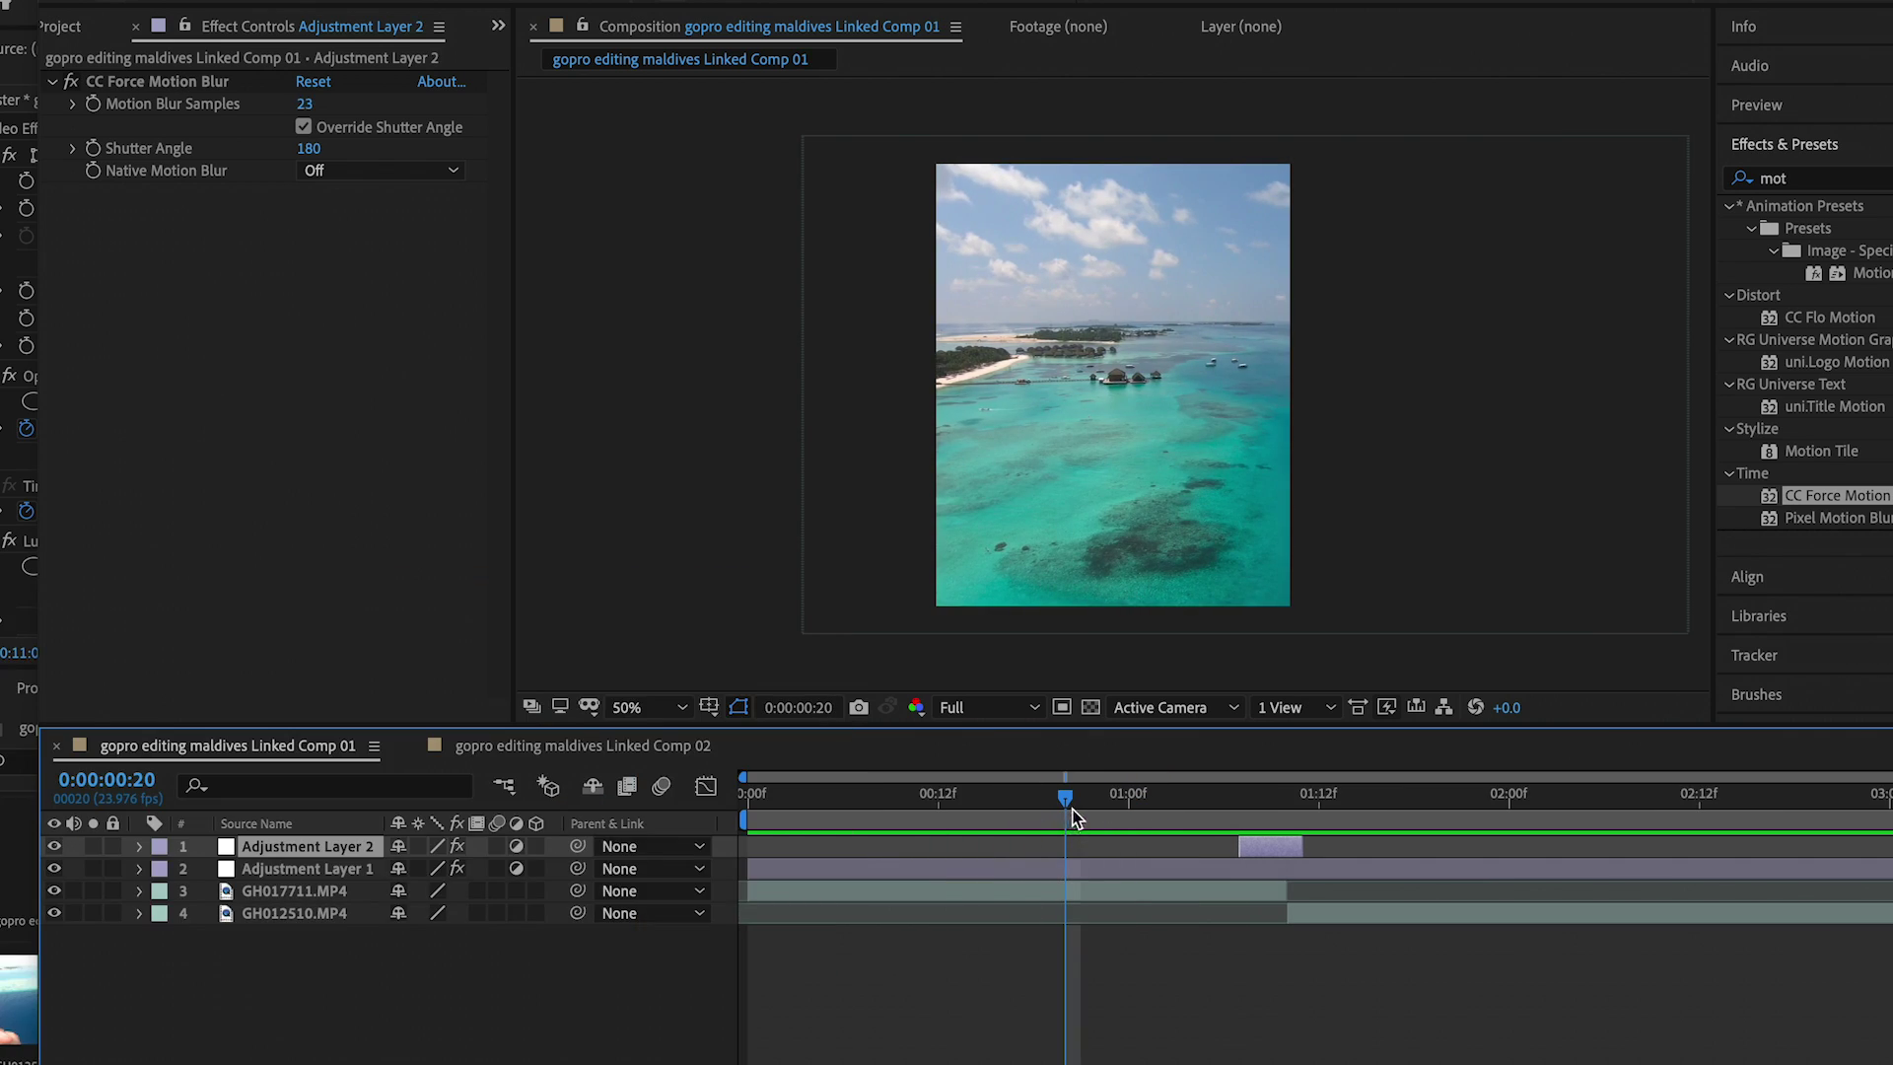
left_click_drag(1068, 797, 1161, 797)
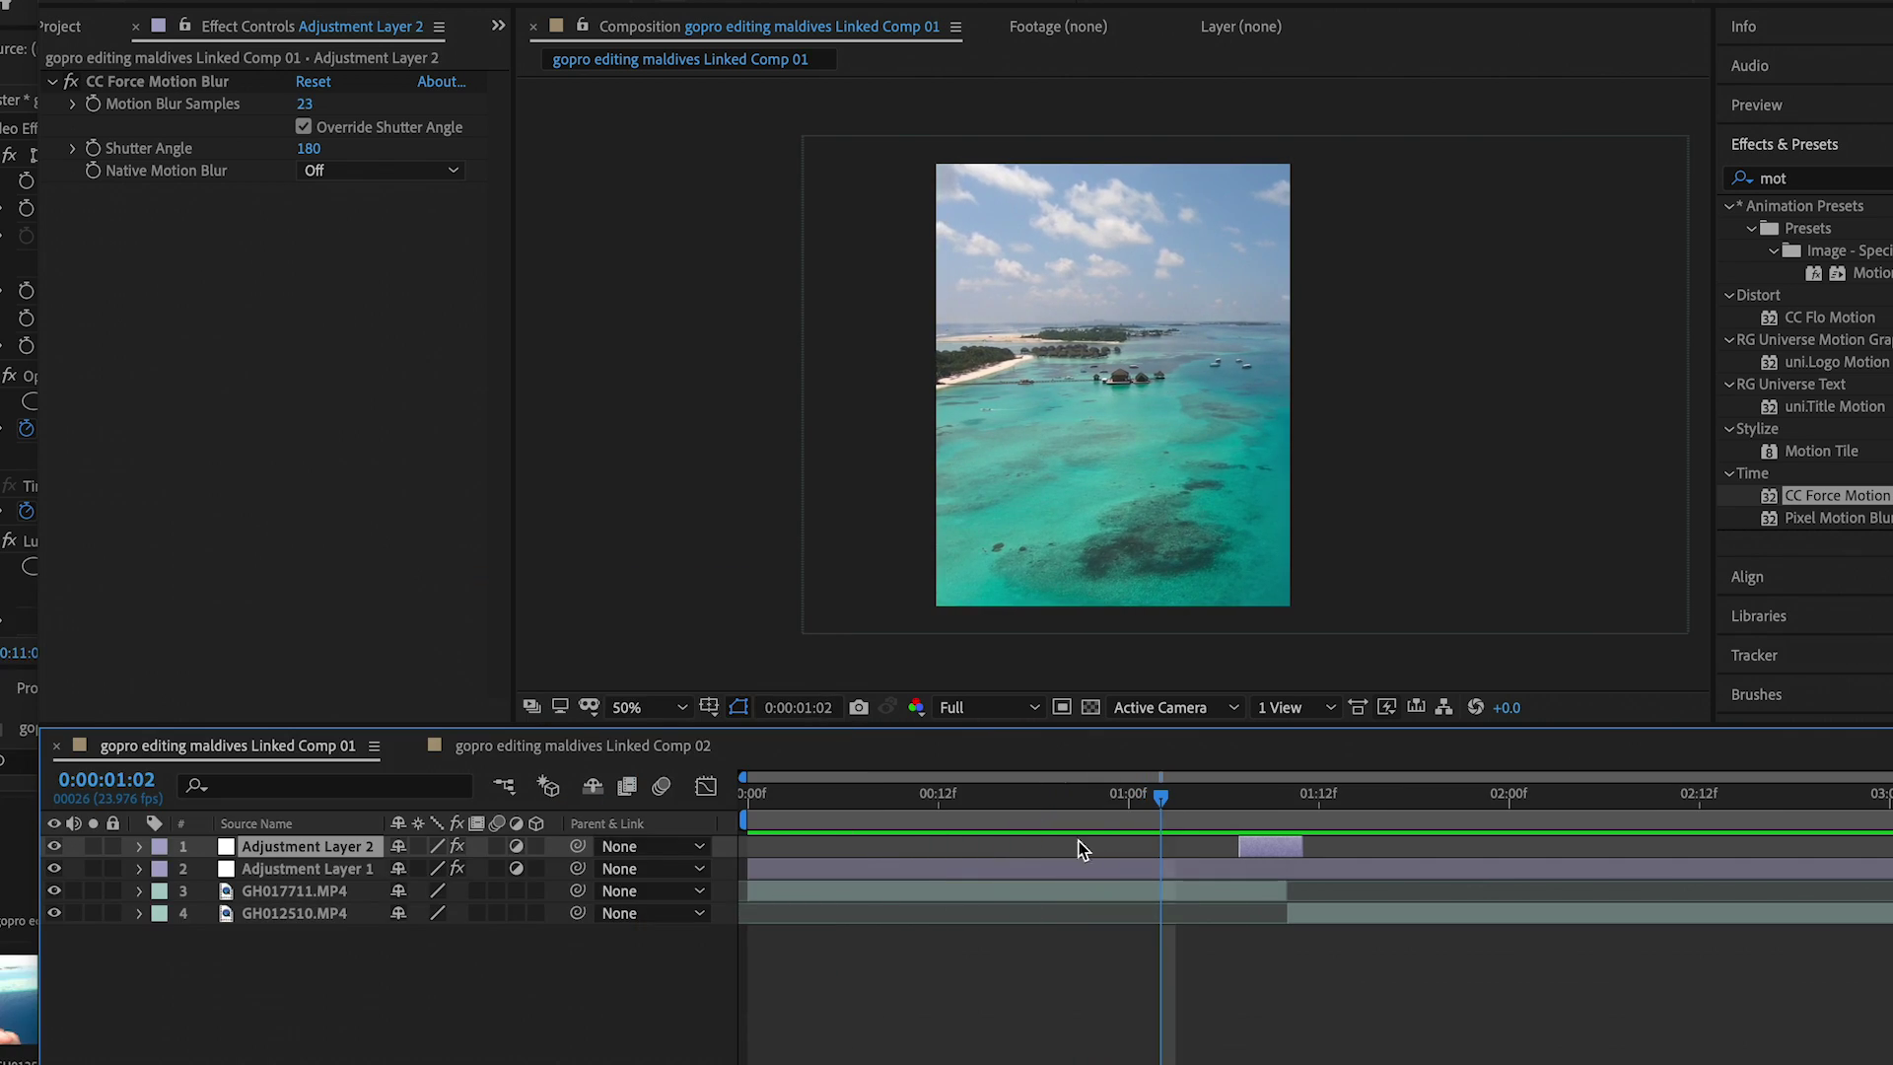
left_click(1008, 867)
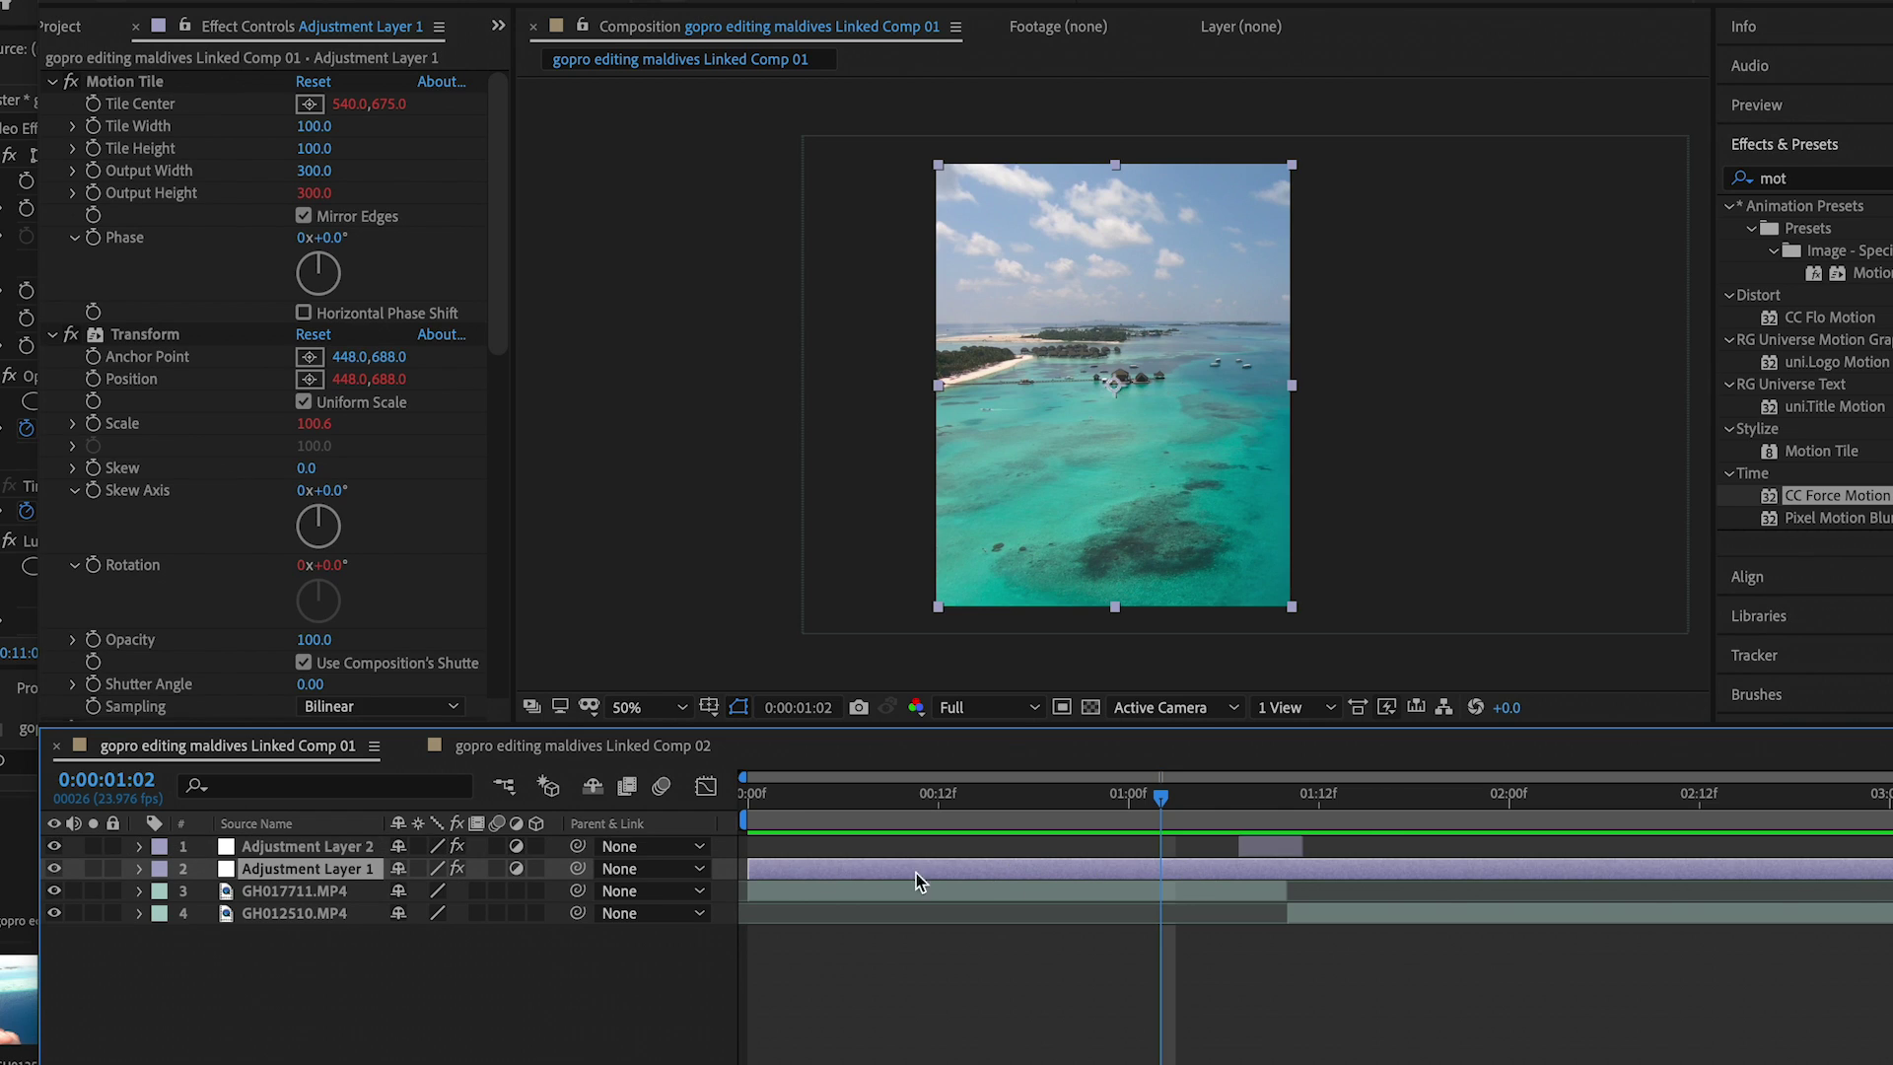
left_click(140, 868)
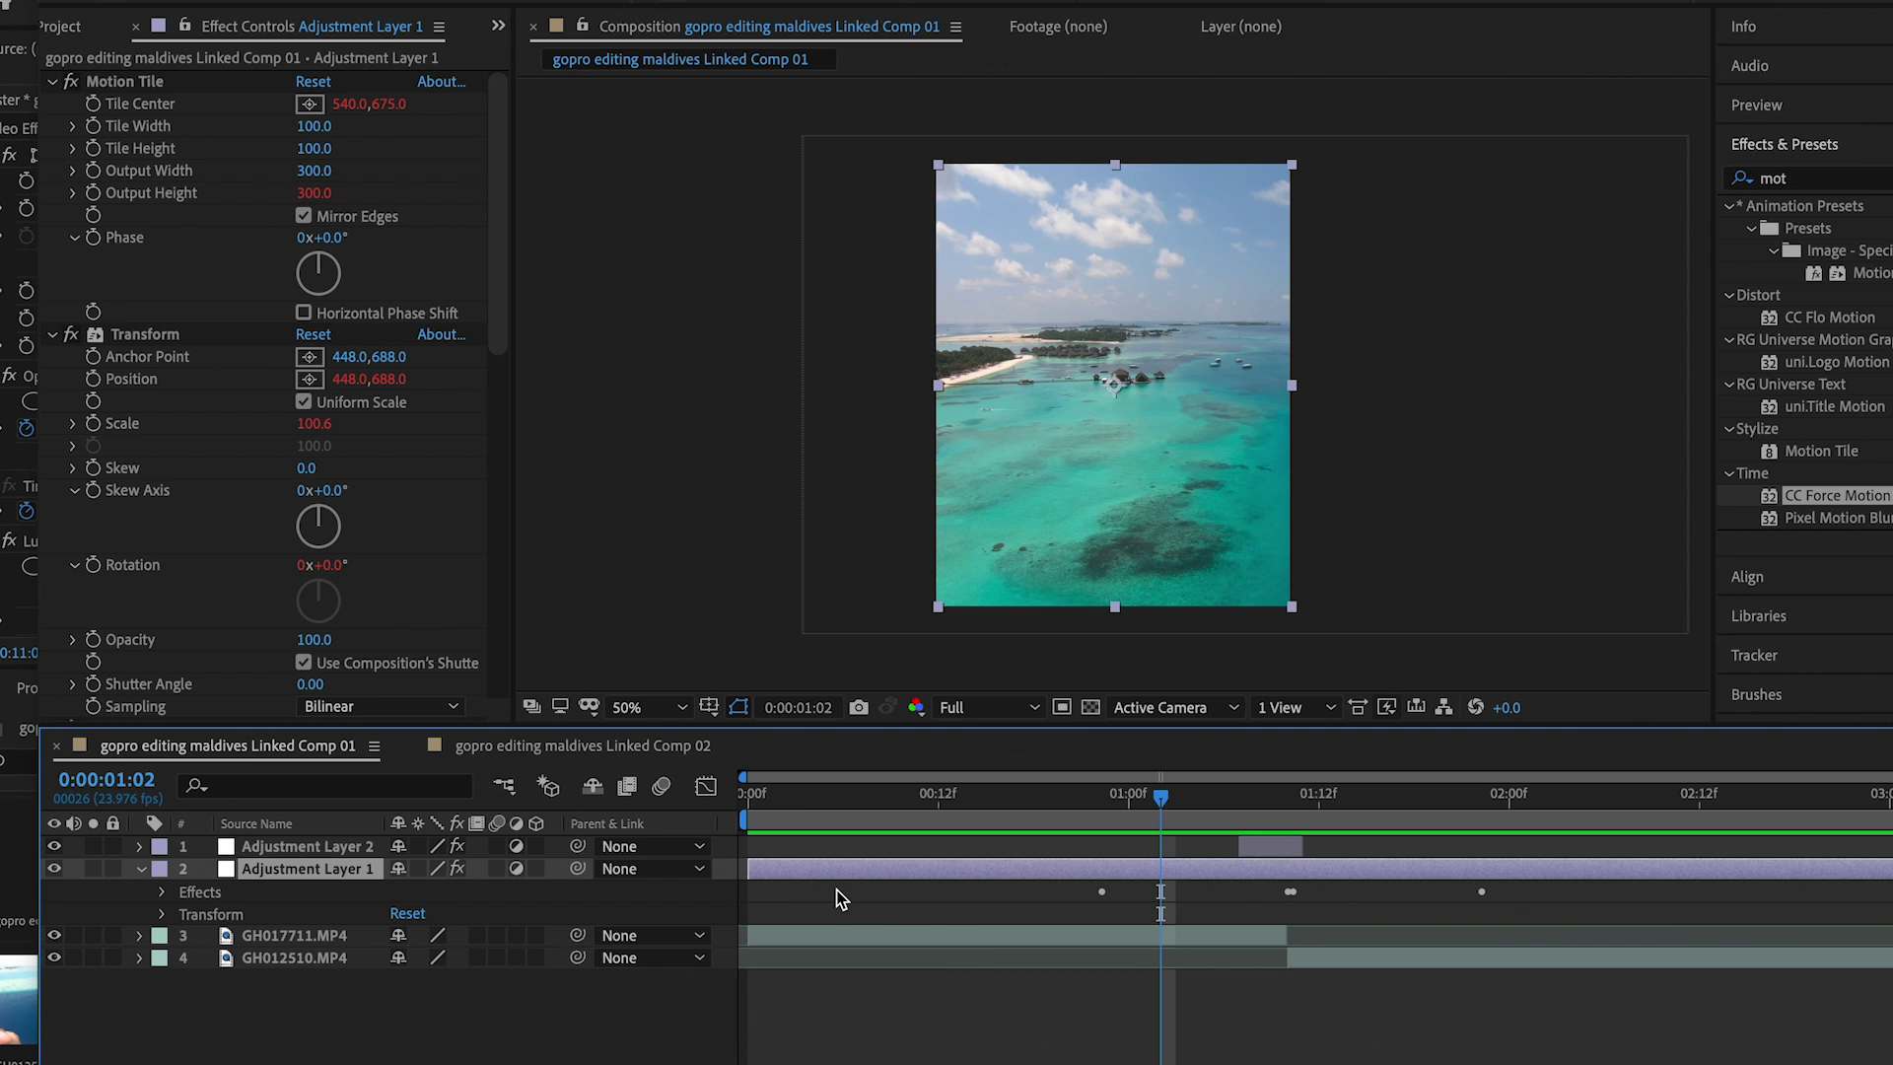
left_click_drag(1163, 797, 1121, 798)
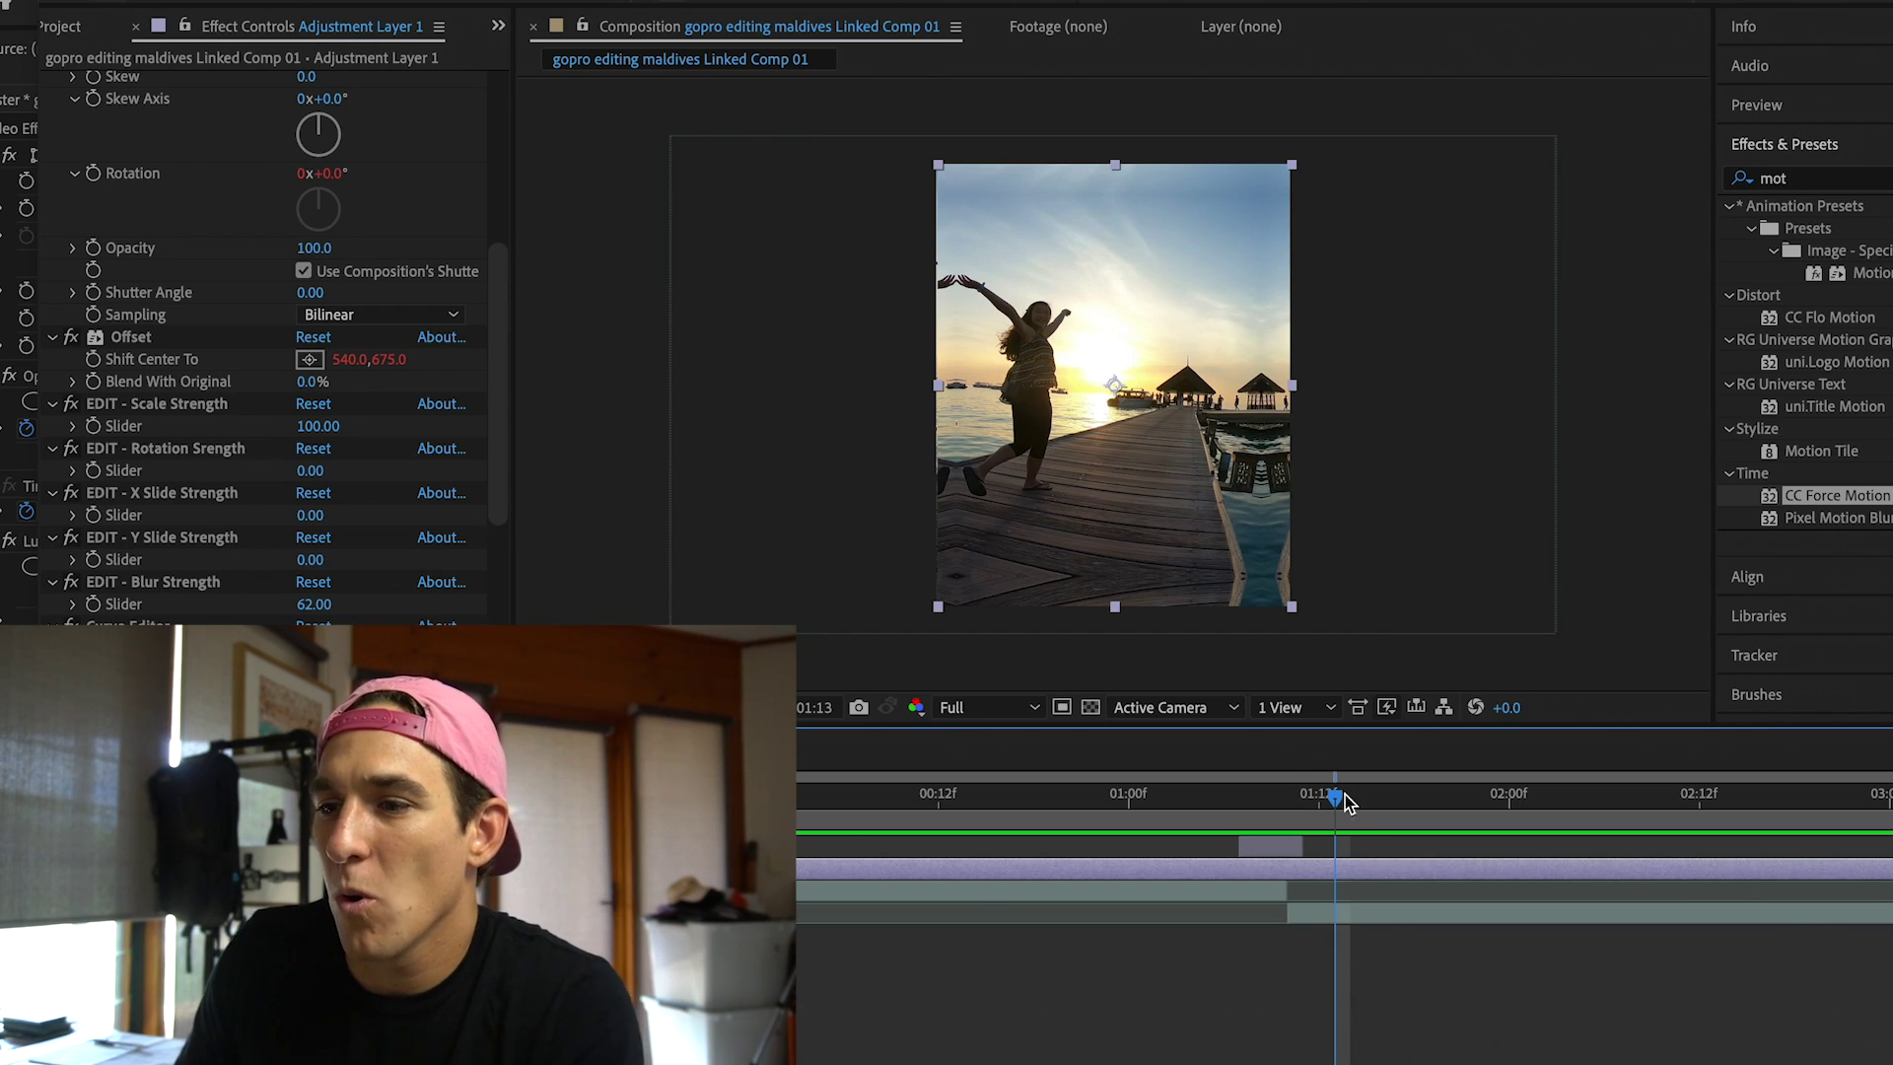
Inspect the CC Force Motion Blur settings on Adjustment Layer 2 and scrub across the cut between GH017711.MP4 and GH012510.MP4.
left_click(1258, 825)
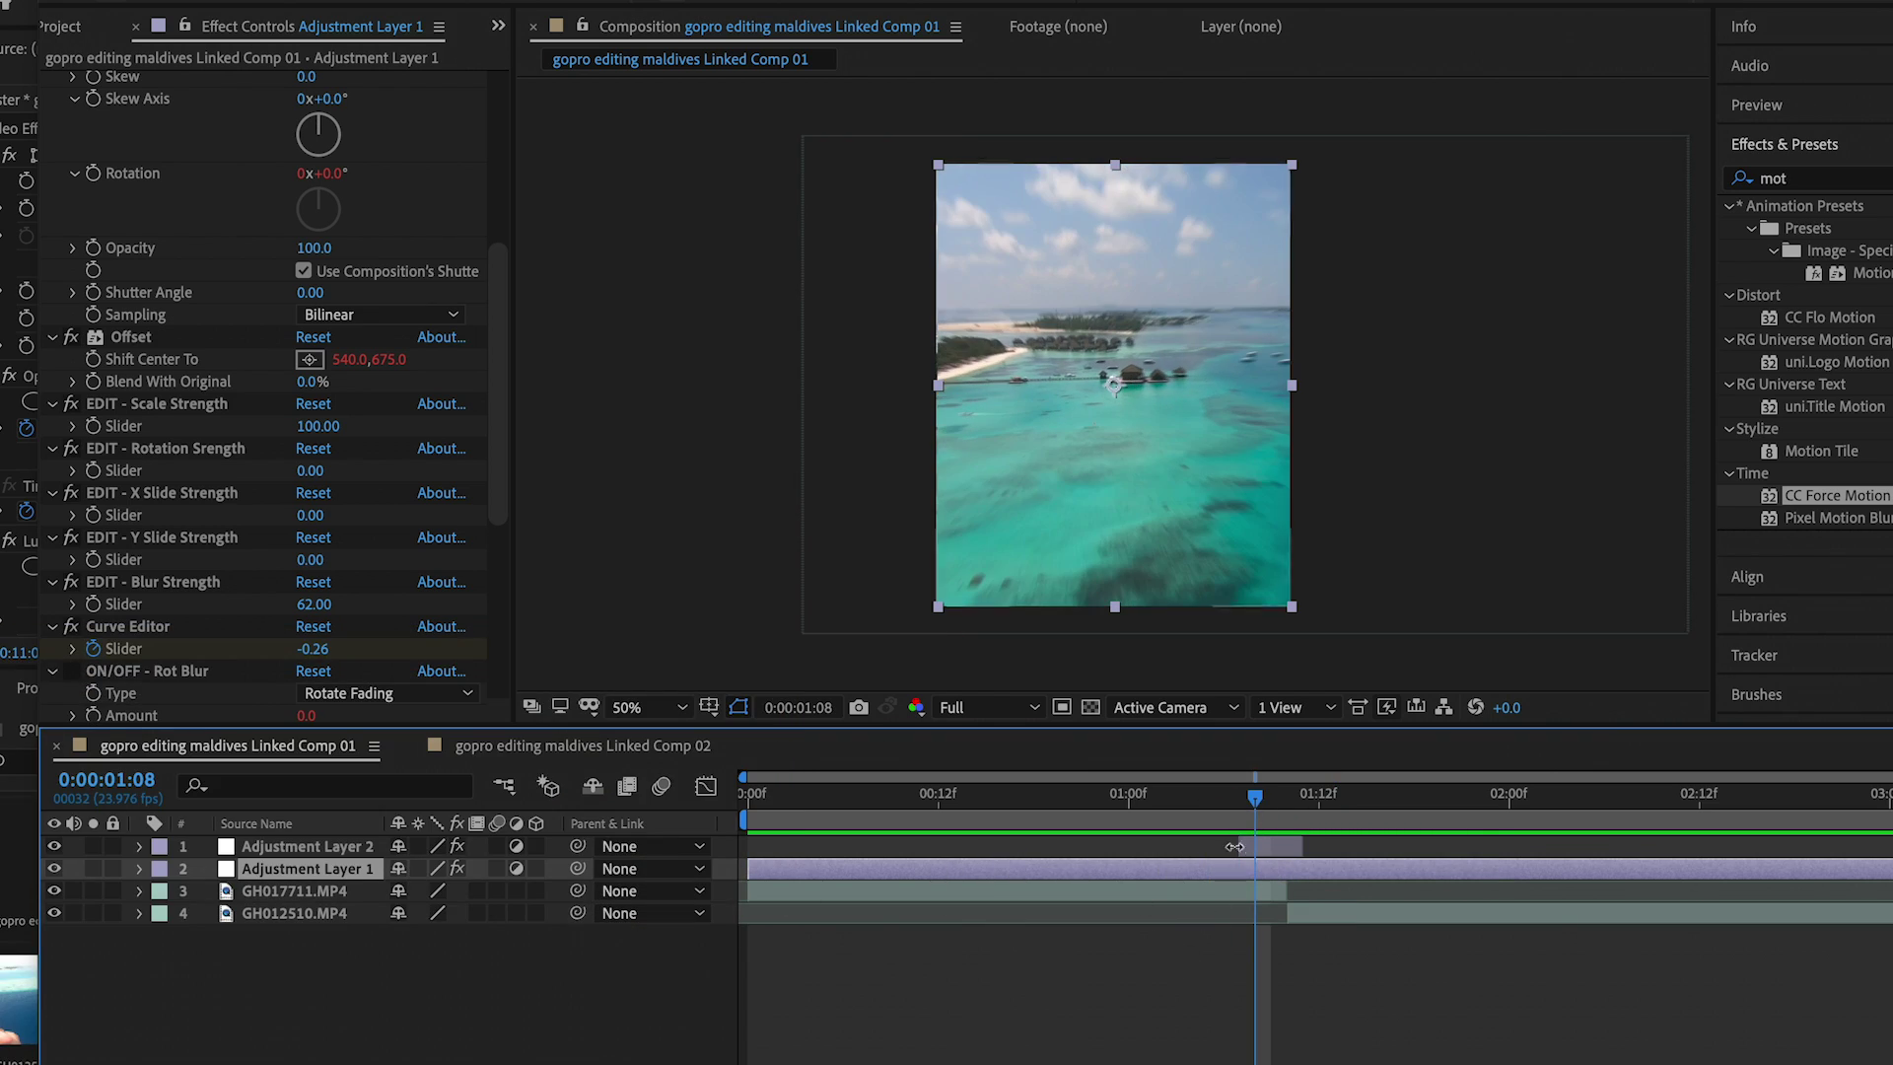
mouse_move(1255, 806)
left_mouse_down()
mouse_move(1237, 811)
mouse_move(1261, 810)
left_mouse_up()
left_click(1297, 847)
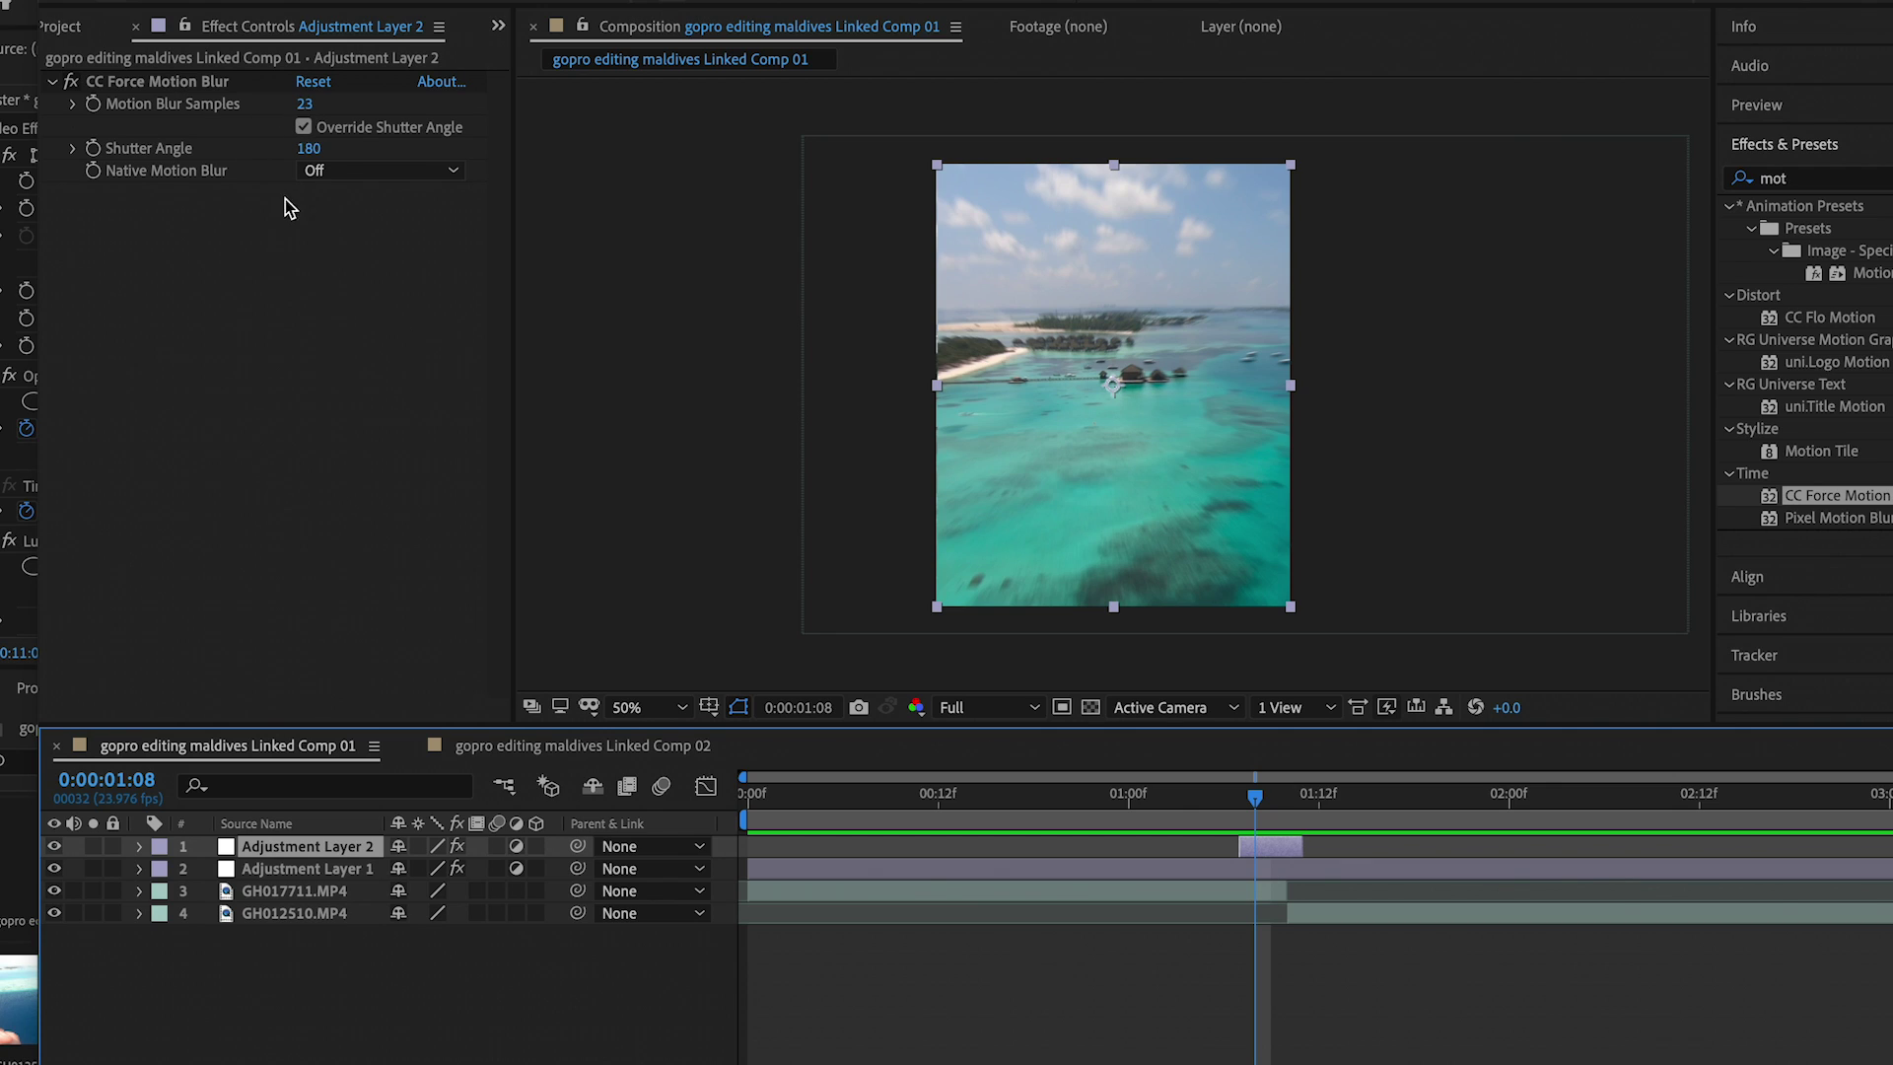
left_click_drag(1264, 802, 1351, 860)
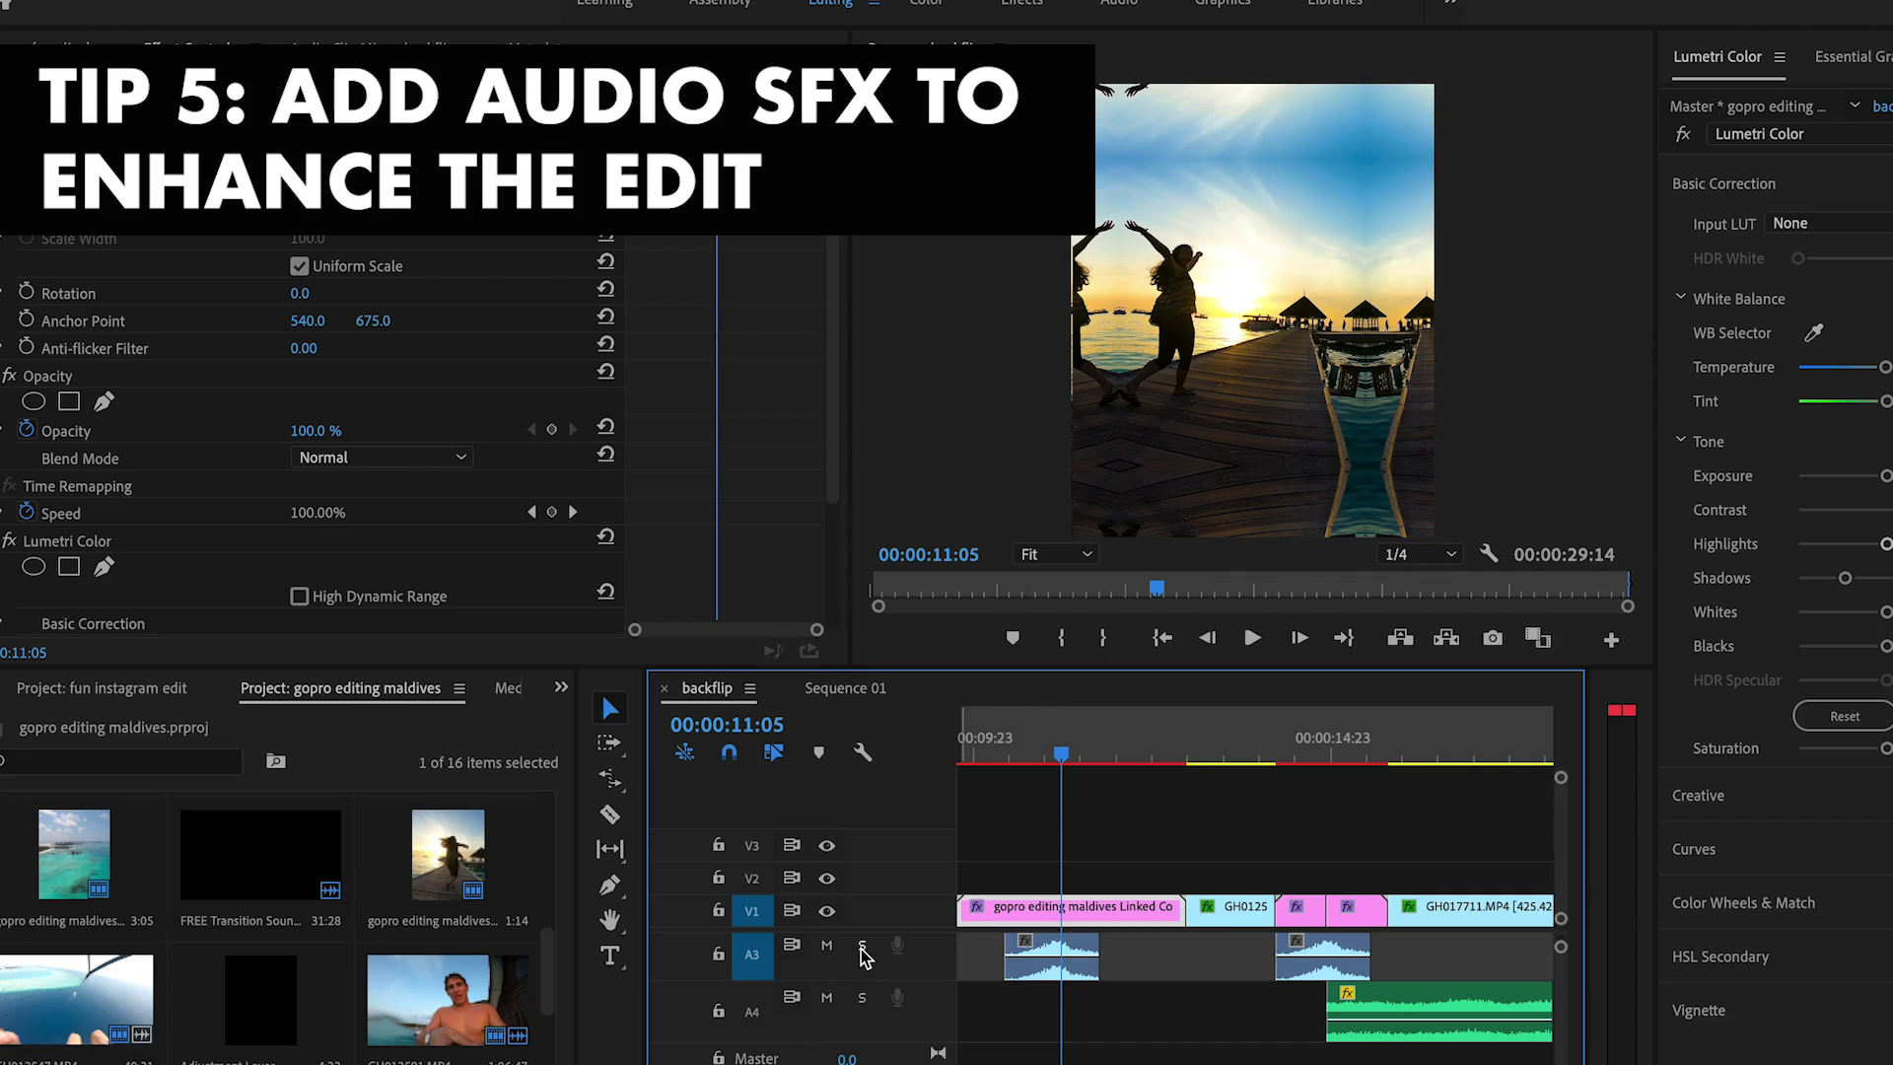
Solo audio track A3 and play its transition sound effect from 00:00:10:14.
left_click_drag(1064, 767, 1014, 767)
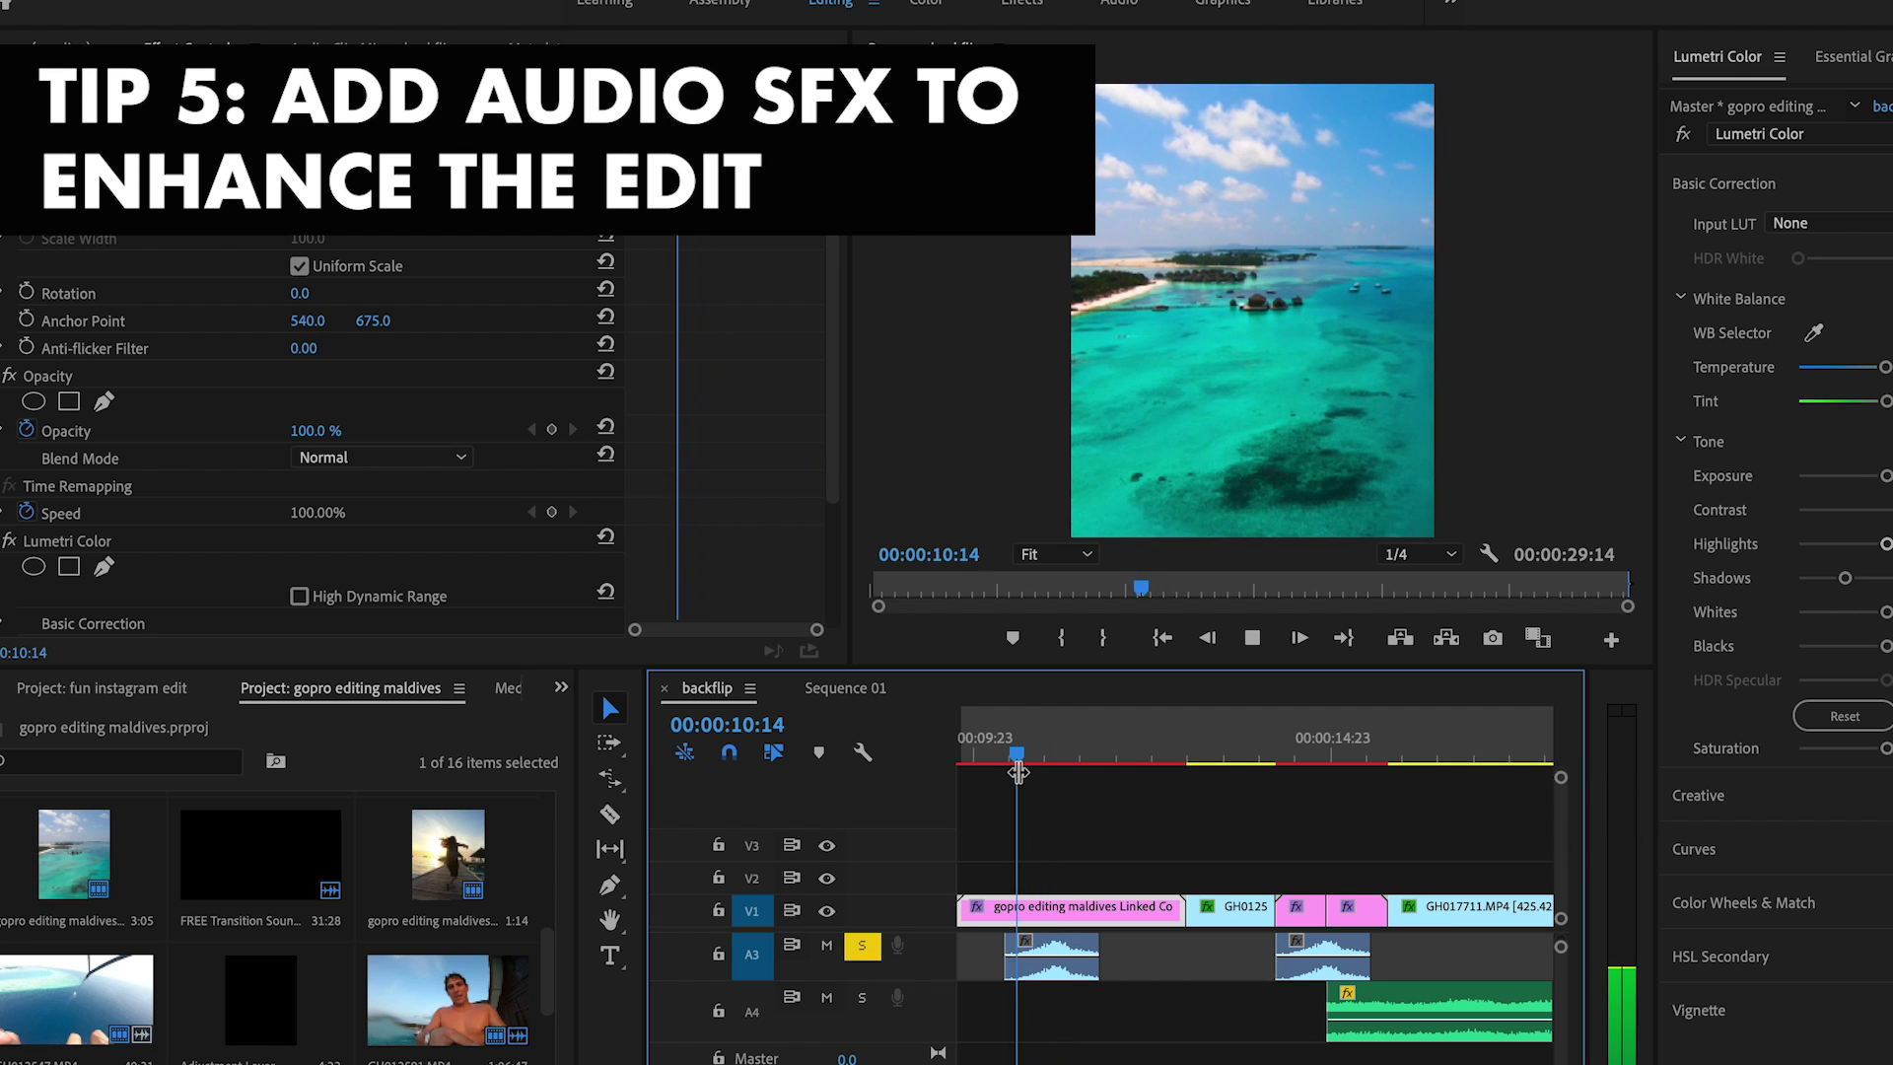
key("space")
left_click(1021, 764)
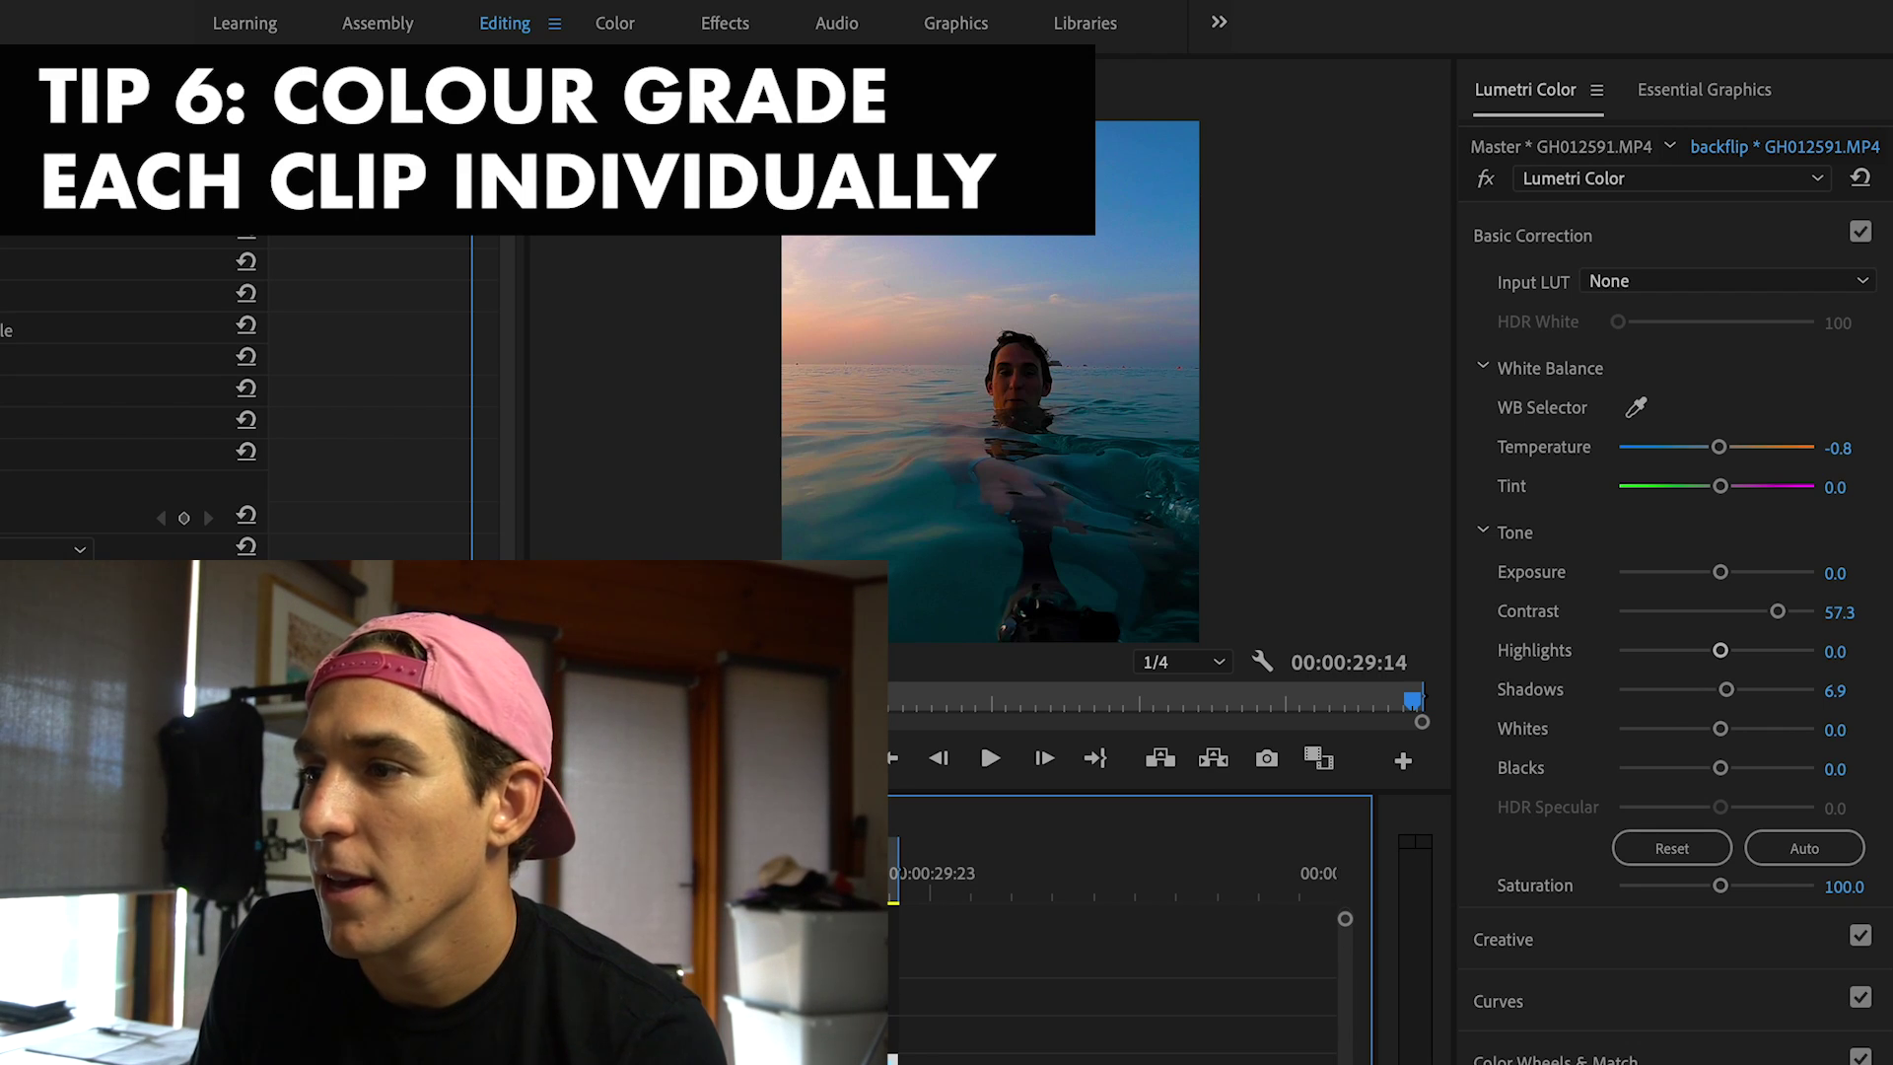
Move back to the sunset swimming shot and show the Lumetri Color settings of GH012591.MP4.
key("Up")
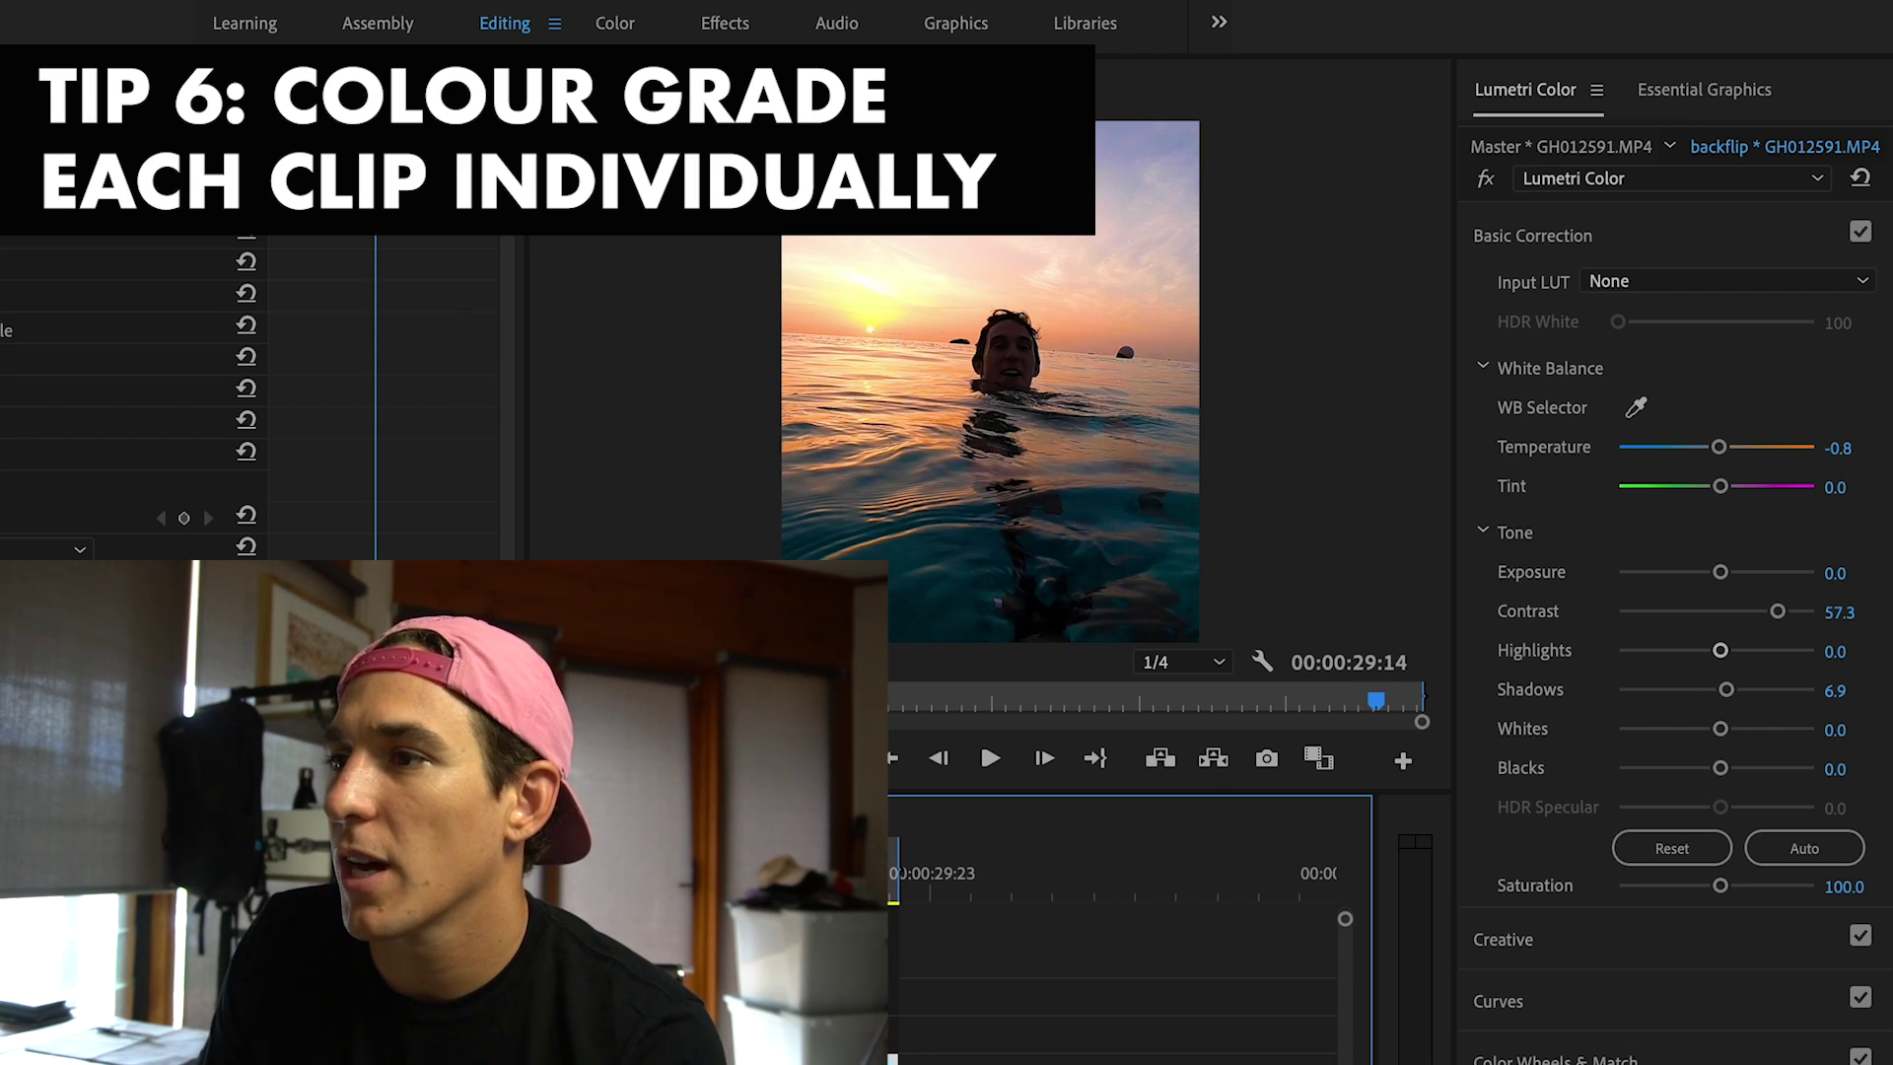
left_click(1653, 92)
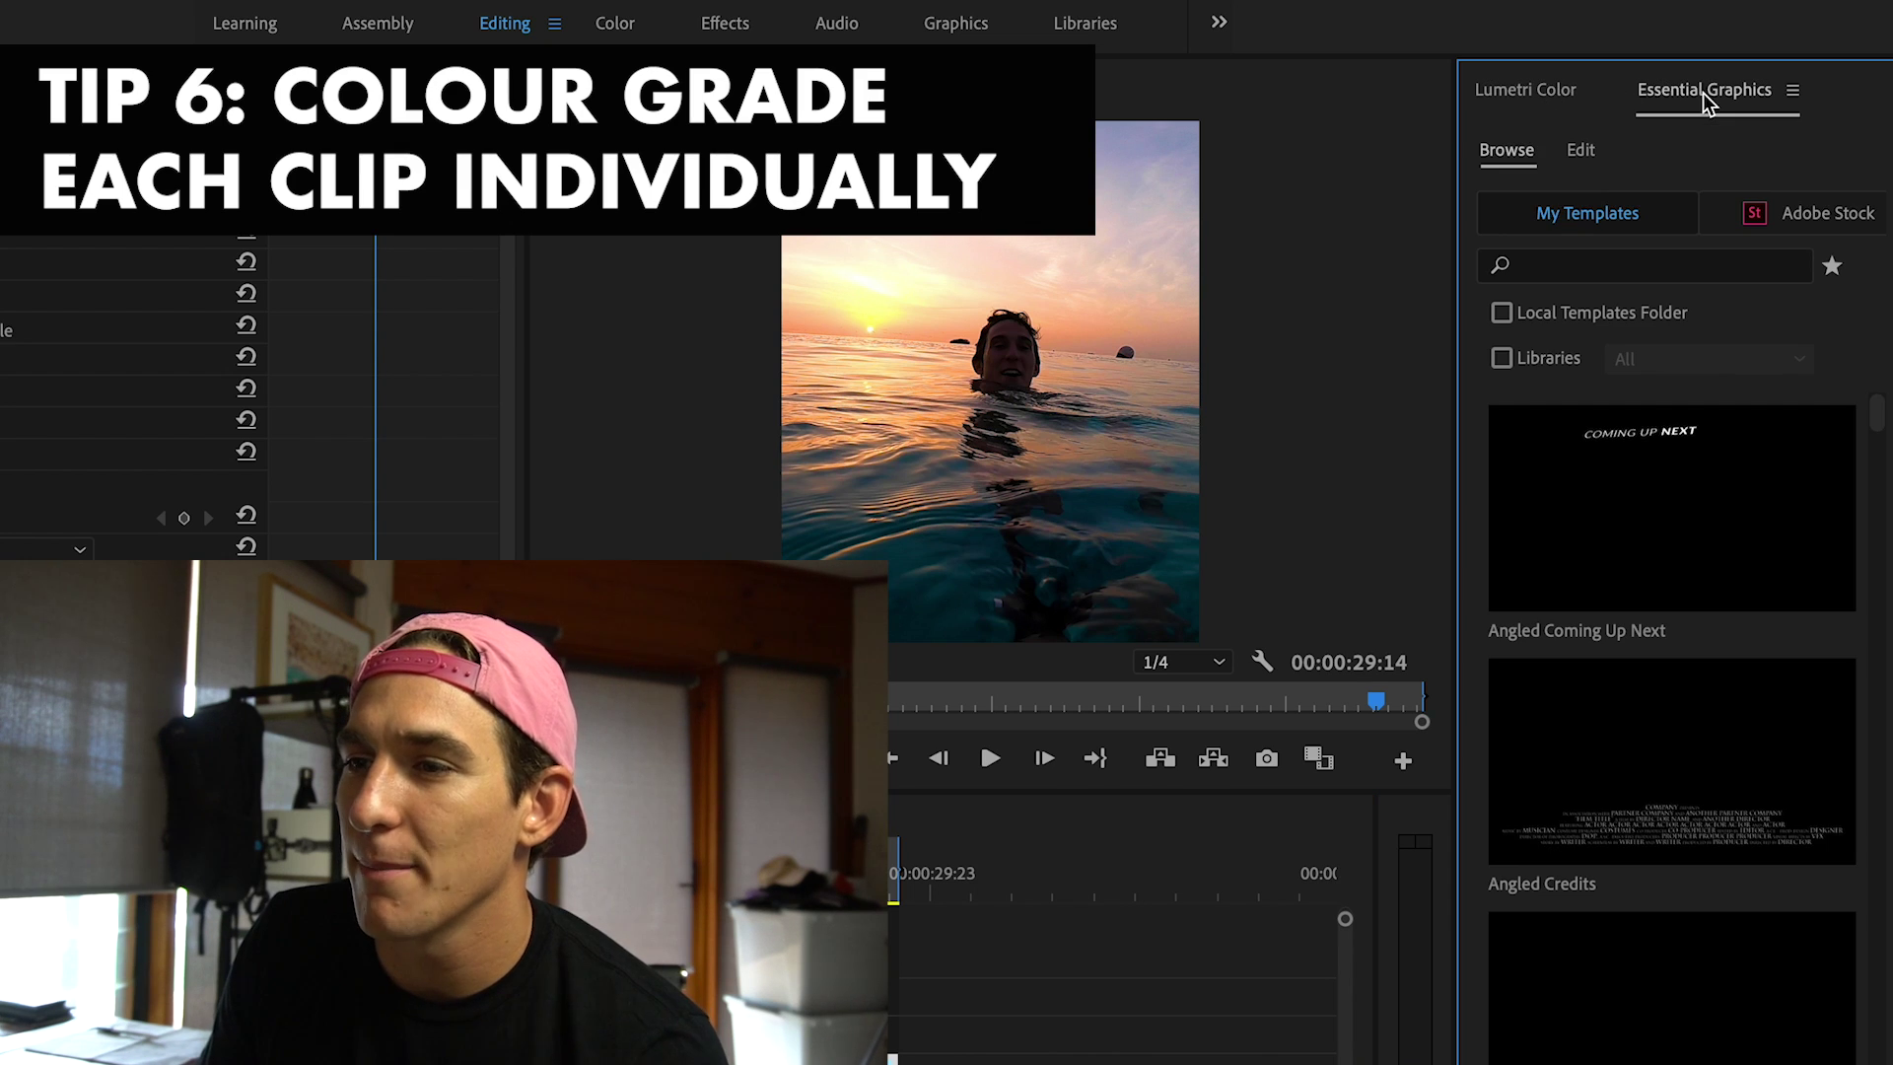
left_click(1548, 92)
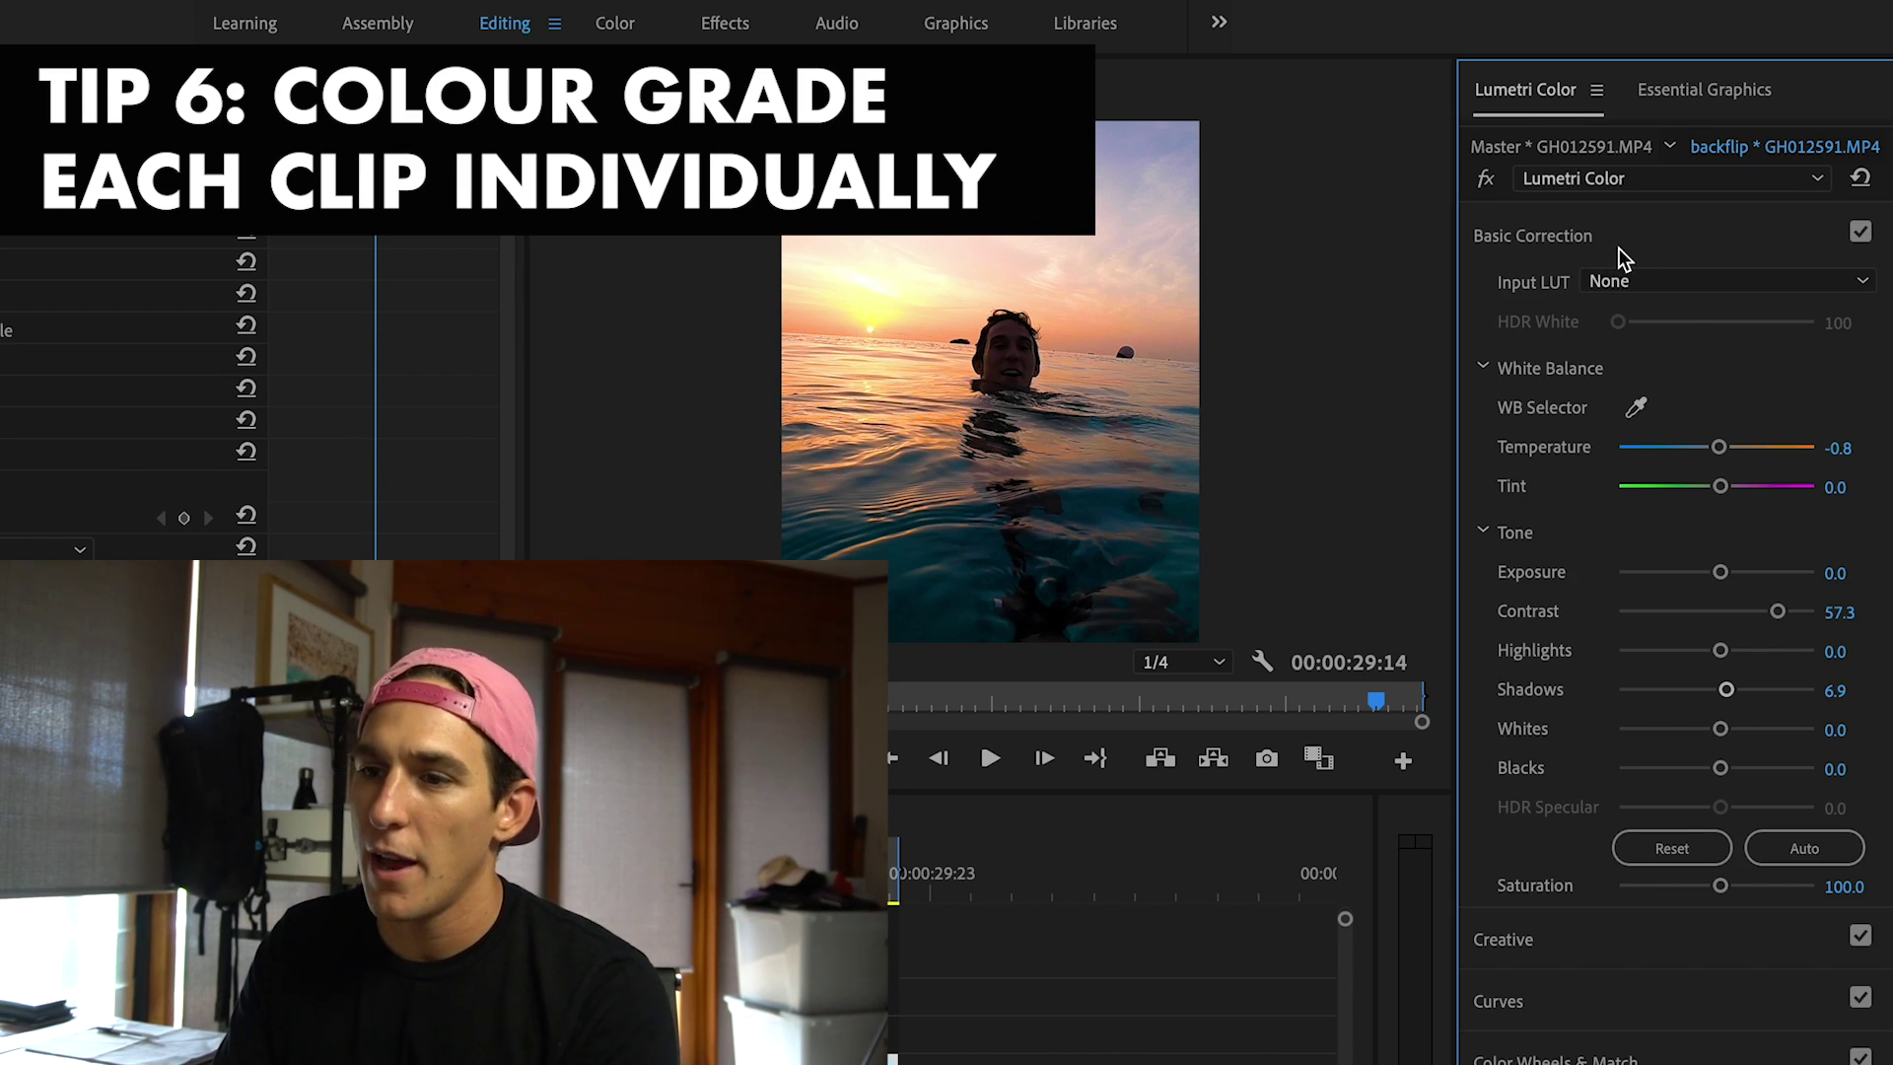
Browse the Creative look previews for GH012591.MP4 as far as SL BIG.
left_click(1577, 932)
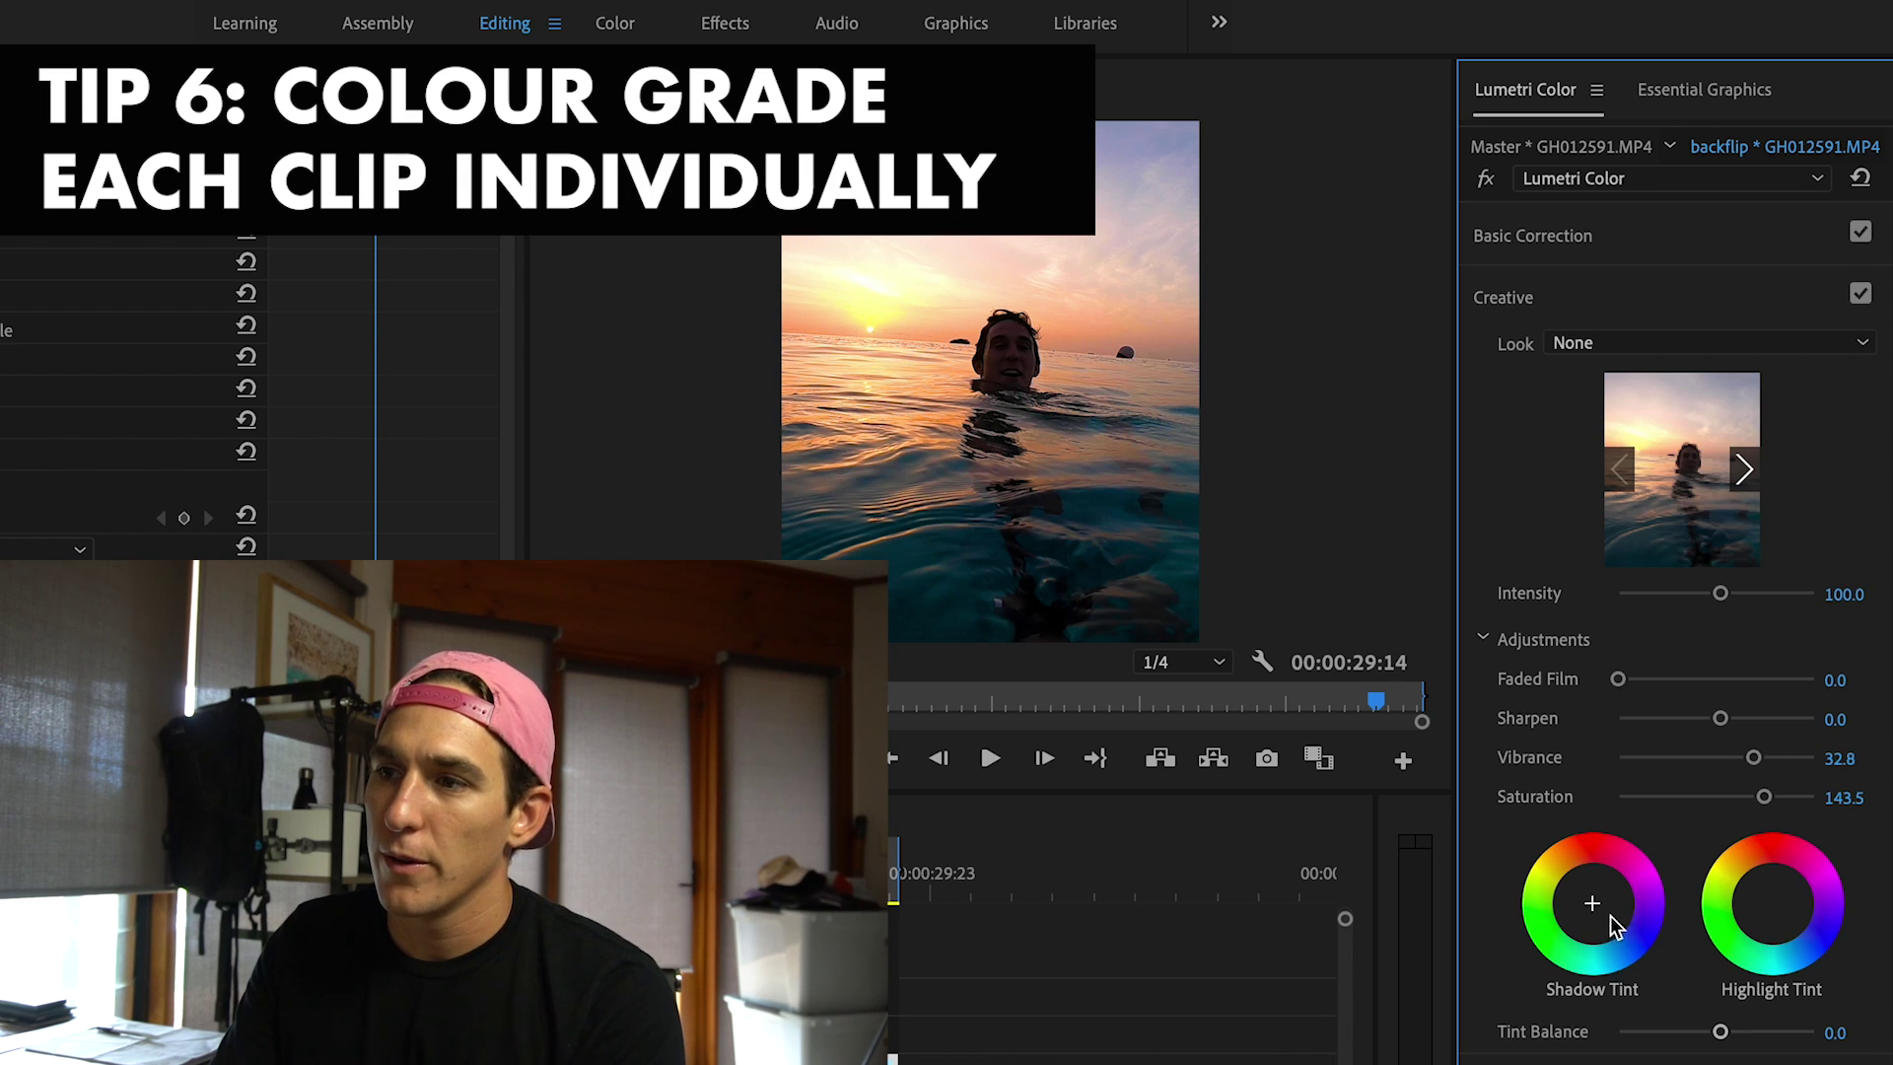
left_click(1745, 467)
left_click(1745, 467)
left_click(1745, 467)
left_click(1745, 468)
left_click(1745, 467)
left_click(1745, 467)
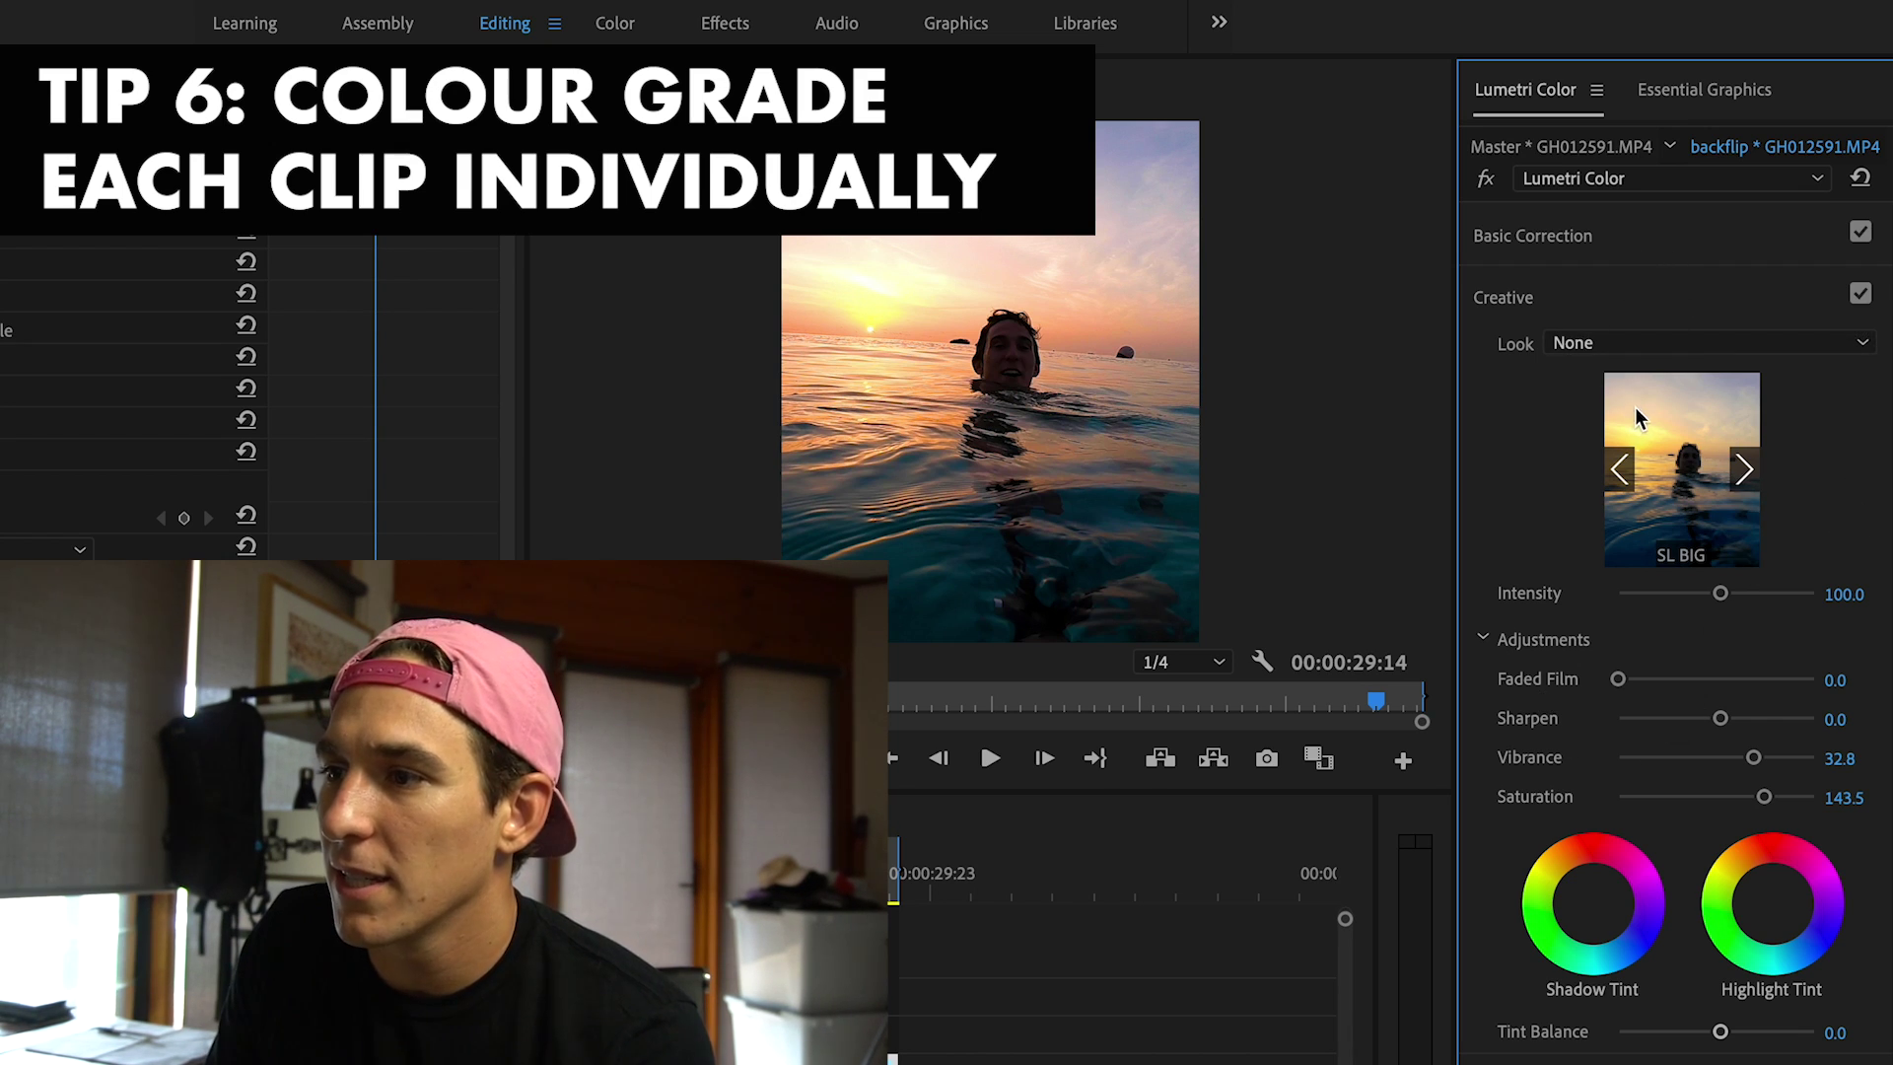
Review the Basic Correction, Creative and Curves settings of the sunset swimming clip GH012591.MP4.
left_click(1574, 239)
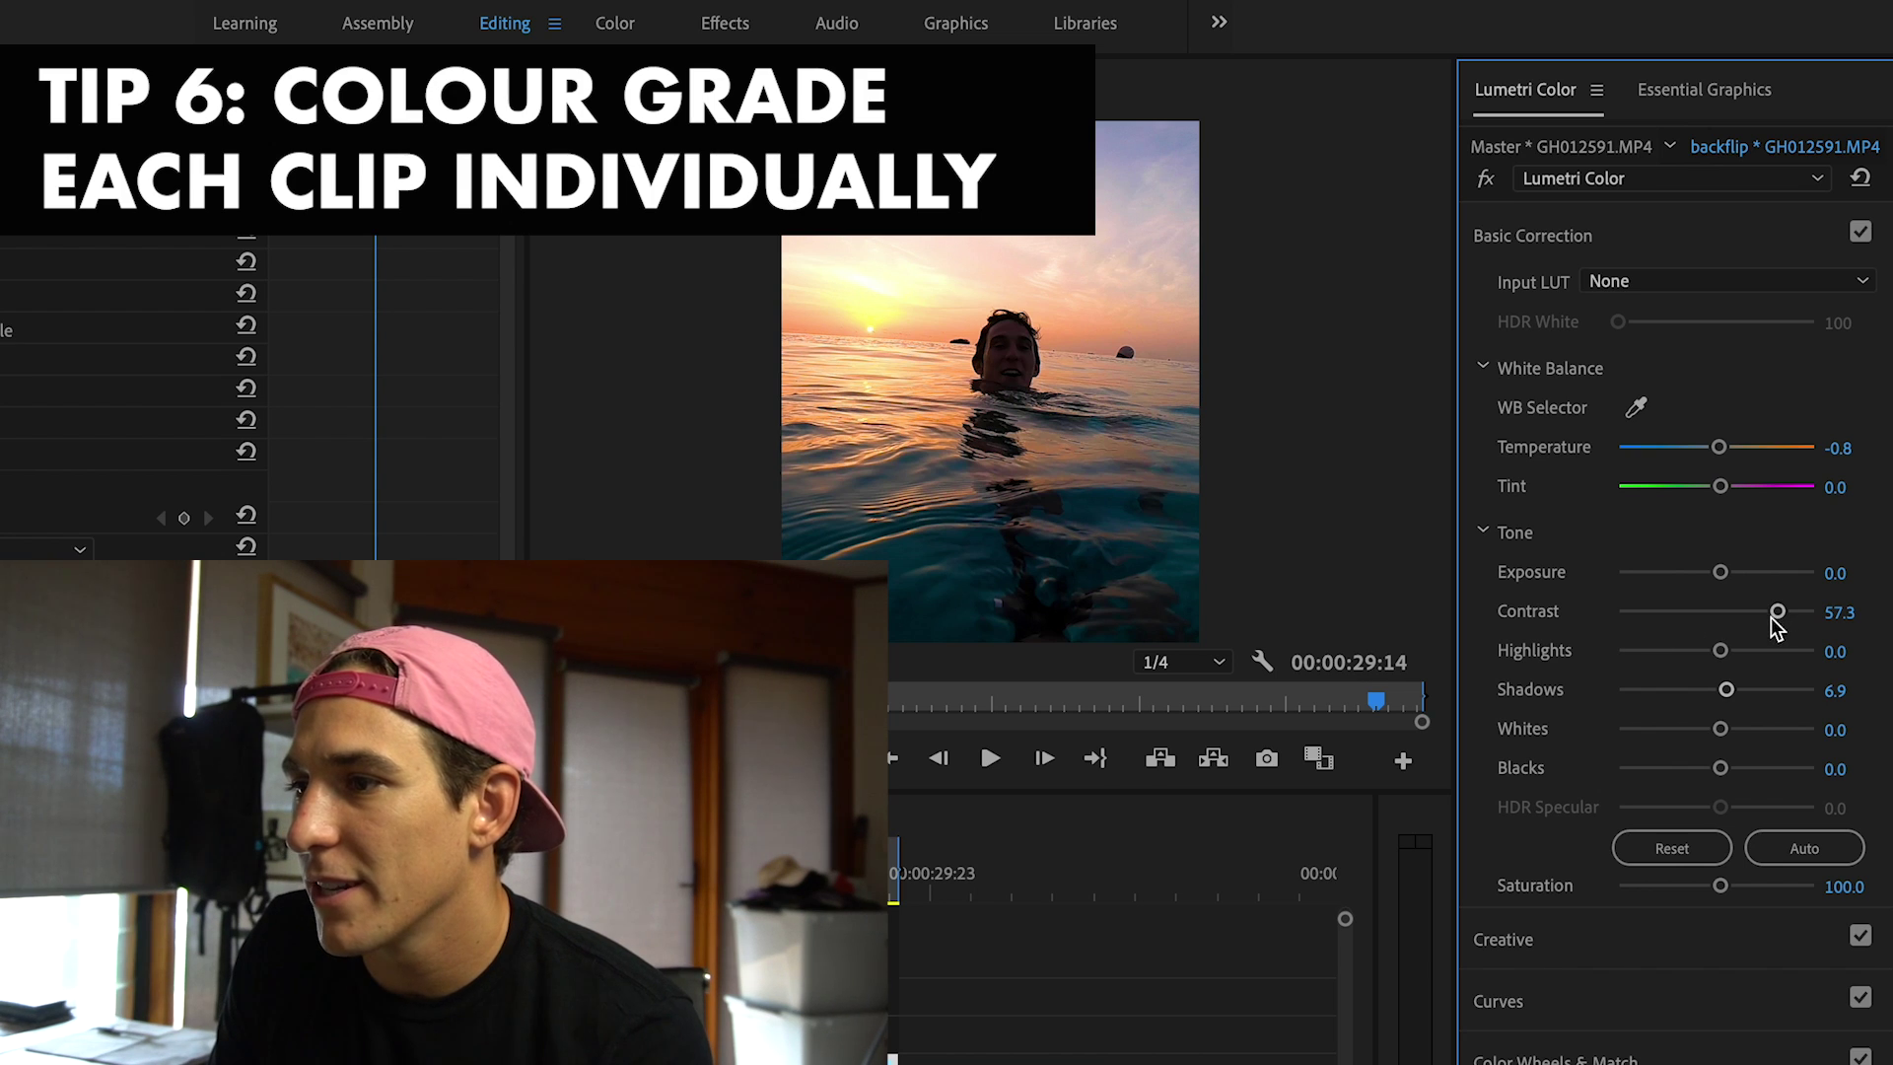
left_click(1628, 936)
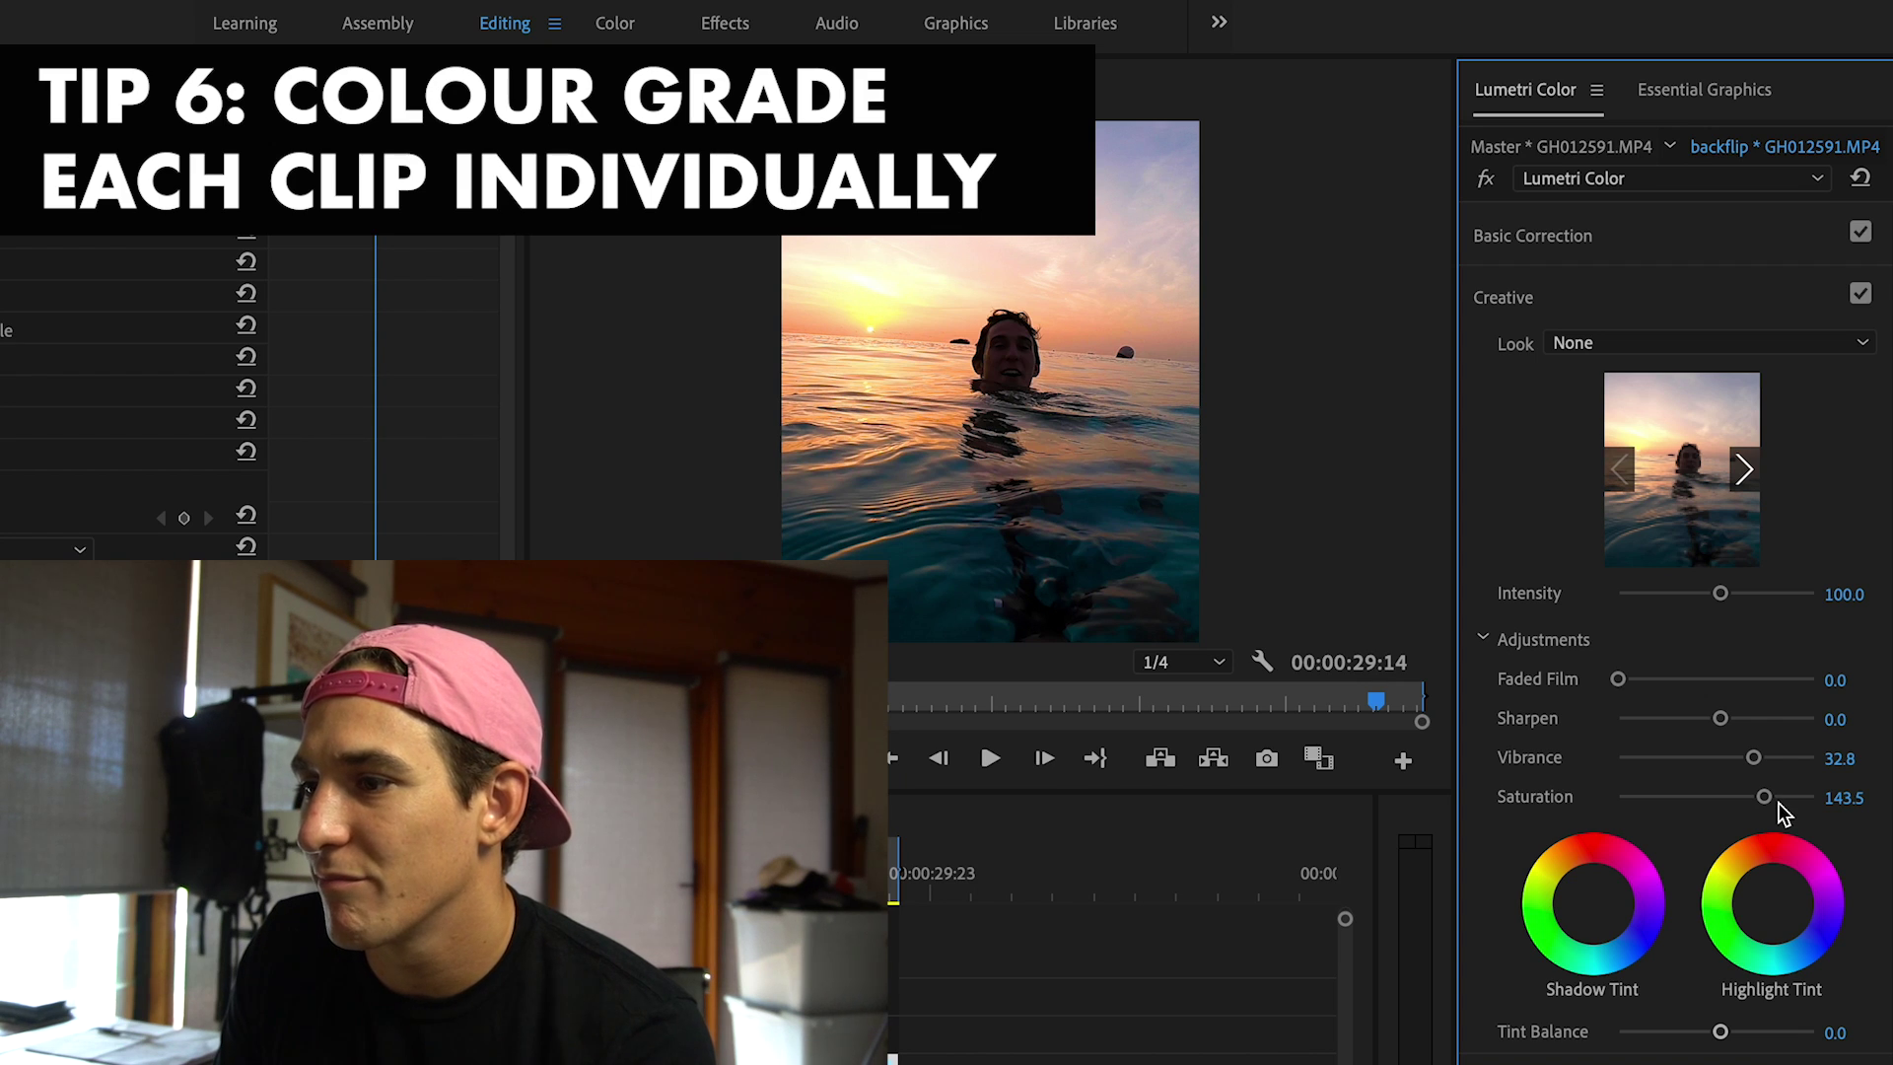
left_click(1624, 1059)
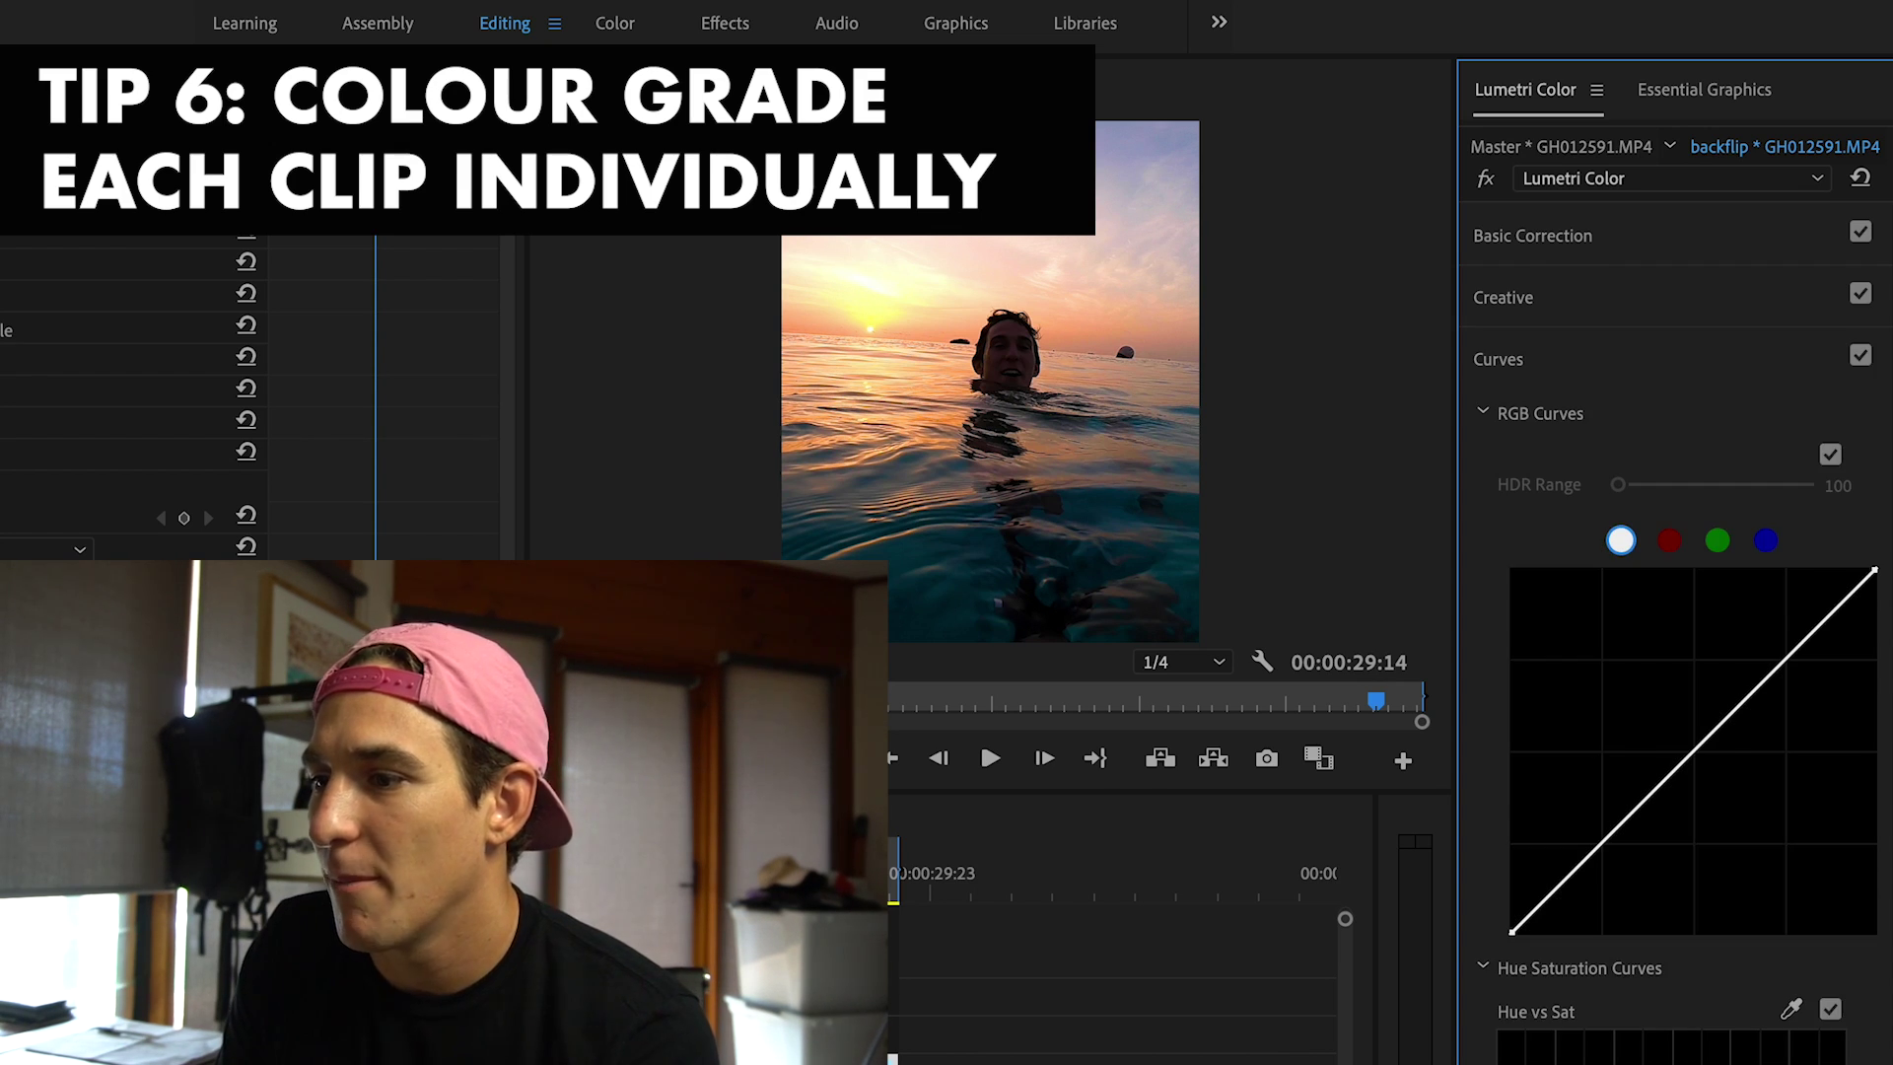
scroll(1494, 755, "down", 5)
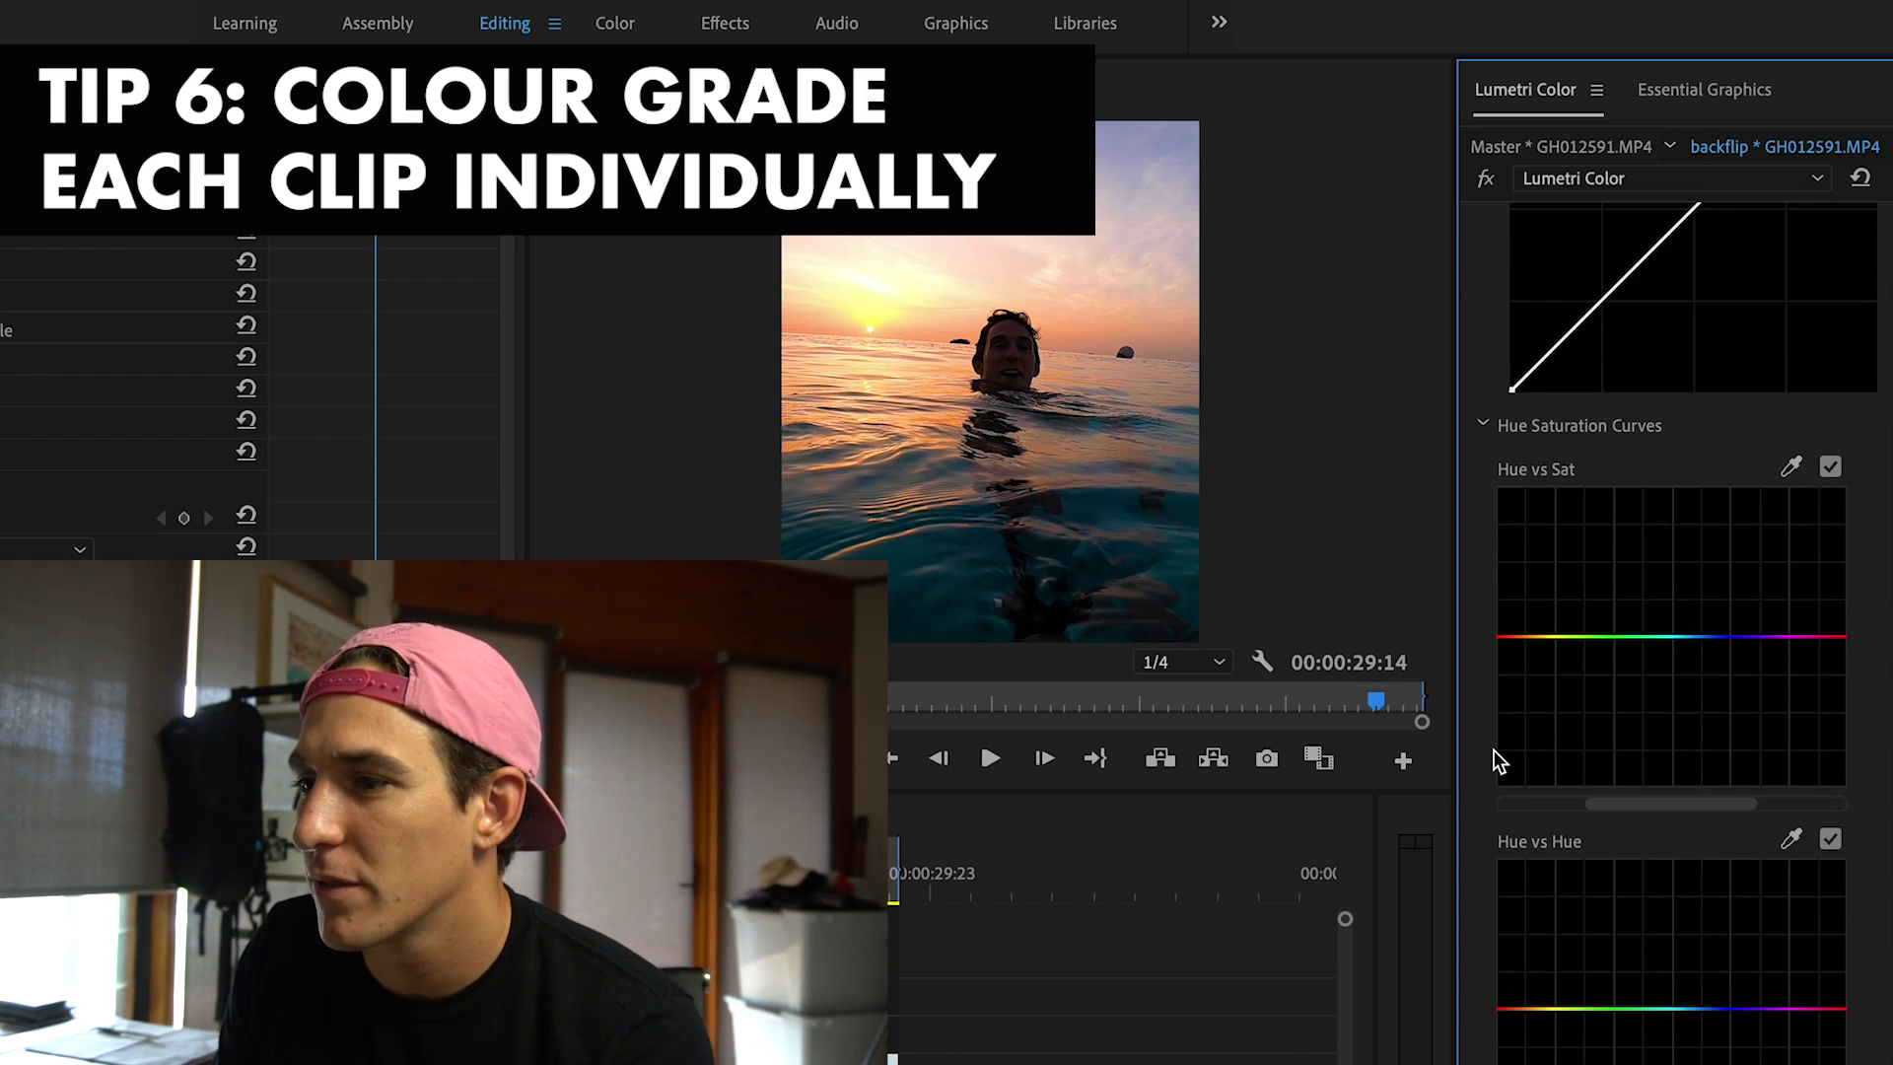
scroll(1488, 759, "up", 5)
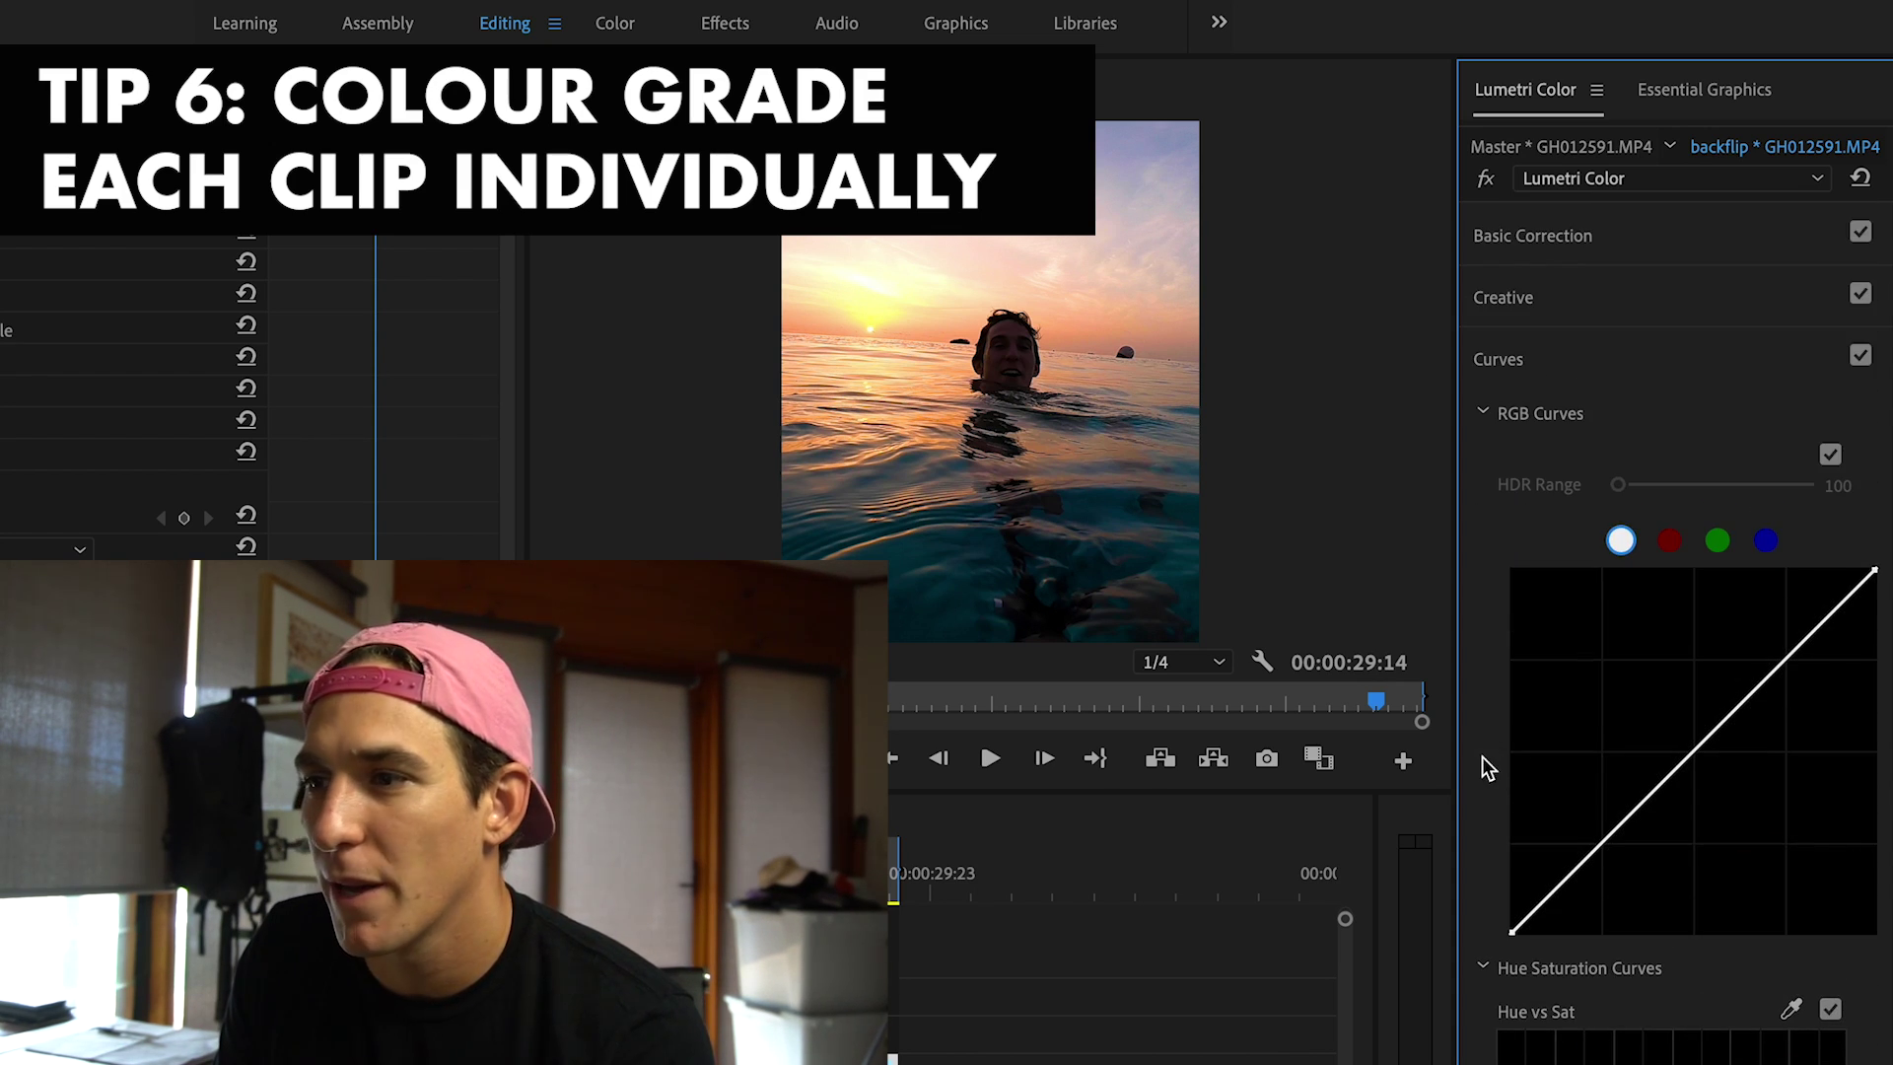
left_click(1537, 317)
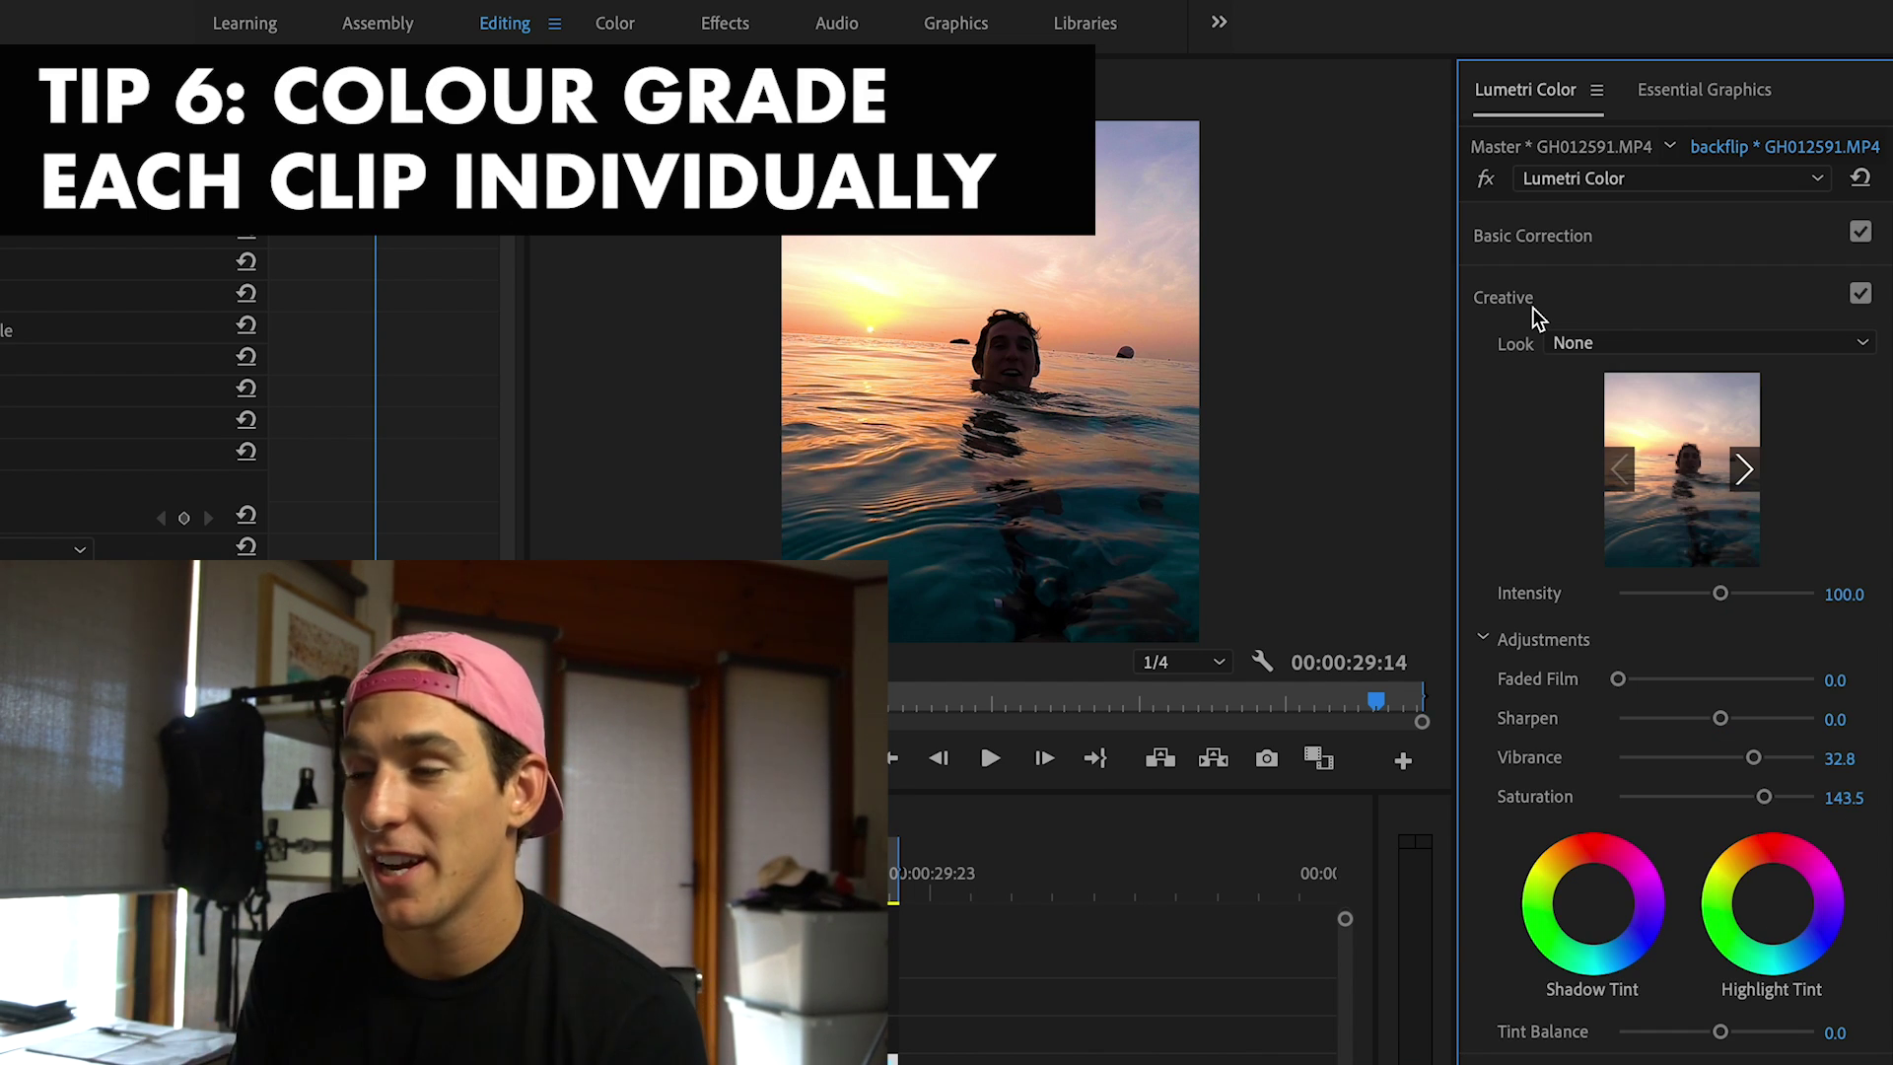
Go to the sunset pier clip GH012541.MP4 and examine its Basic Correction and Creative grading.
scroll(979, 892, "up", 3)
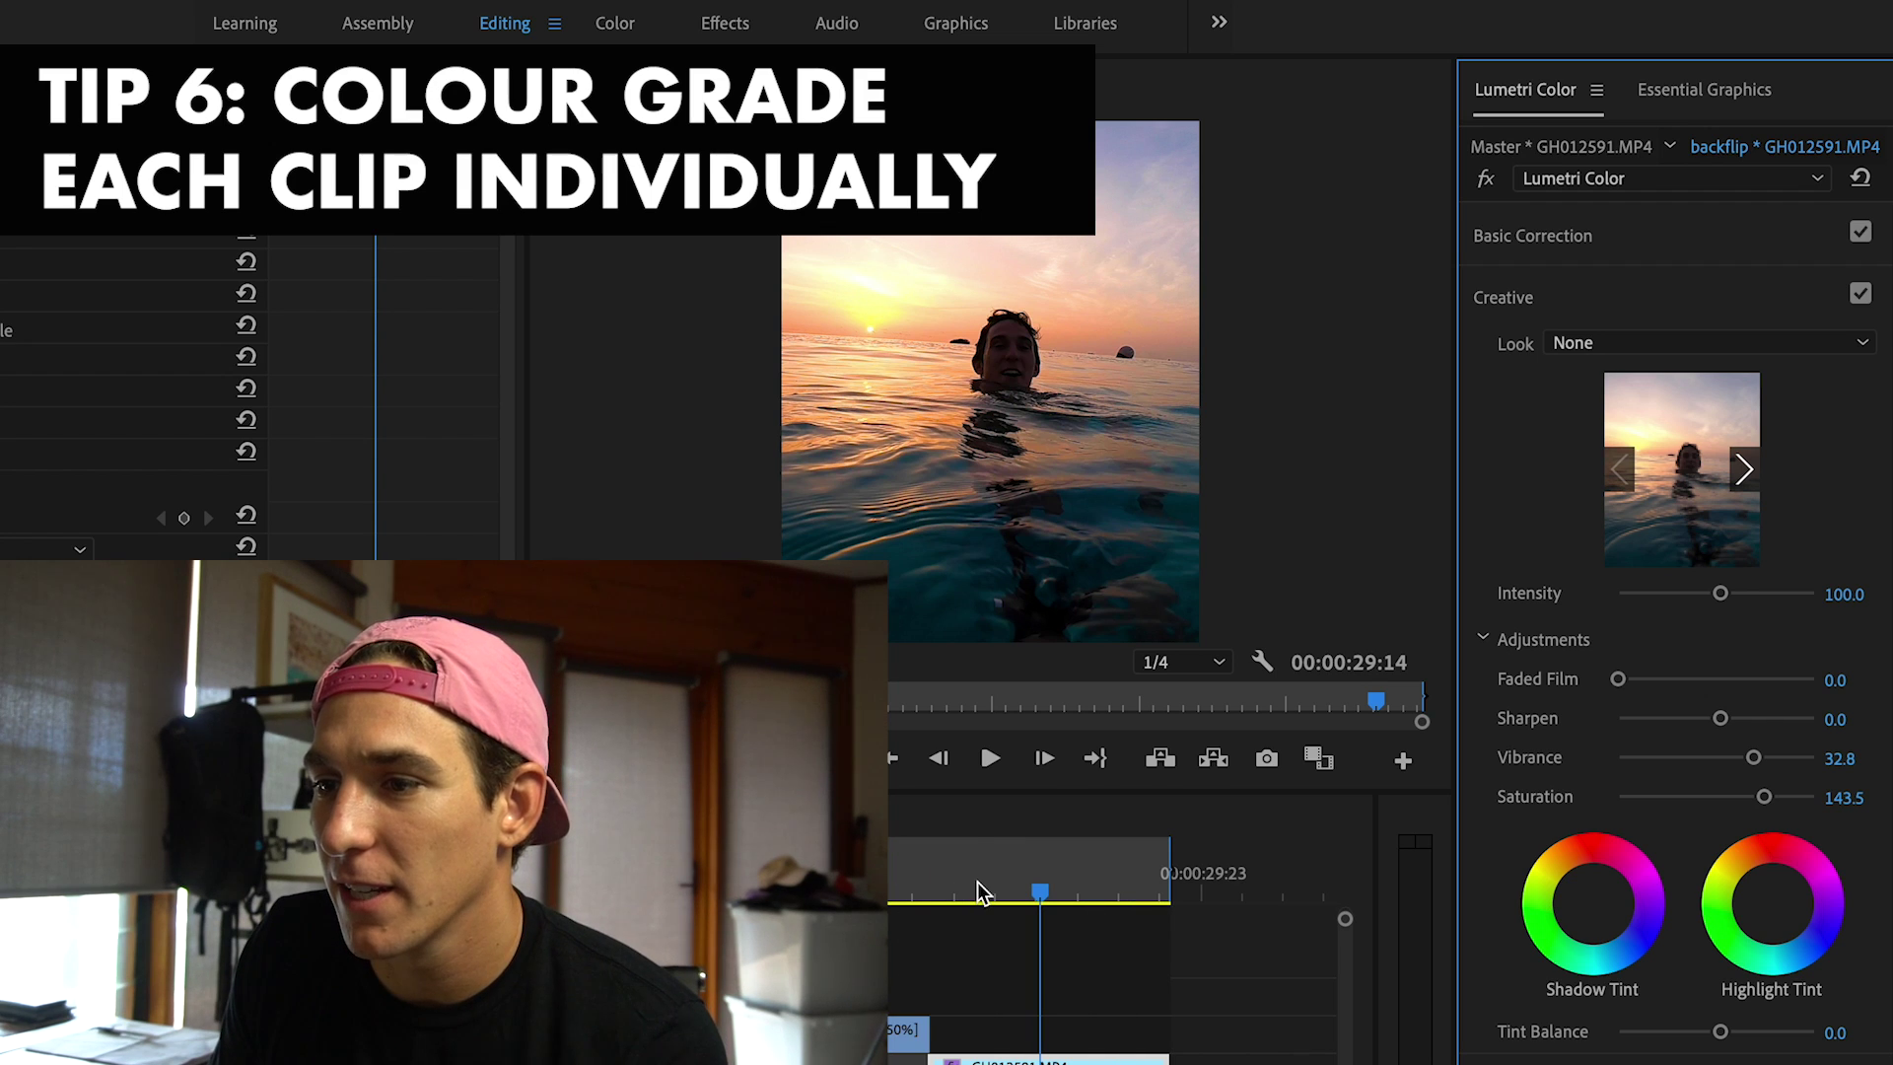
left_click(998, 891)
scroll(997, 891, "up", 5)
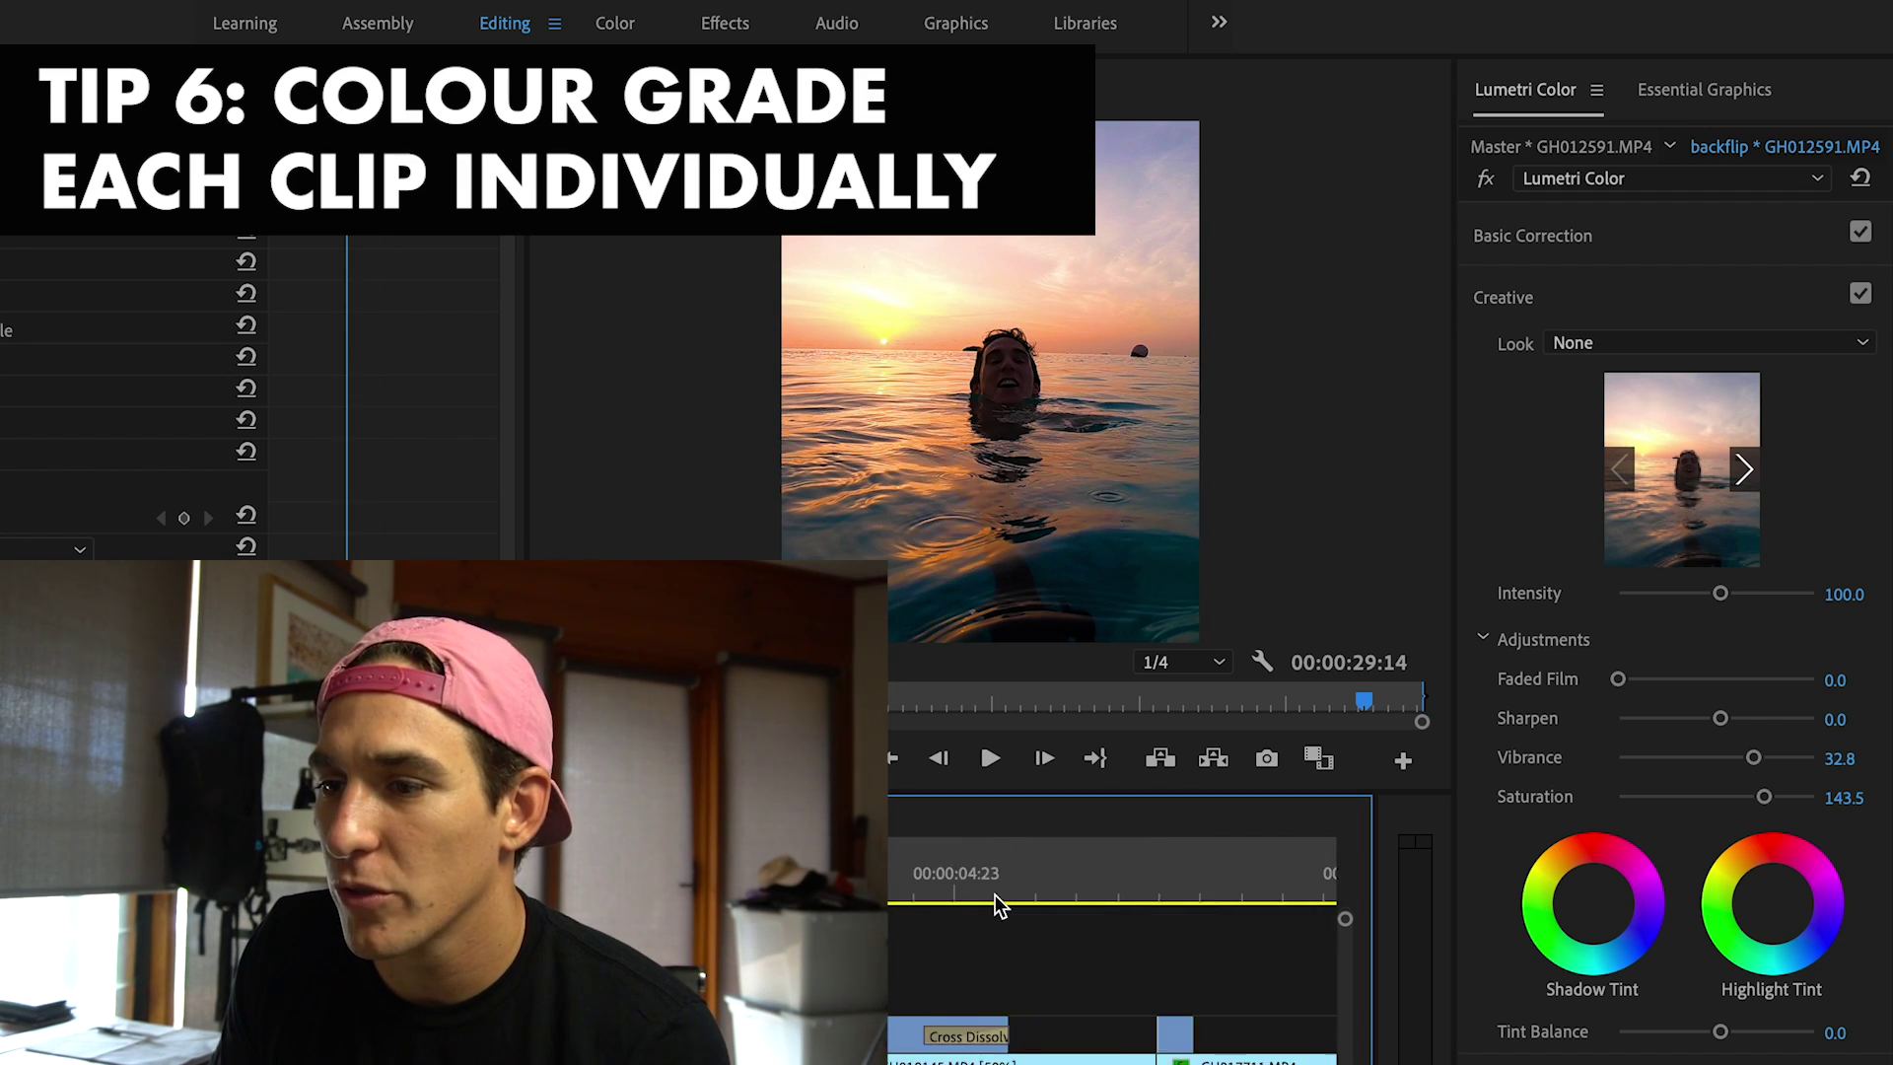
scroll(996, 895, "up", 2)
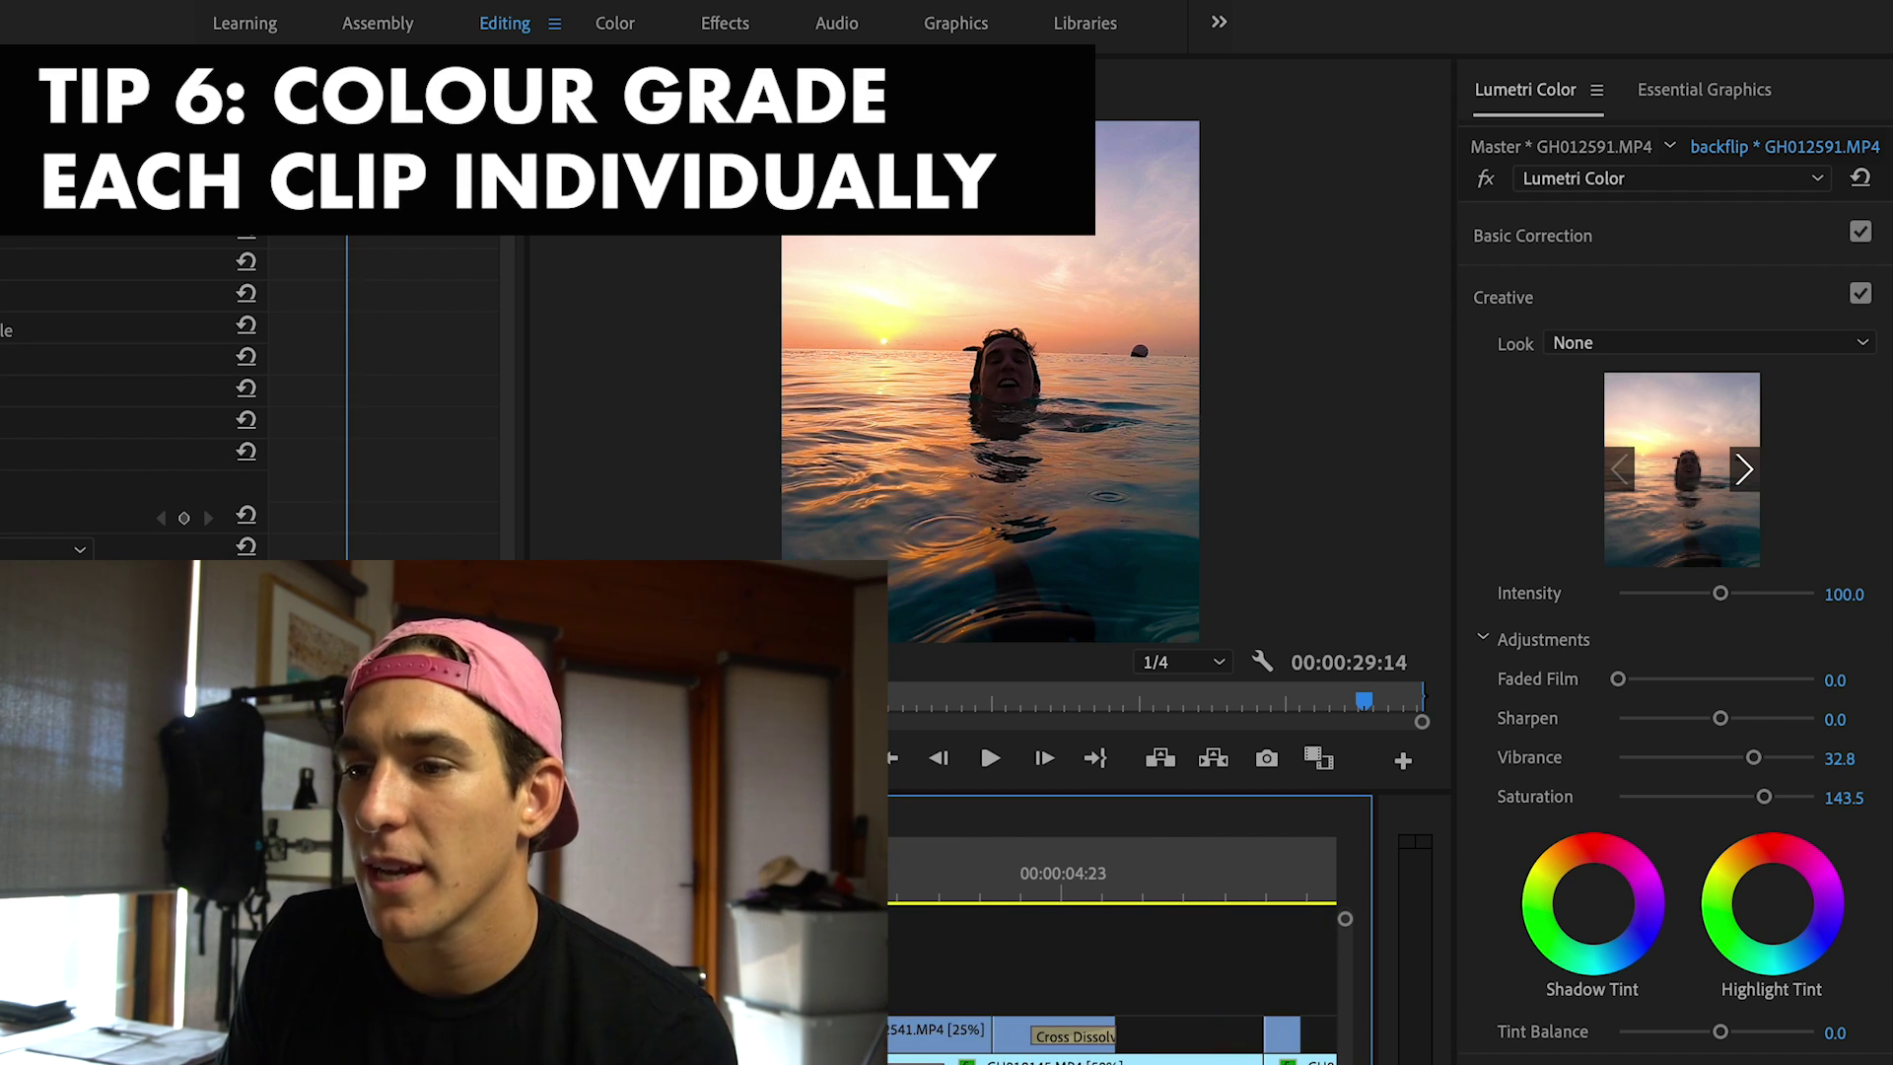
key("Up")
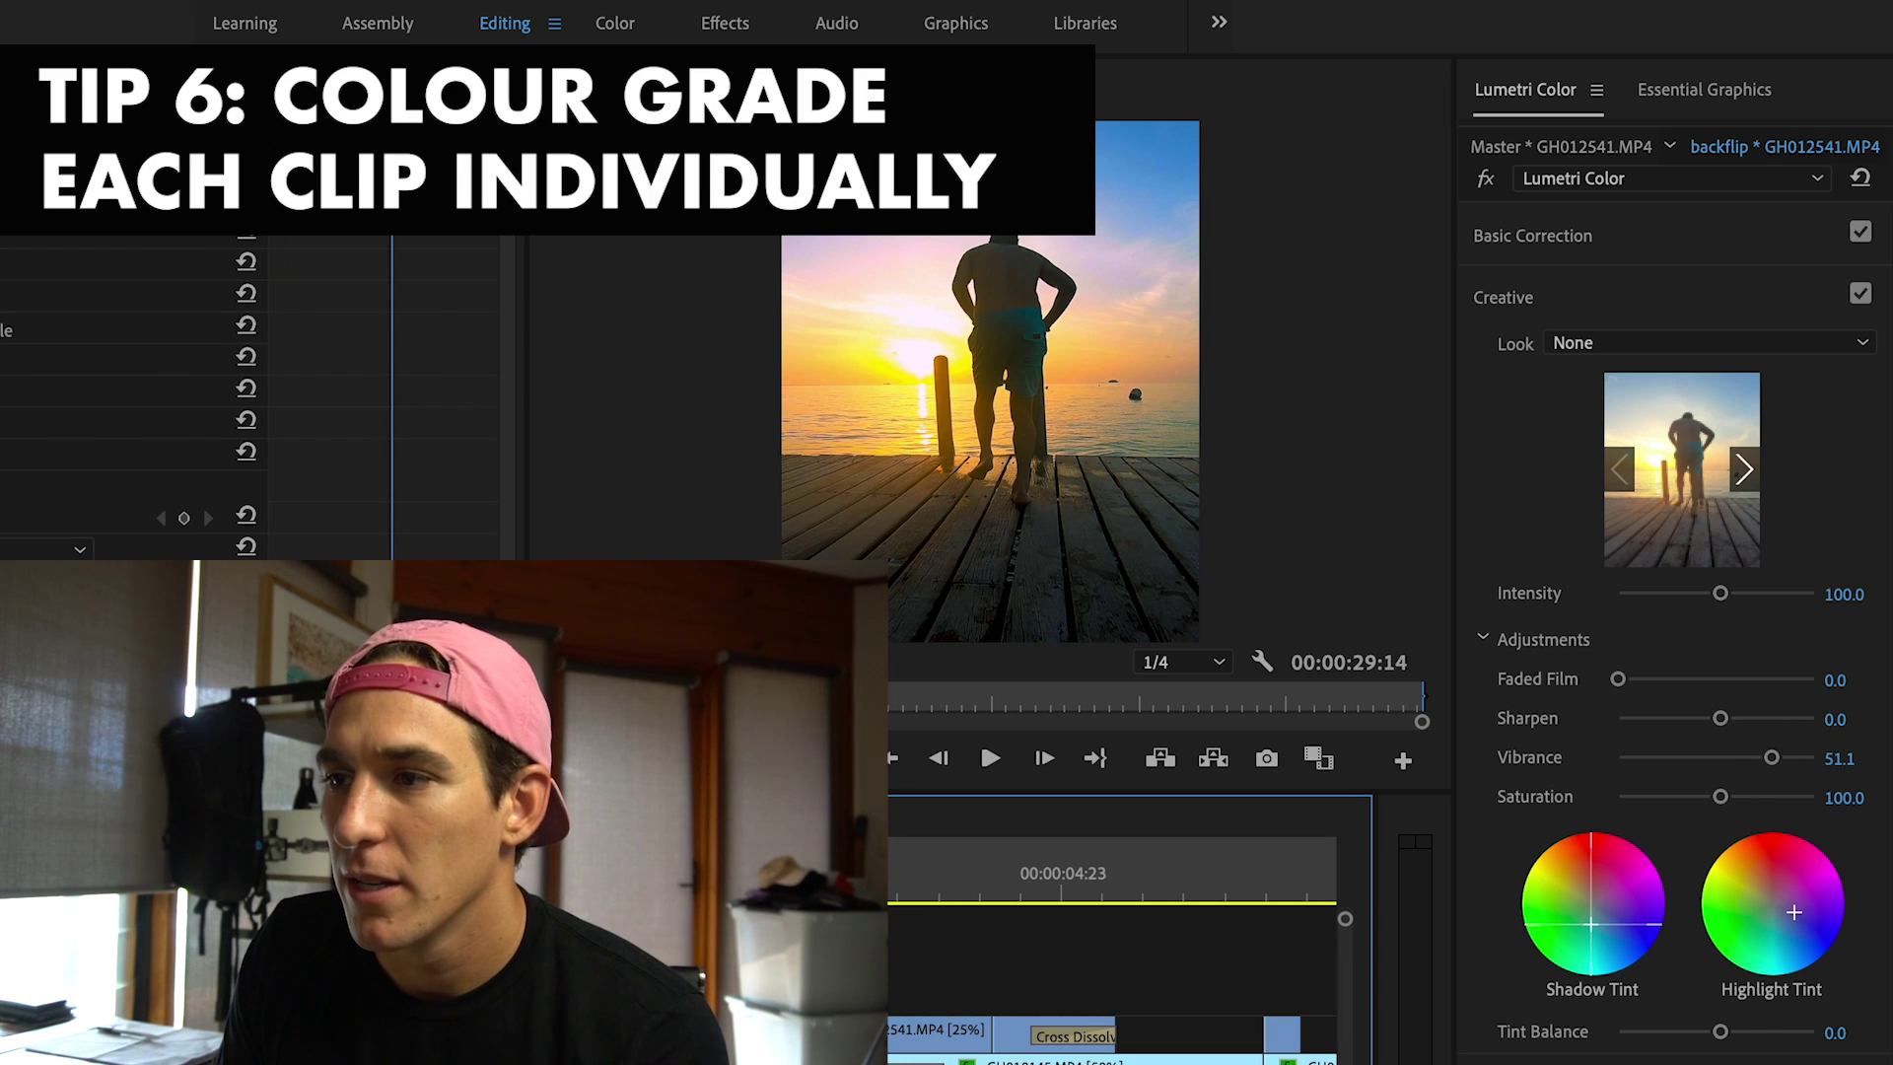
left_click(1605, 236)
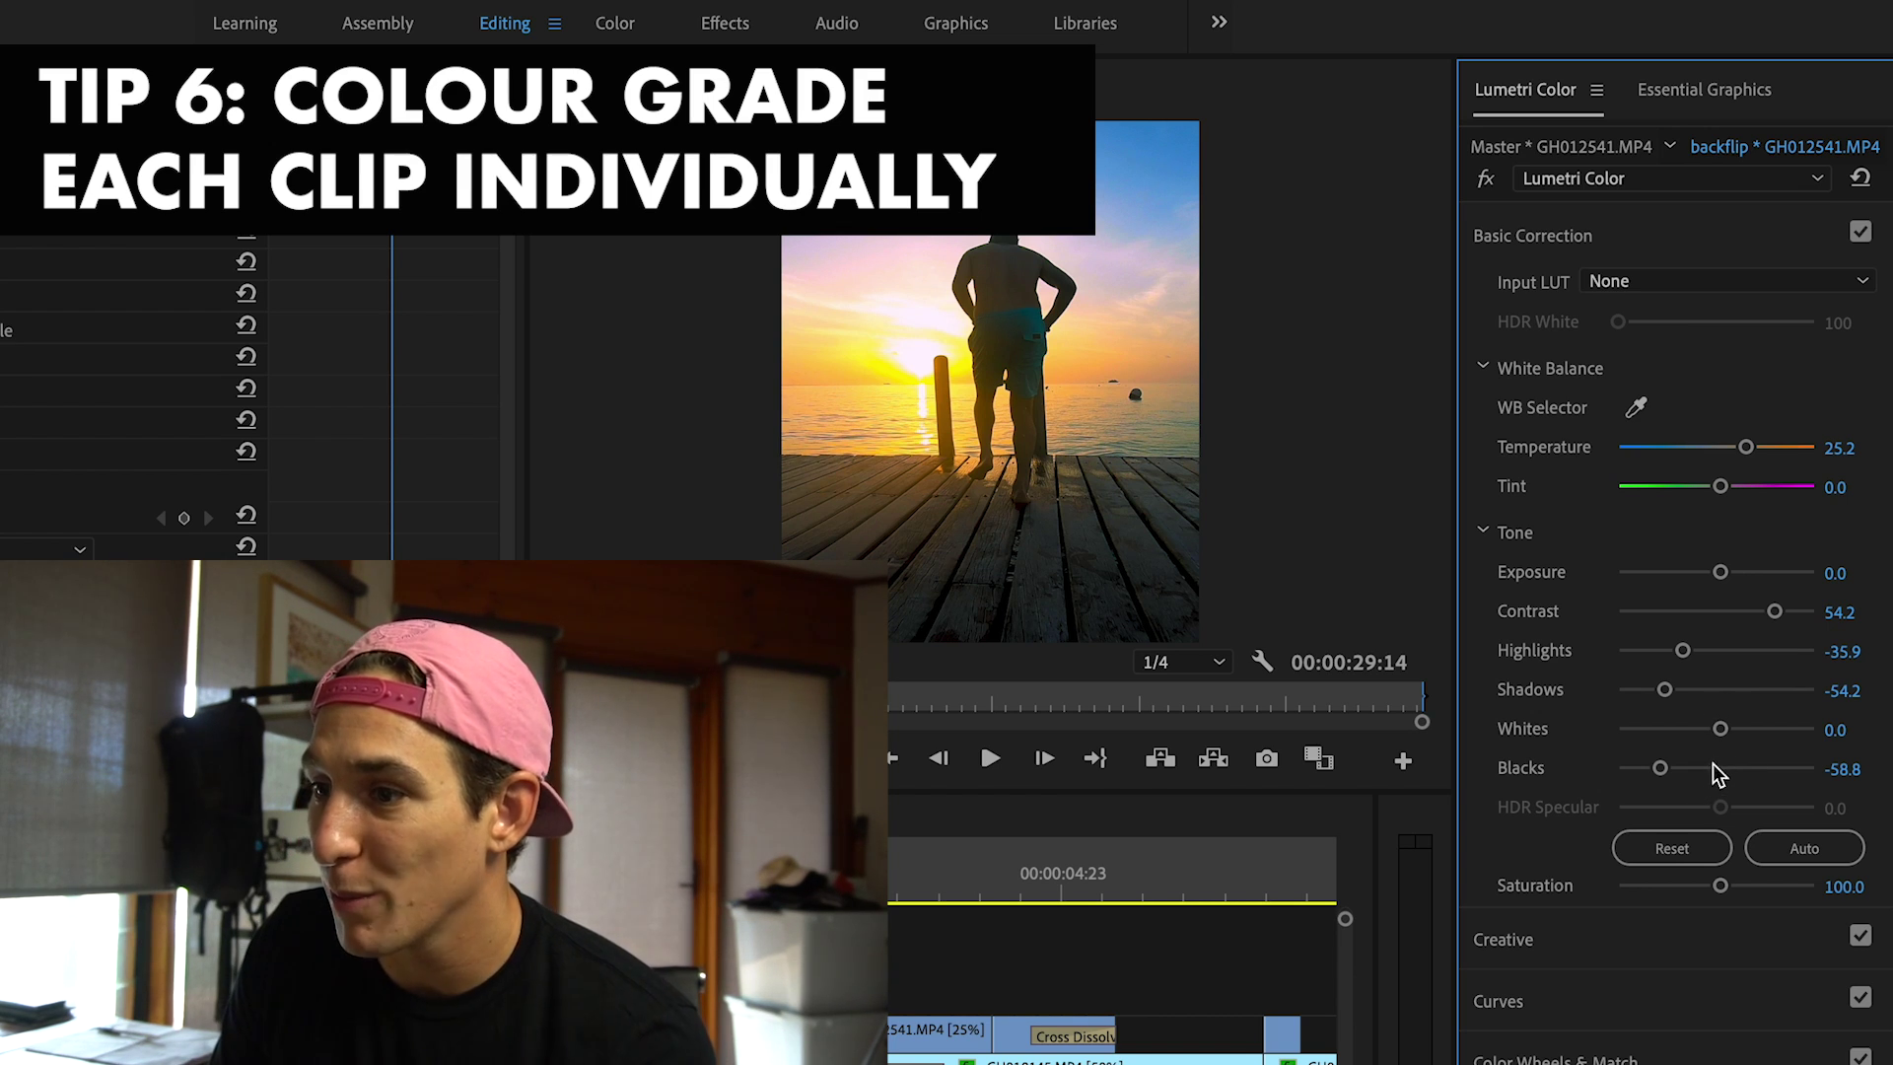
left_click(1717, 941)
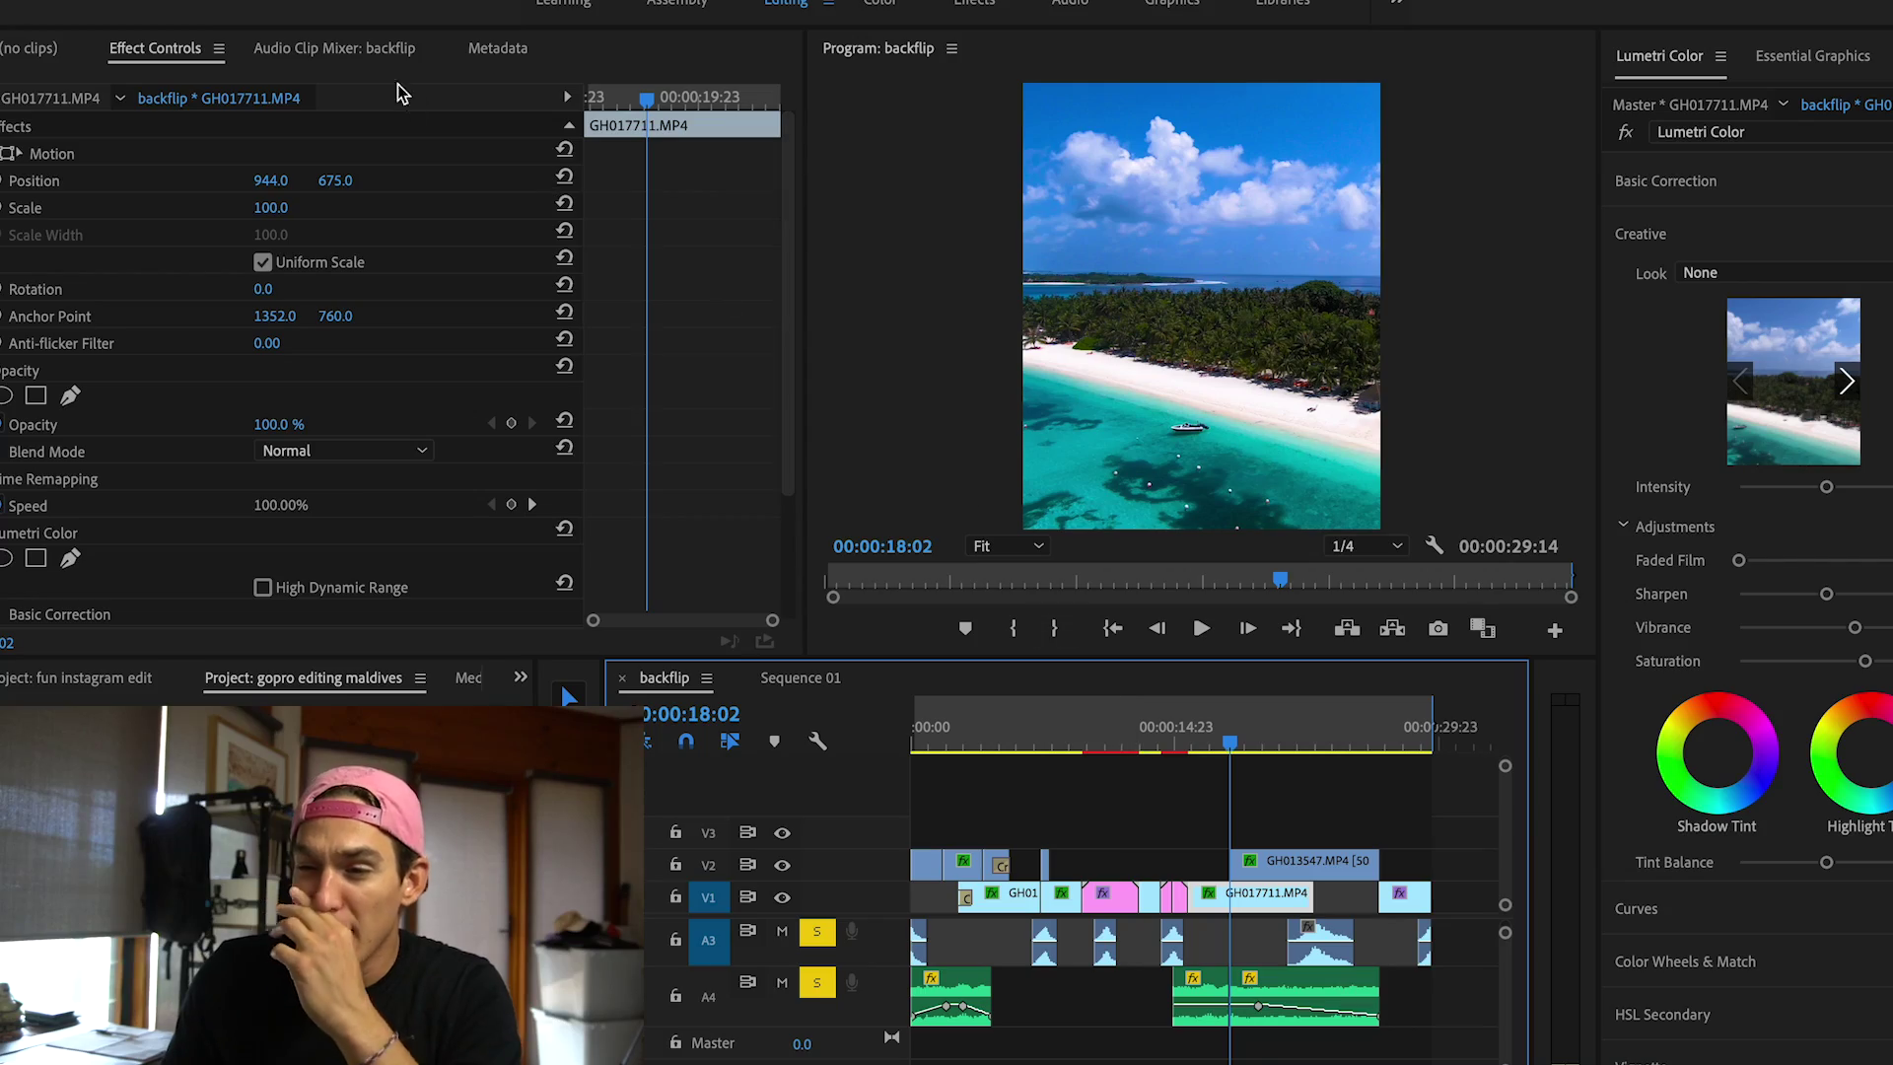
Open the media export settings for the backflip sequence and set the format to HEVC (H.265).
left_click(128, 2)
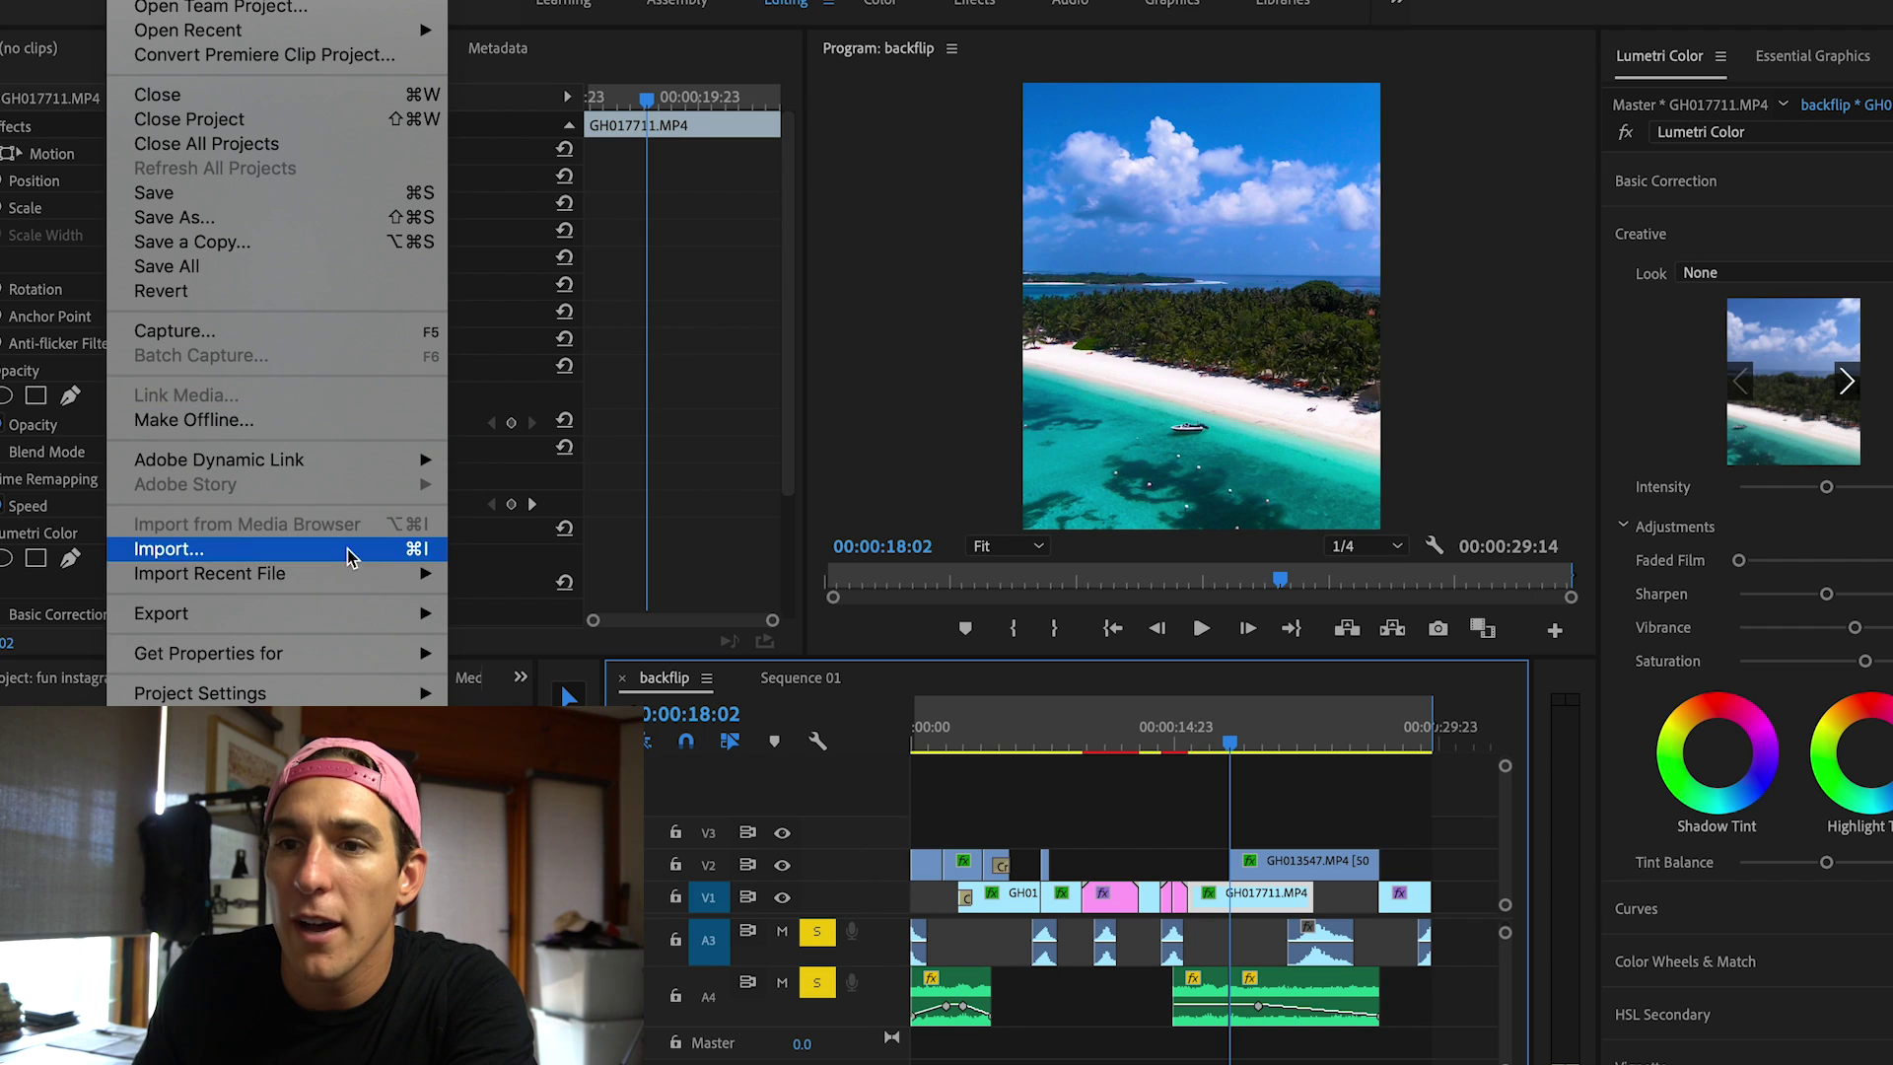
mouse_move(402, 619)
left_click(508, 613)
left_click(1271, 60)
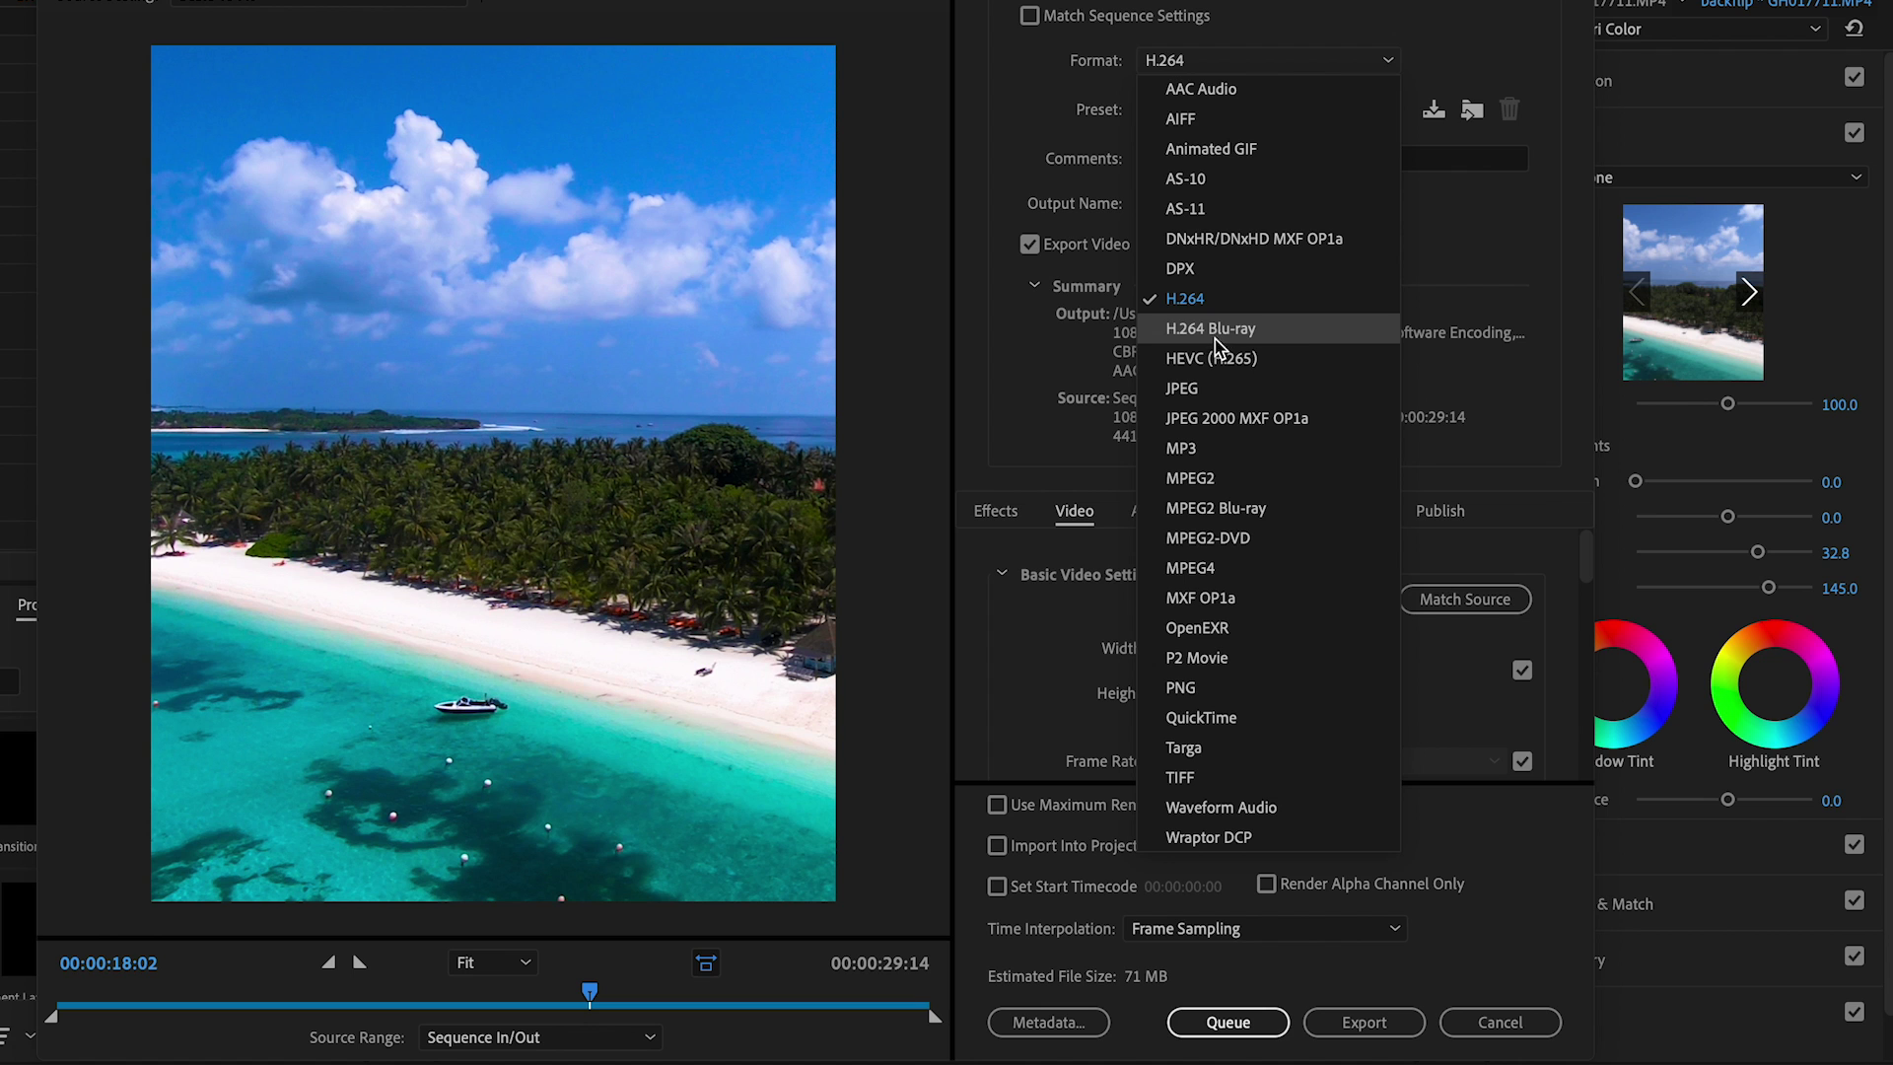
left_click(1258, 366)
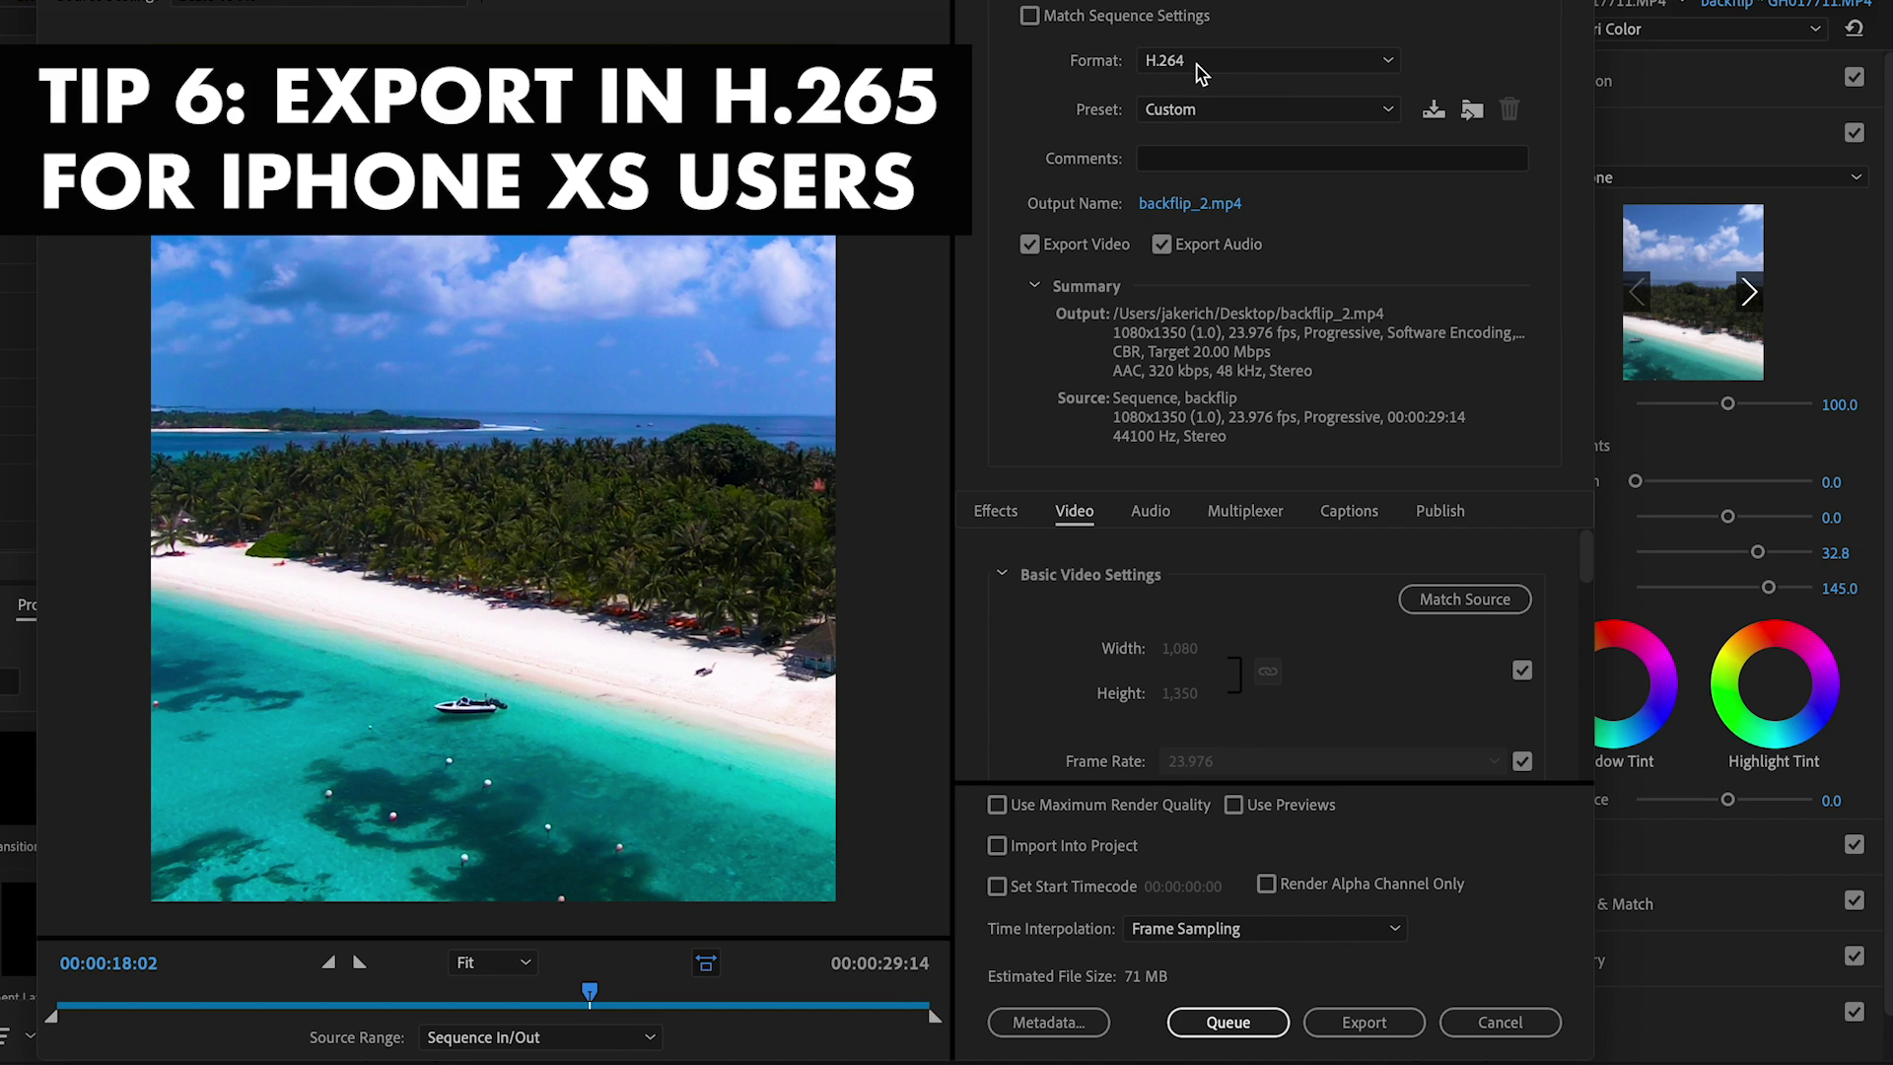
left_click(1203, 71)
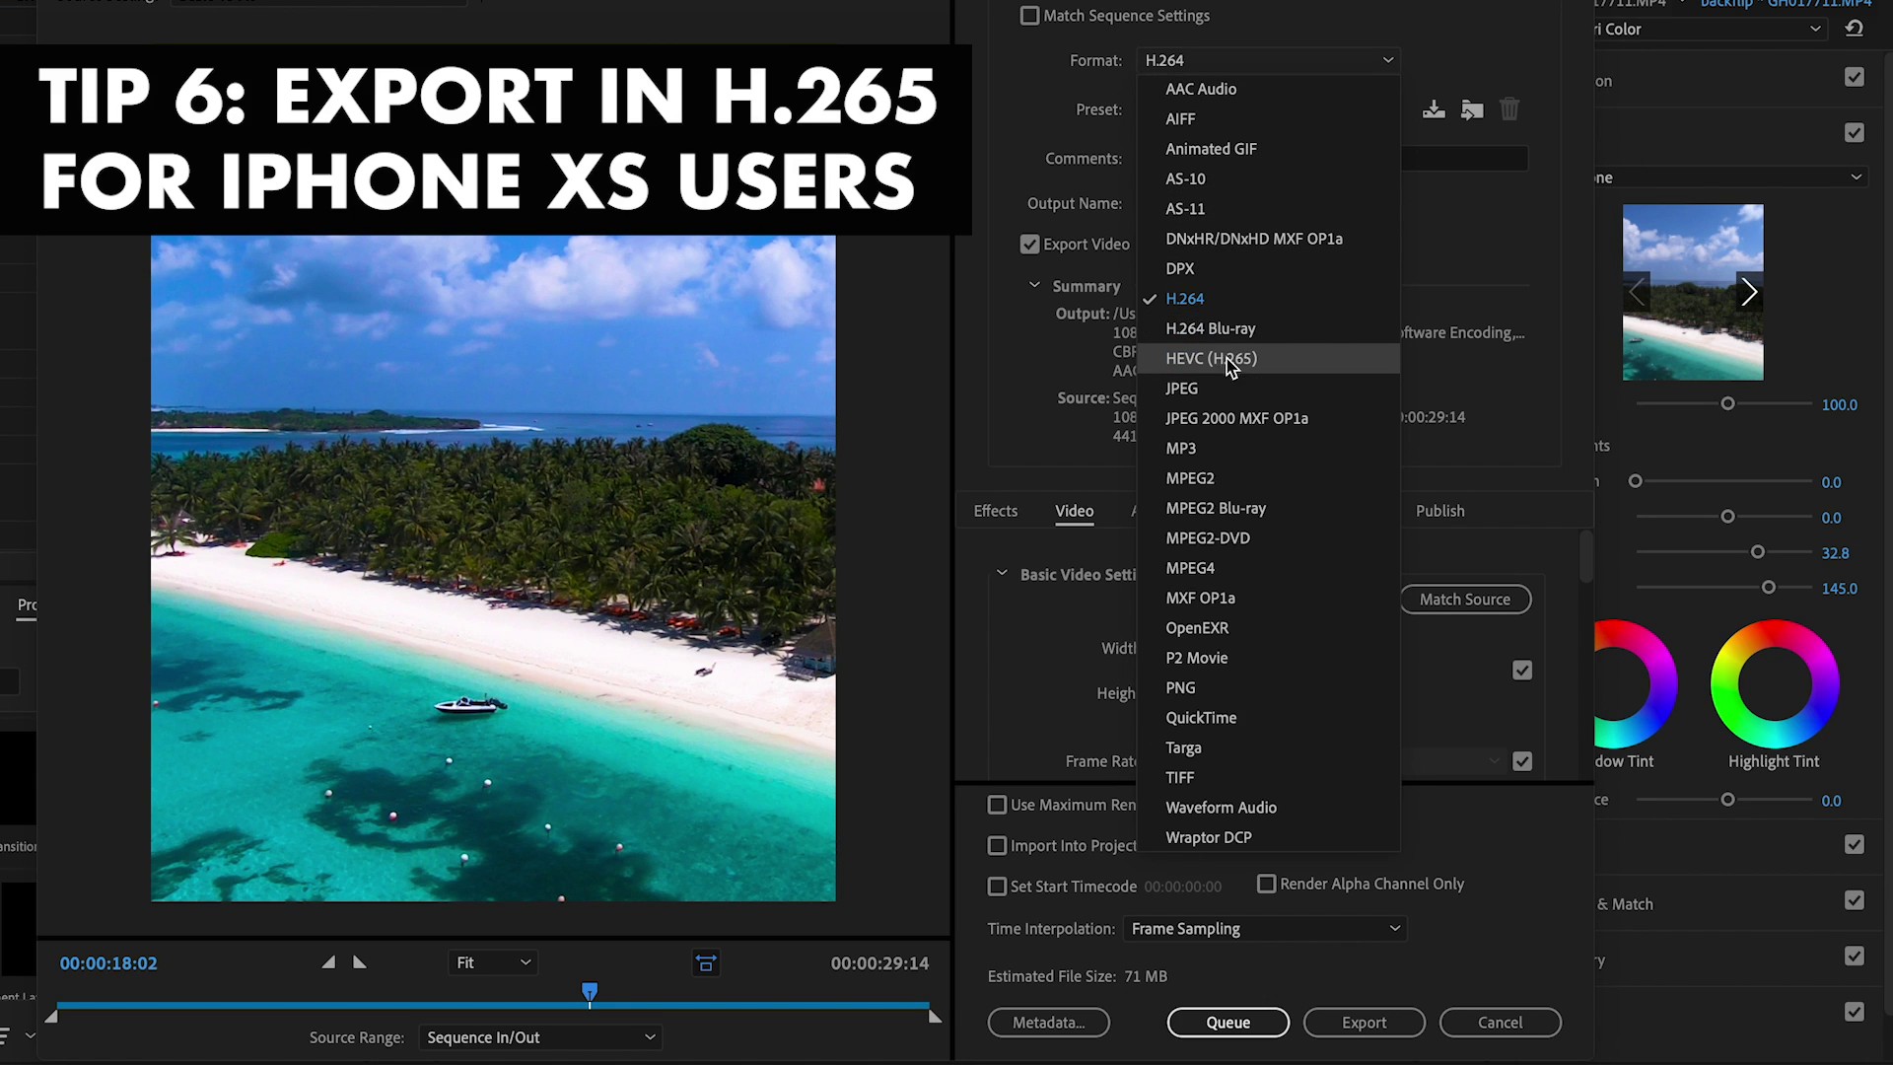
left_click(1180, 373)
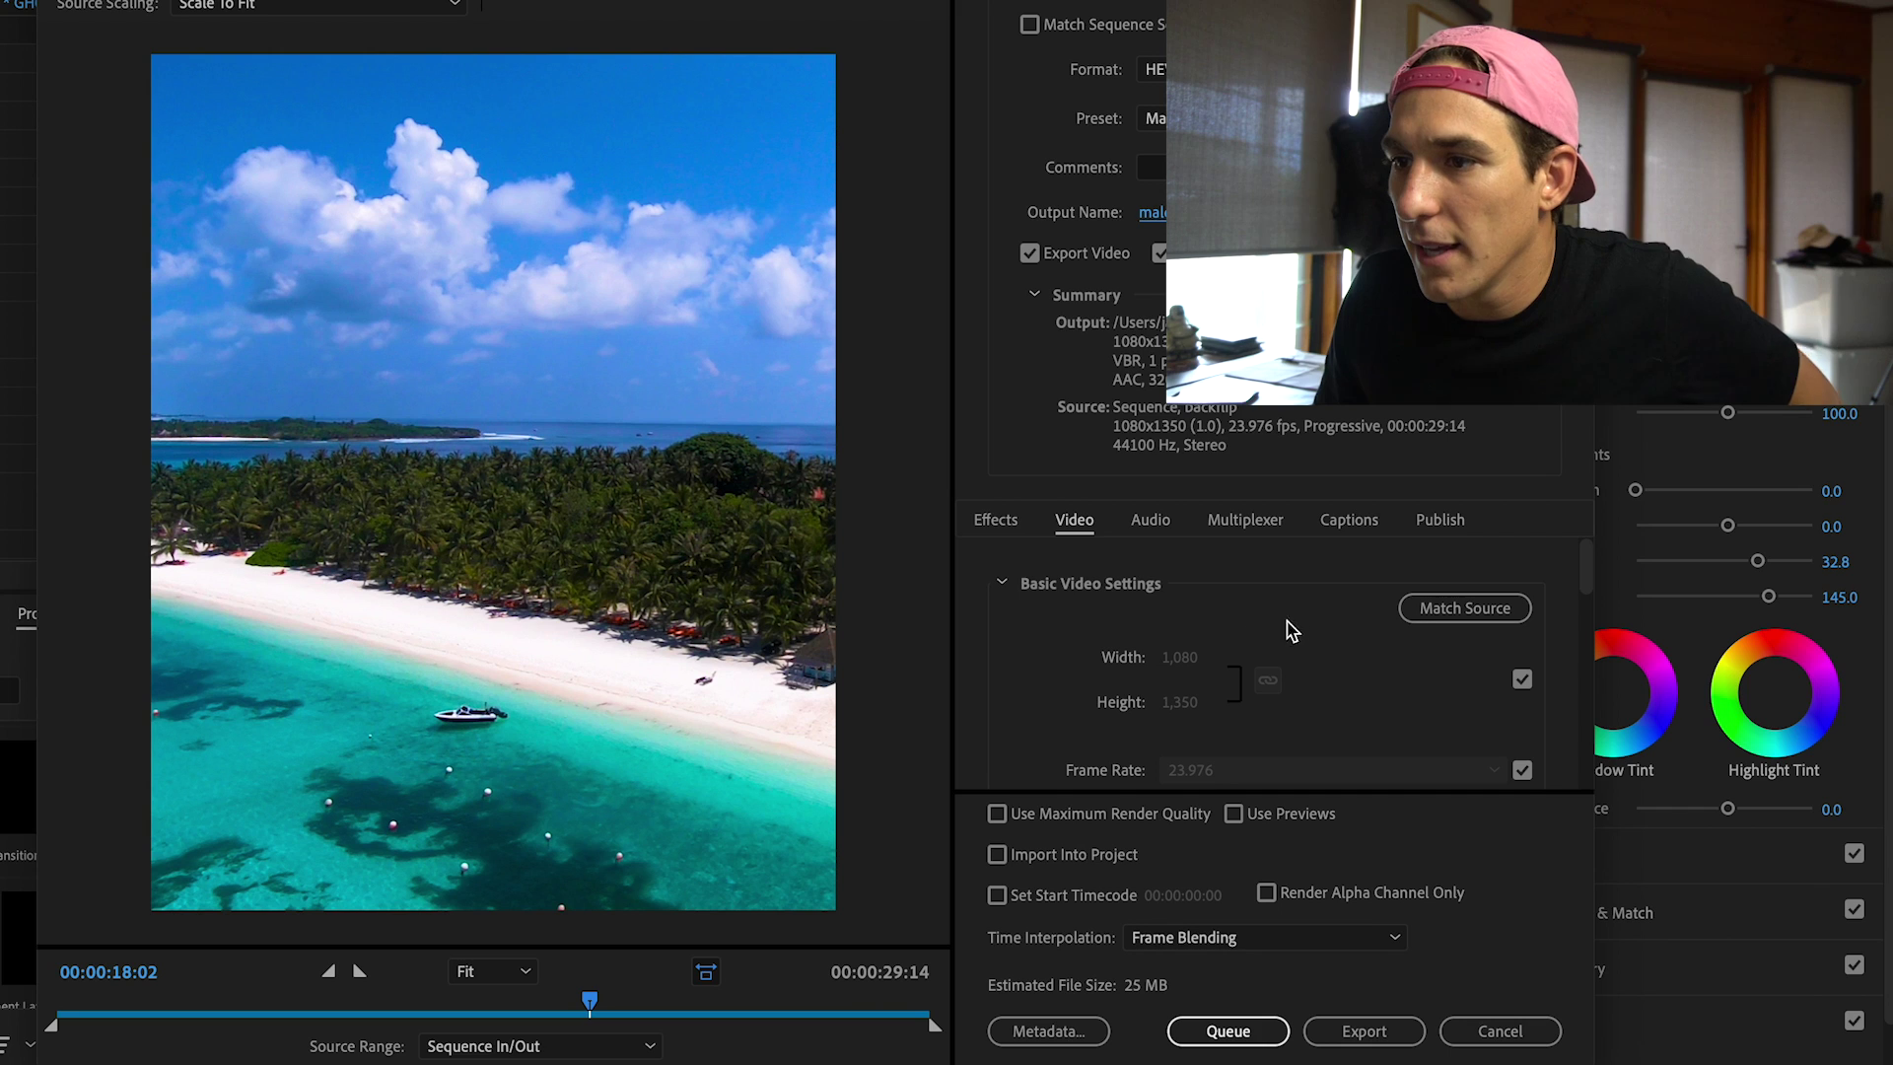
Set the target bitrate of the HEVC (H.265) export to 10 Mbps.
left_click_drag(1589, 577, 1572, 734)
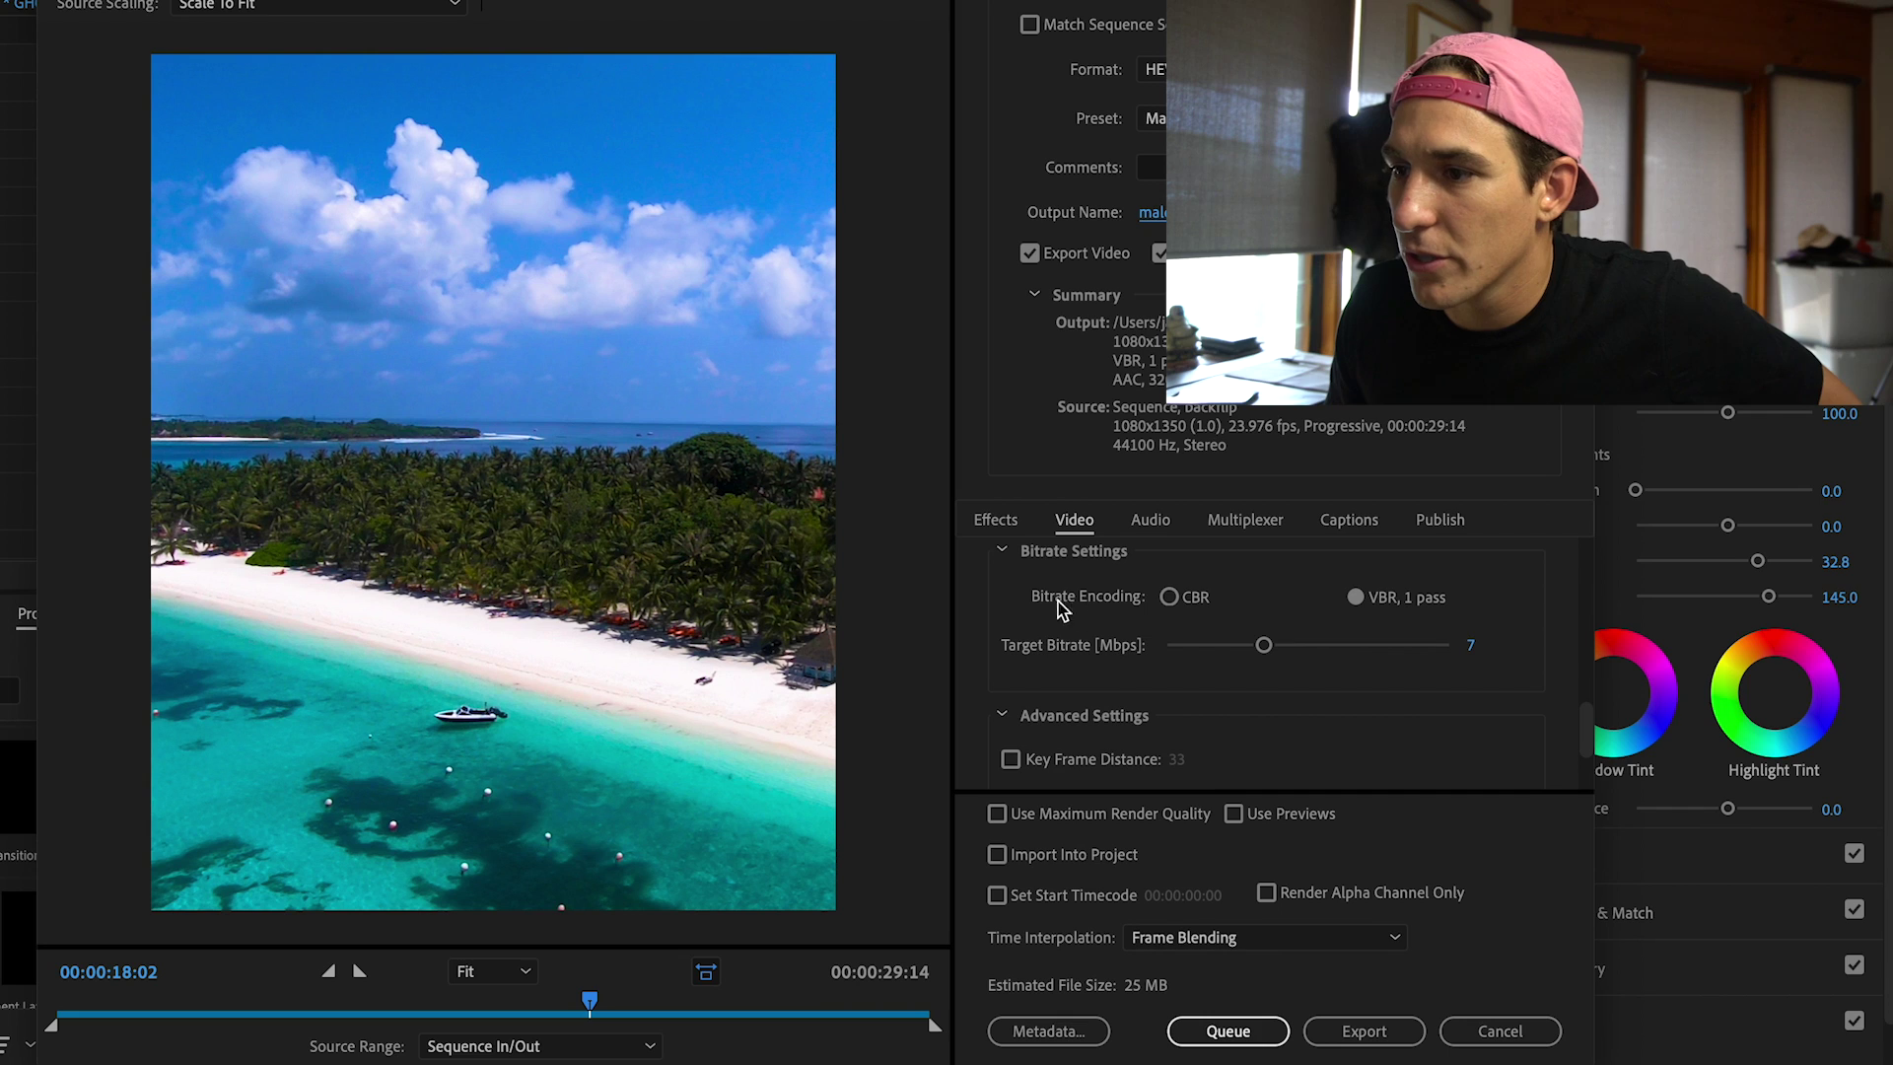
left_click_drag(1570, 746, 1590, 723)
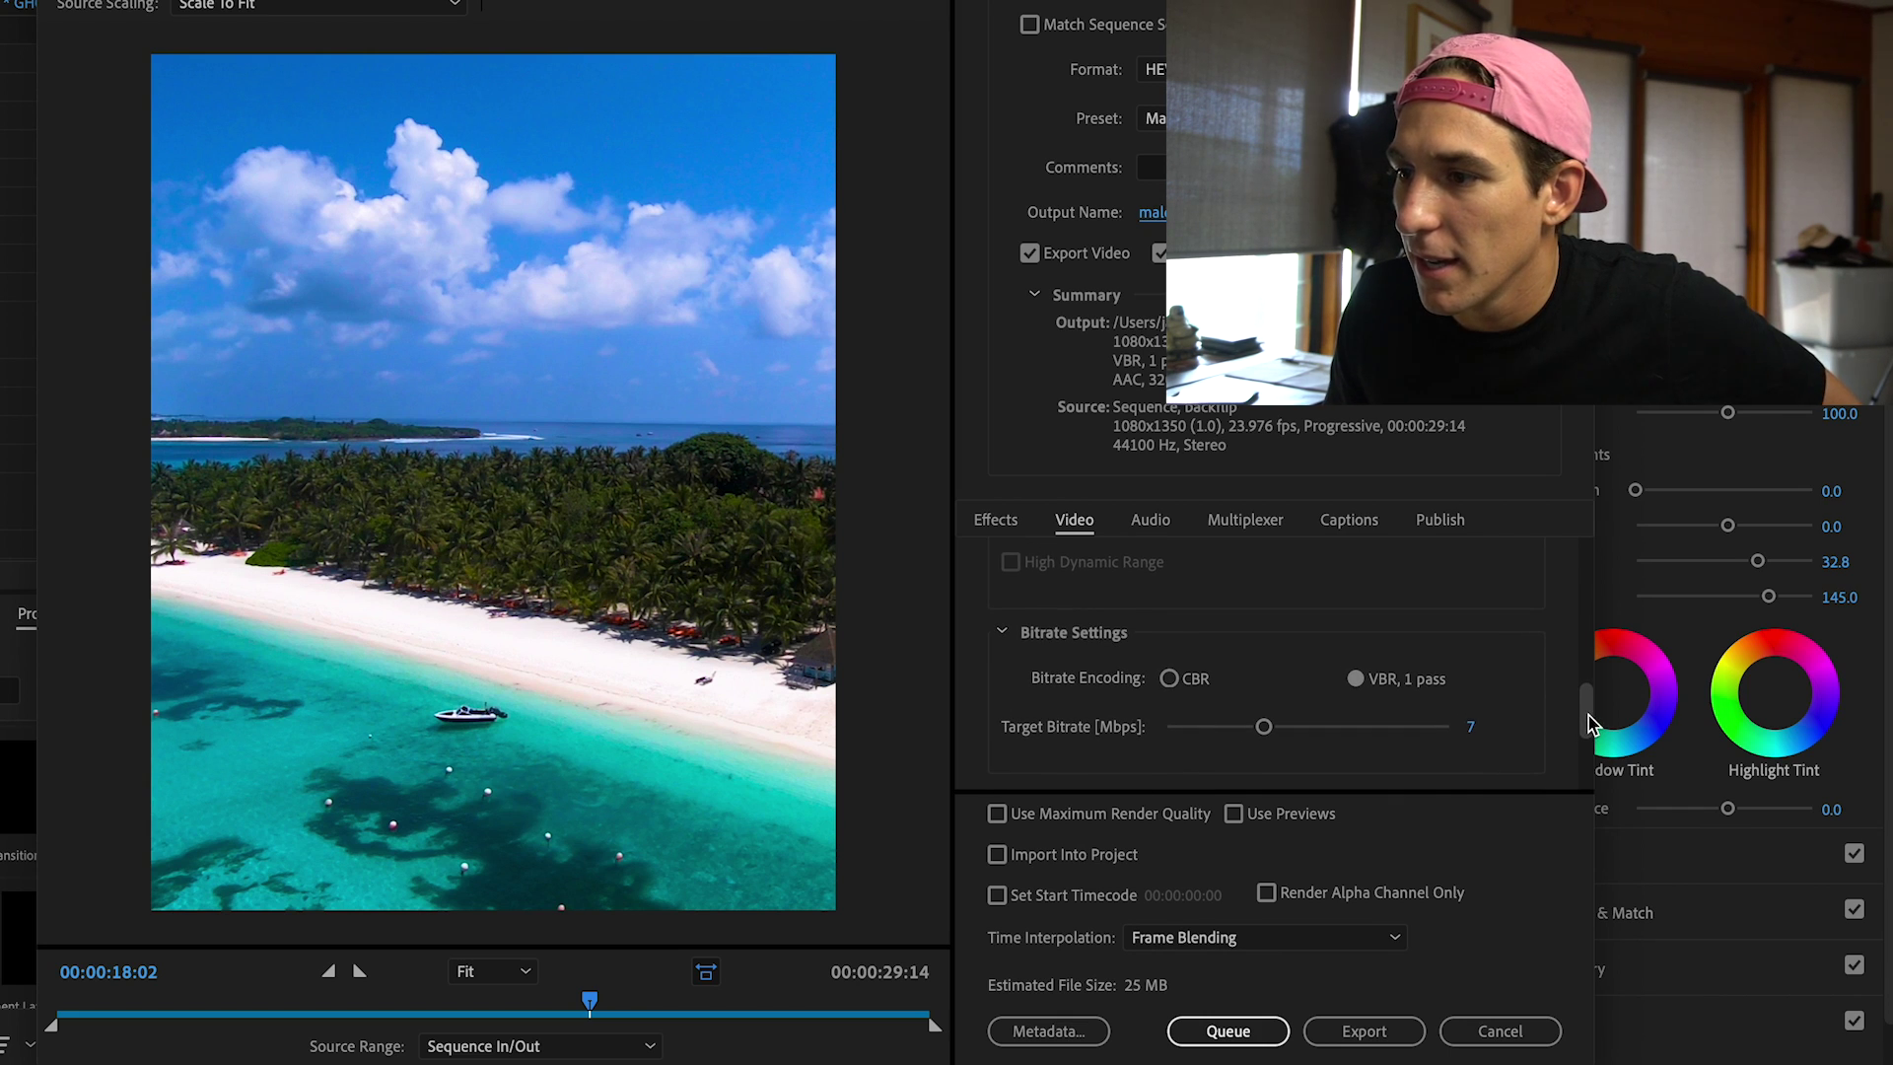
left_click(1474, 729)
type("10")
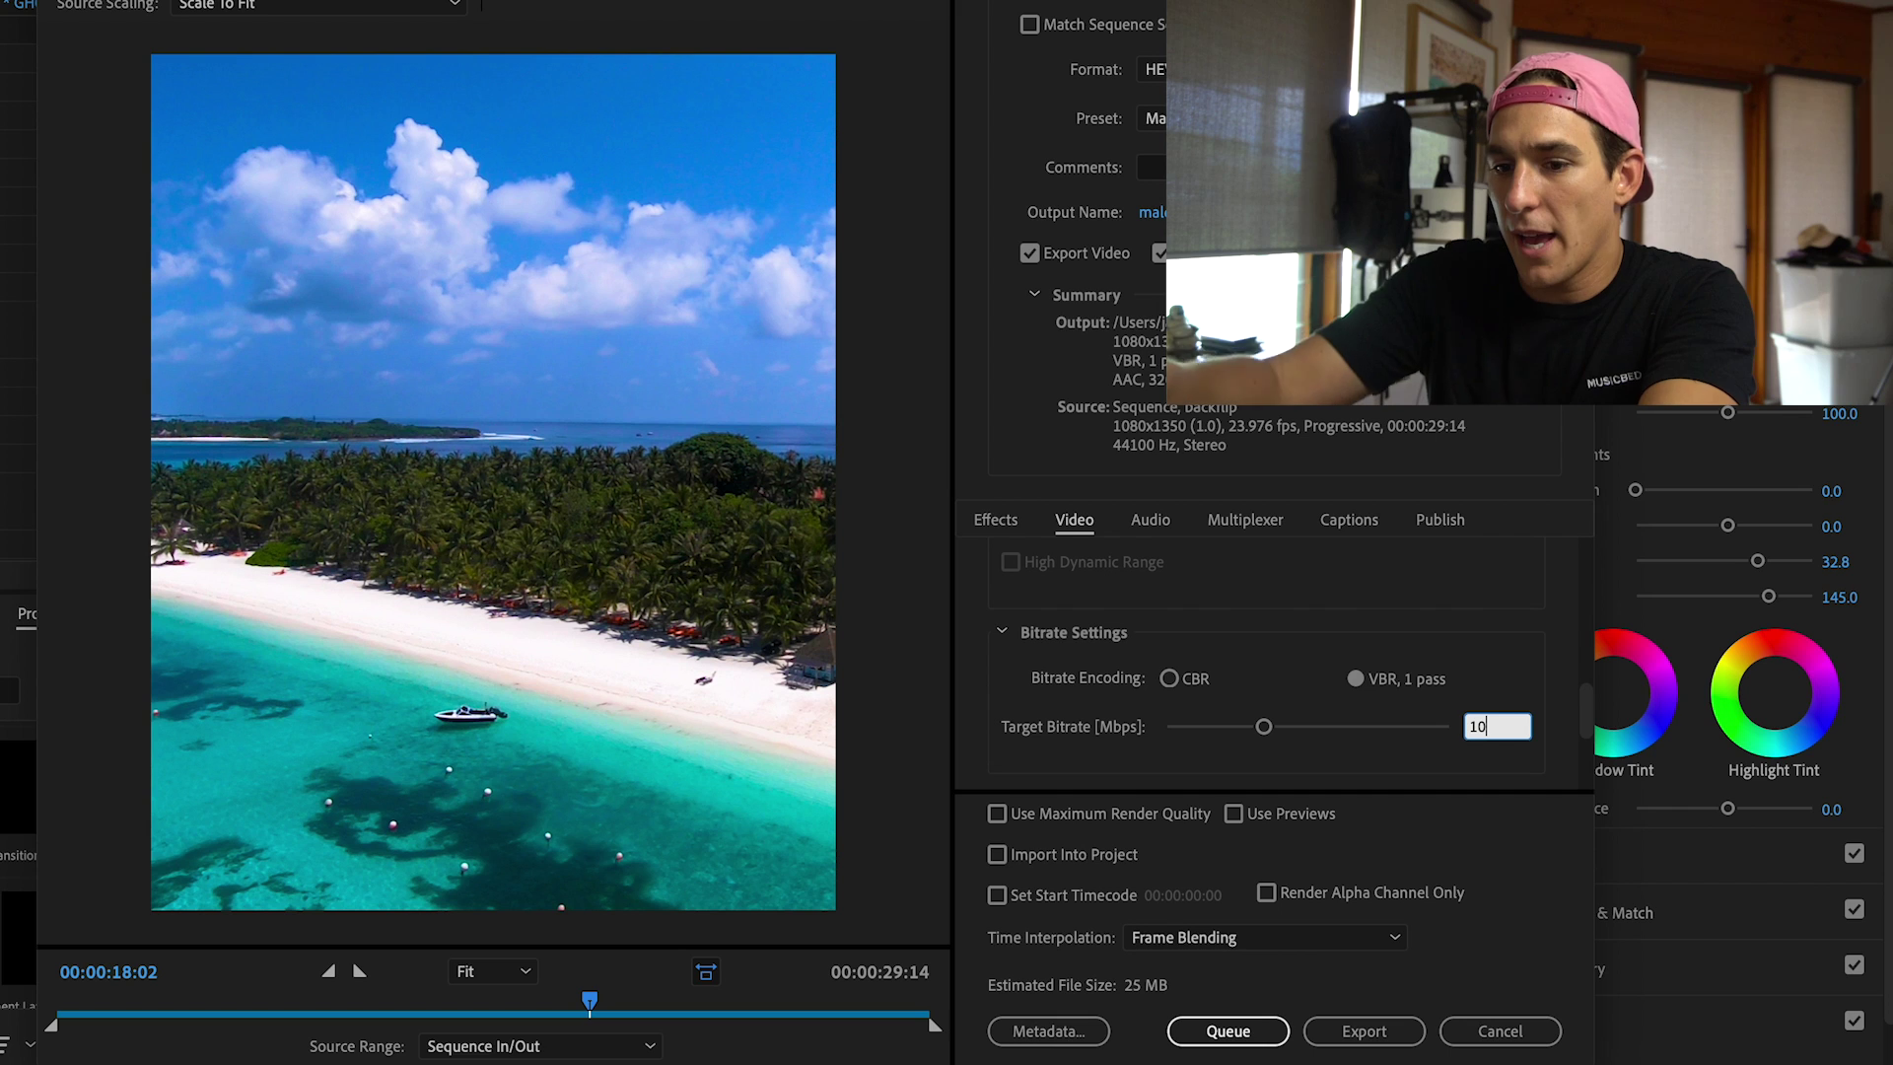
key("Return")
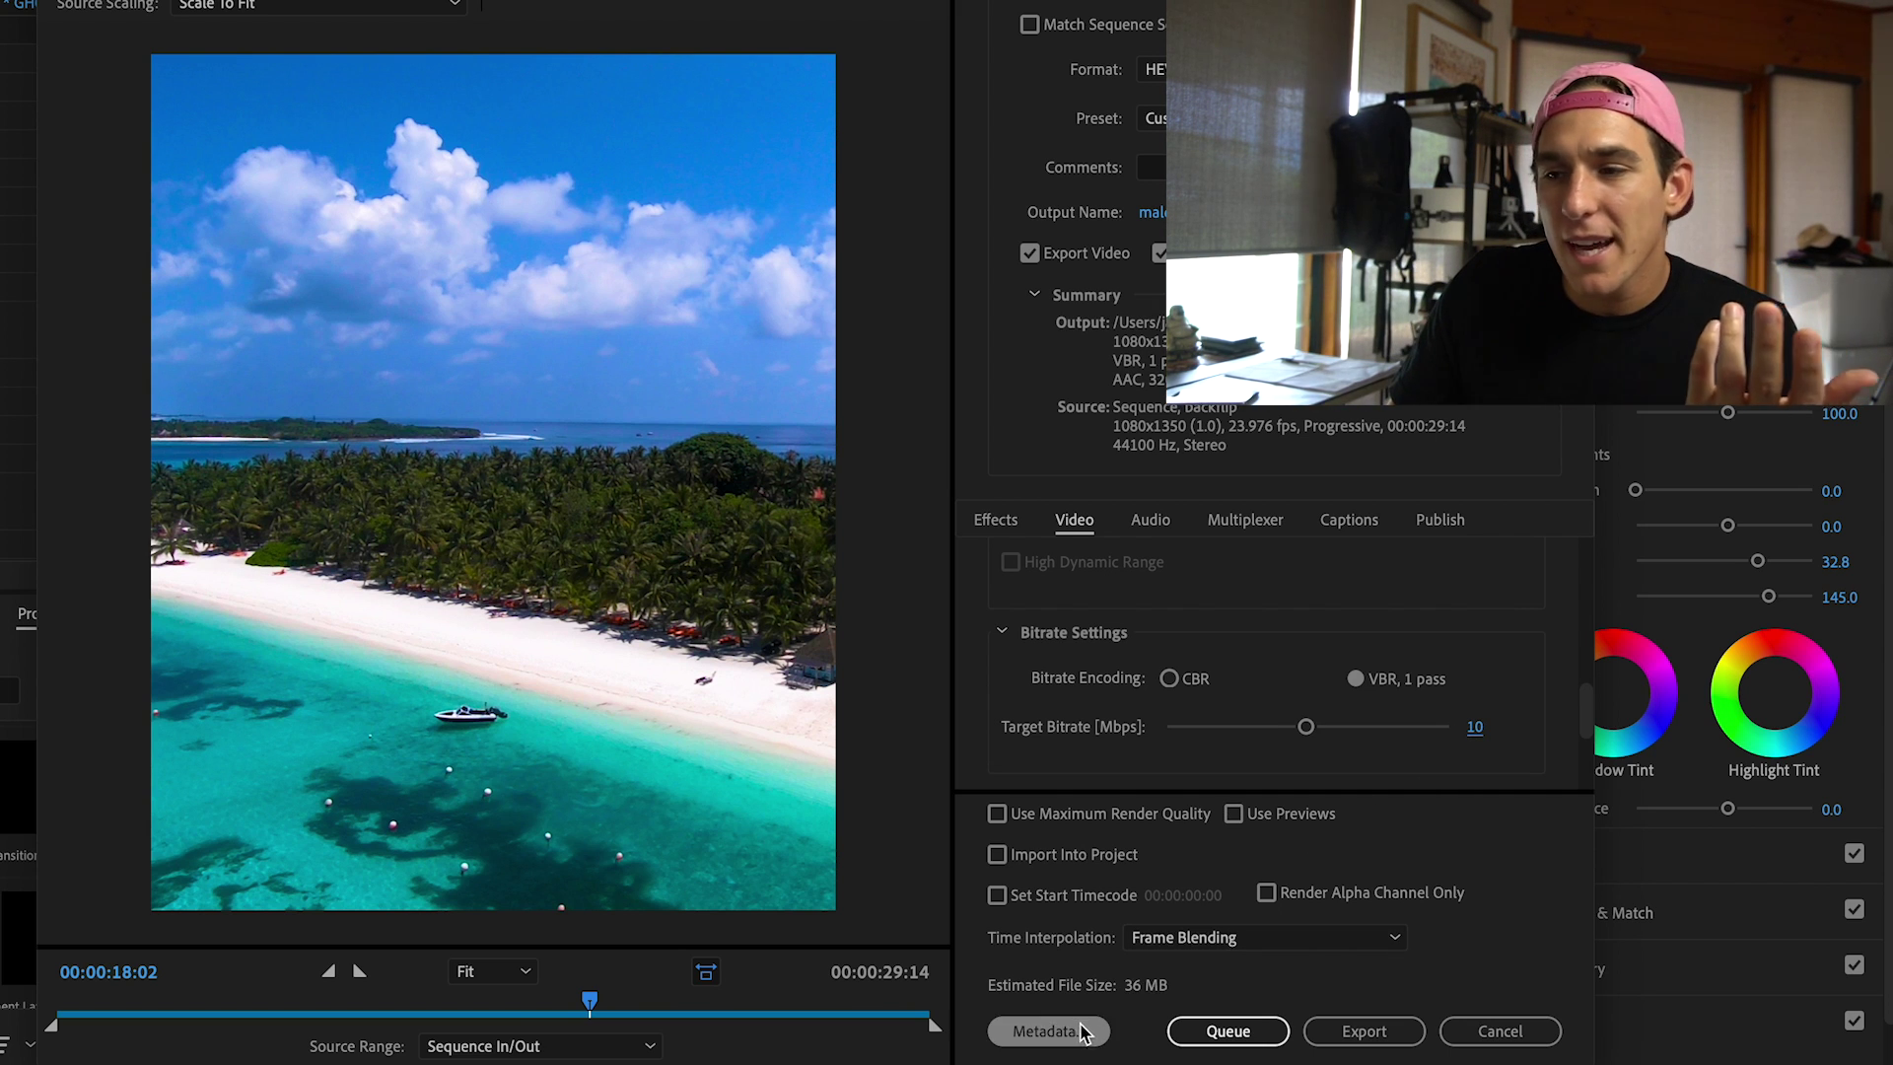
left_click(1363, 1030)
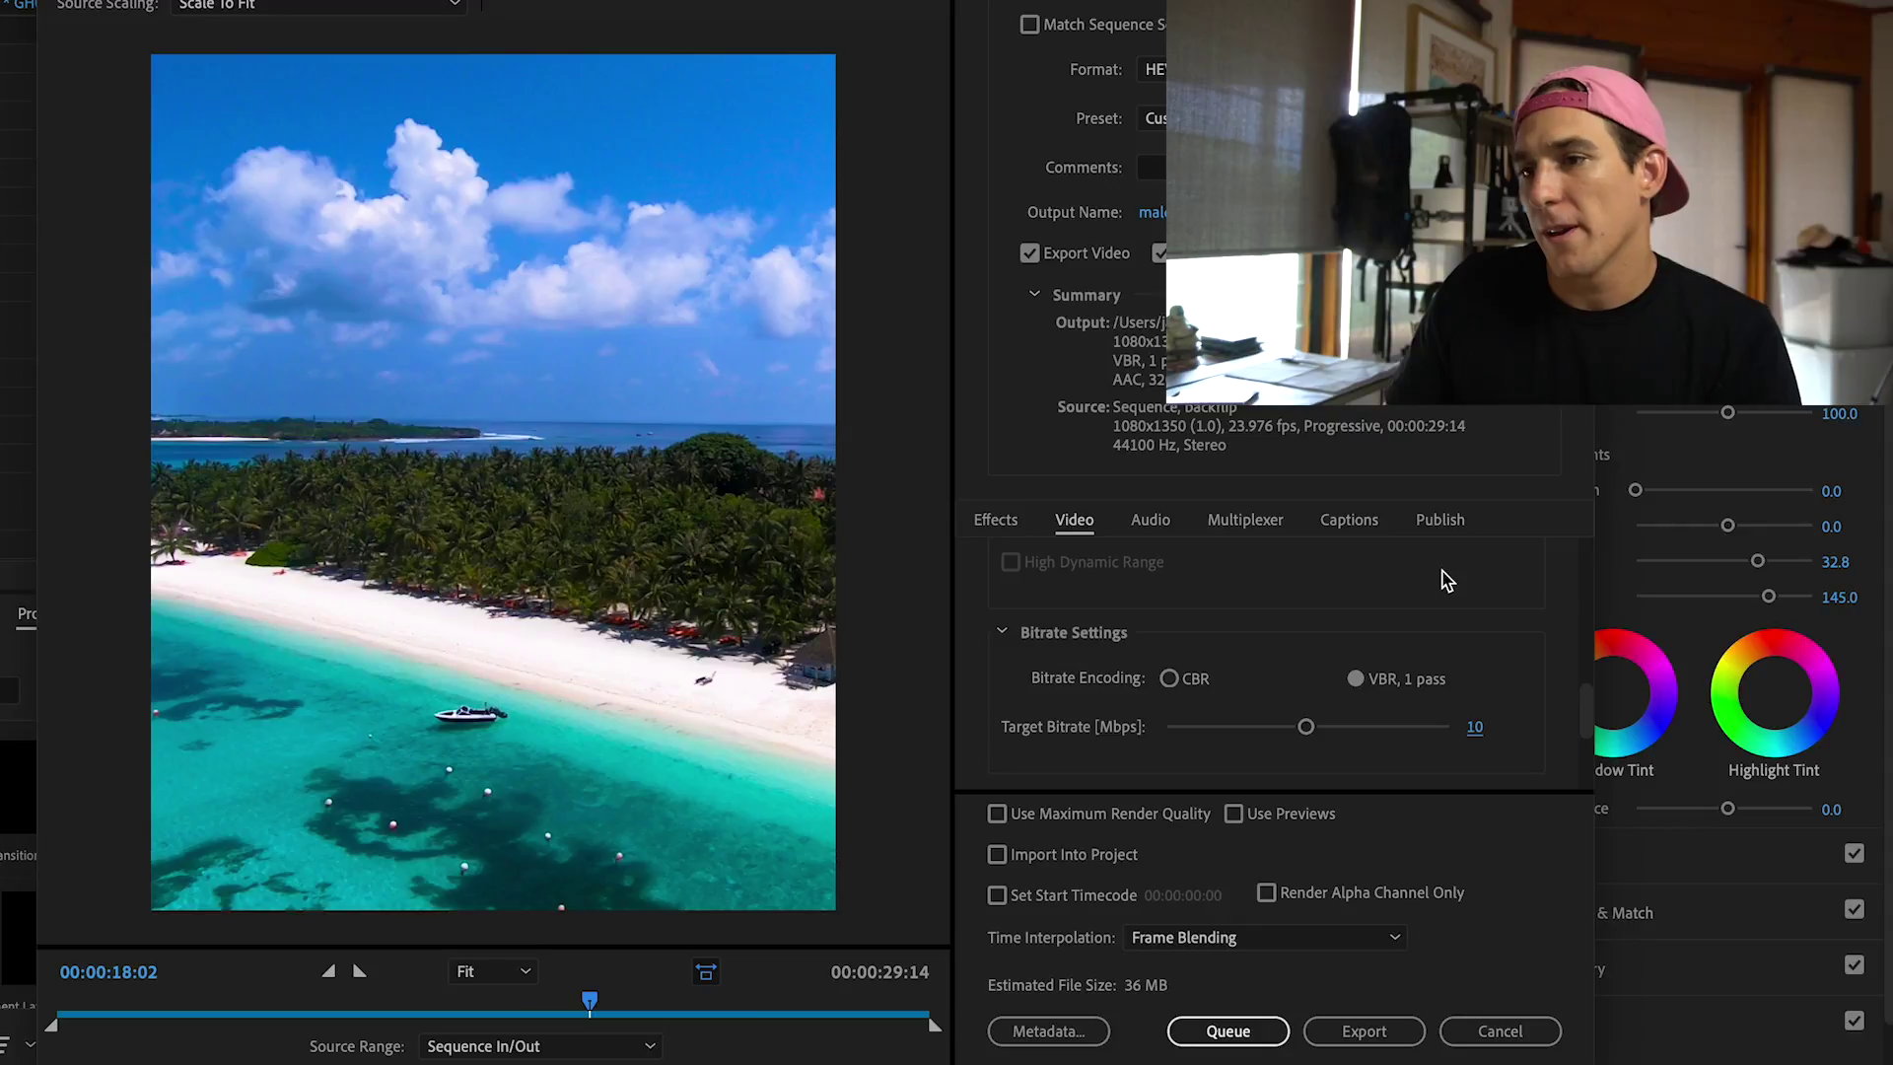